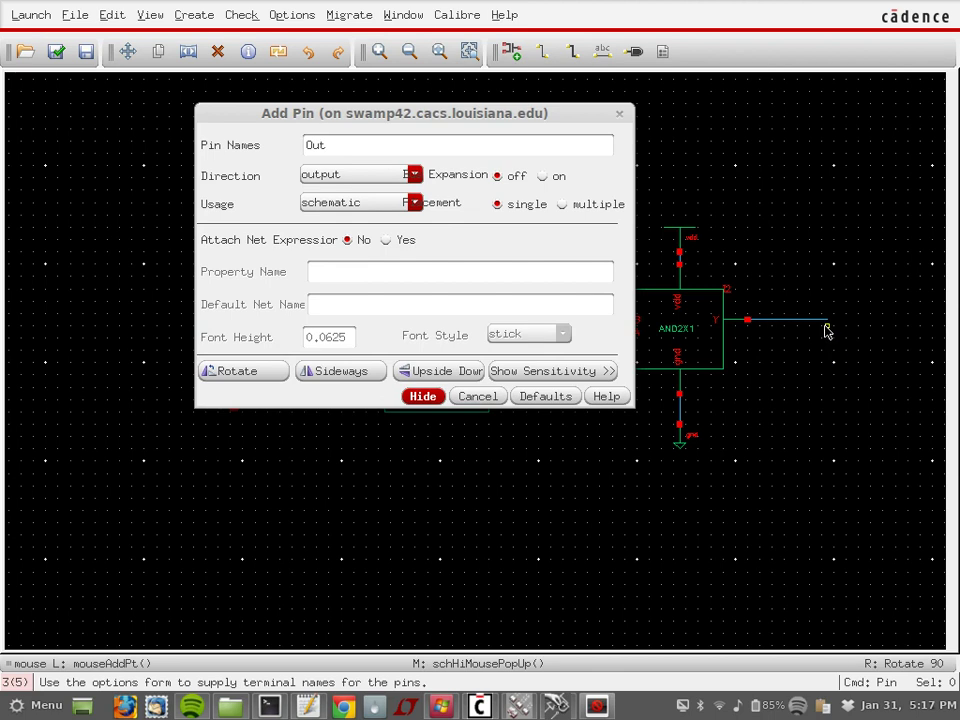
# Step: Place the Out pin at the AND2X1 output and check-and-save the schematic
pyautogui.click(830, 320)
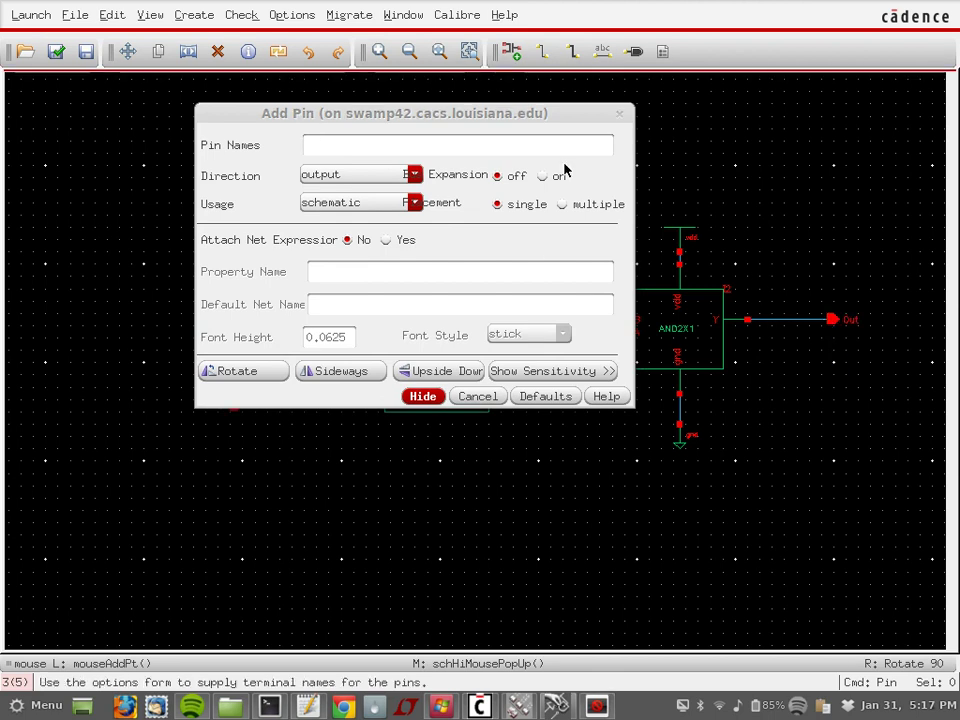
pyautogui.click(619, 113)
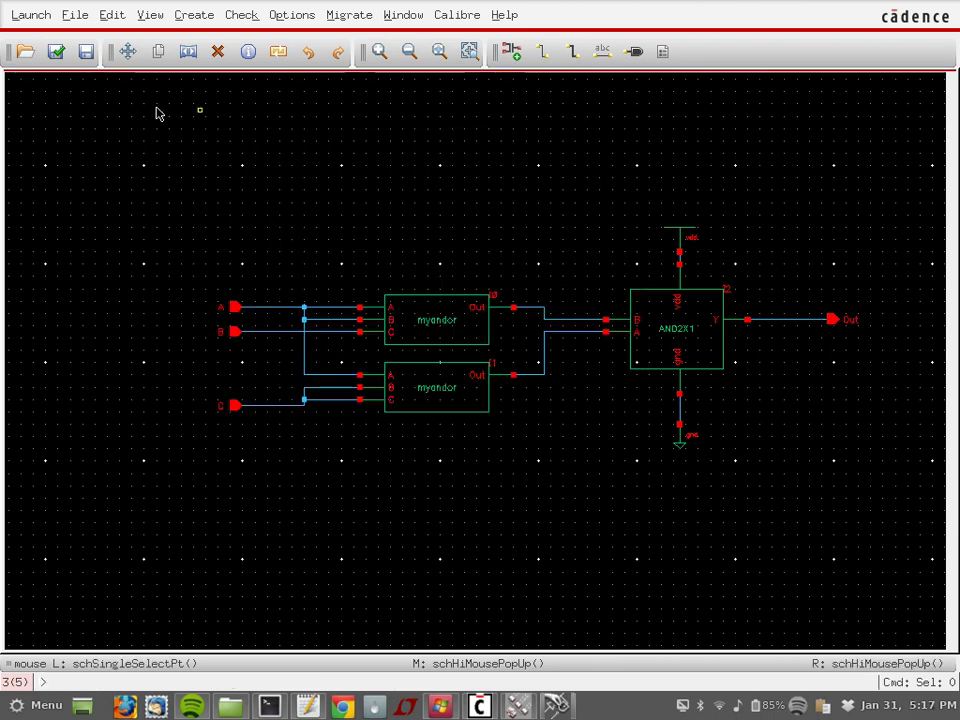
pyautogui.click(57, 52)
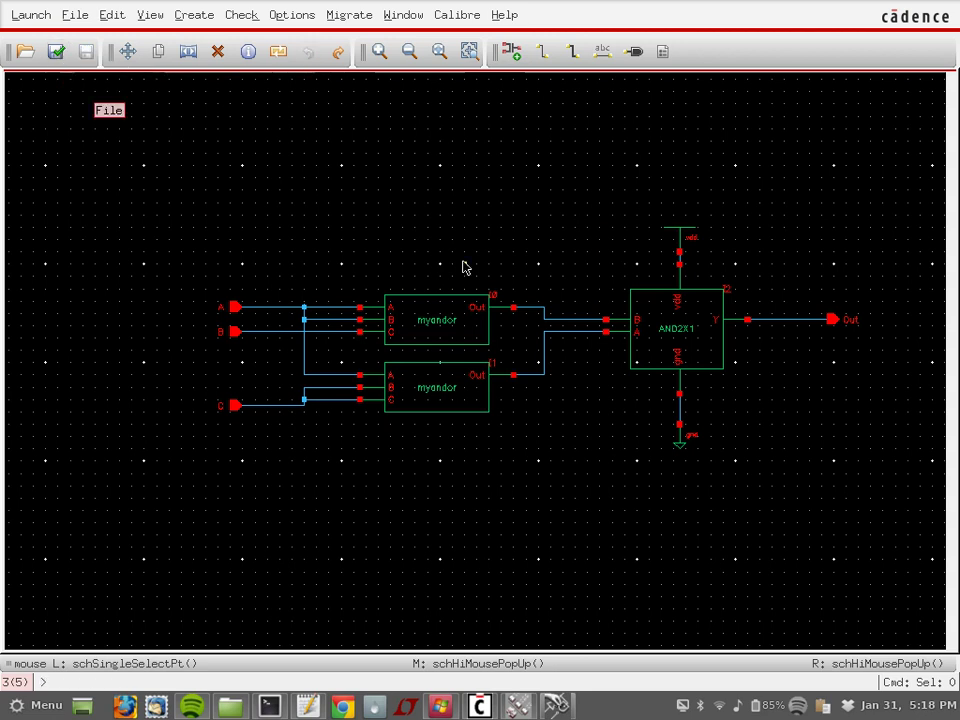
pyautogui.click(36, 16)
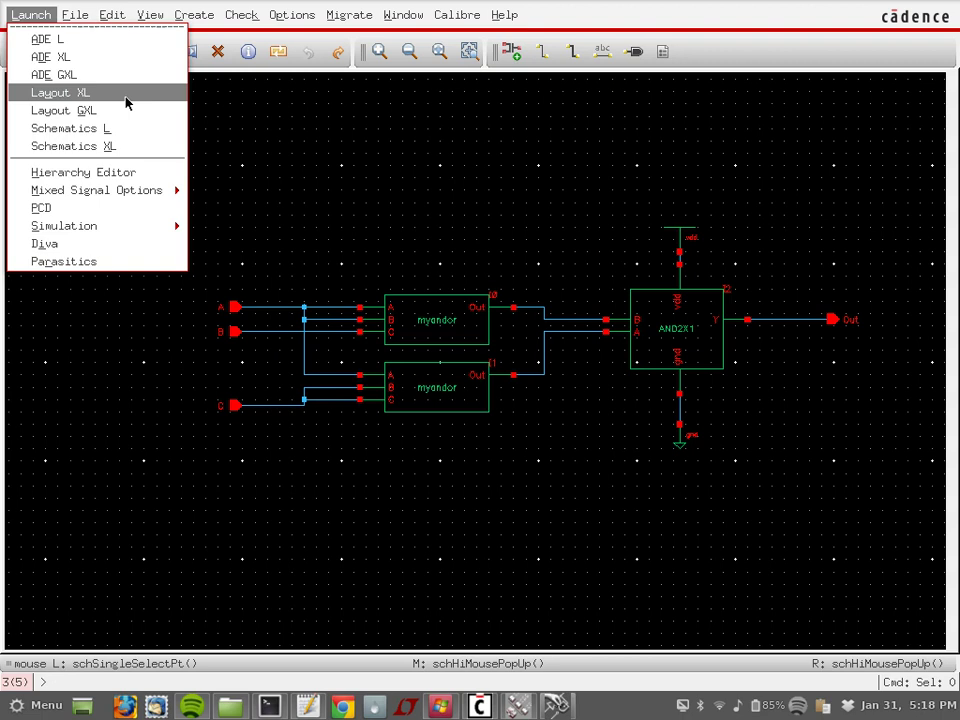
# Step: Launch ADE L and move its window aside to keep the schematic visible
pyautogui.click(86, 40)
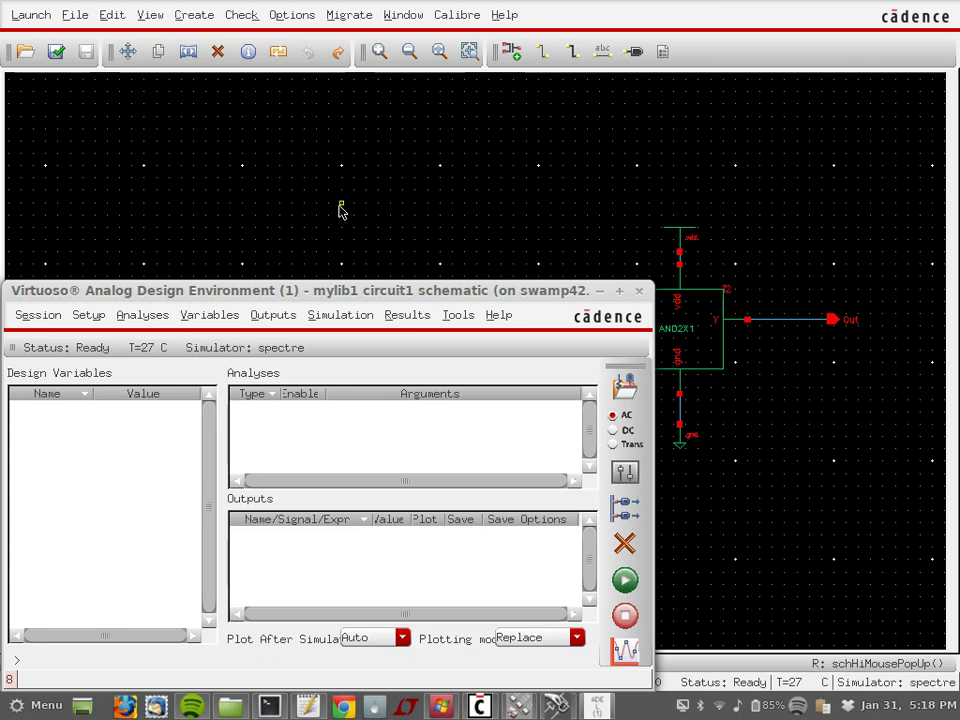
pyautogui.moveTo(313, 290); pyautogui.dragTo(432, 72)
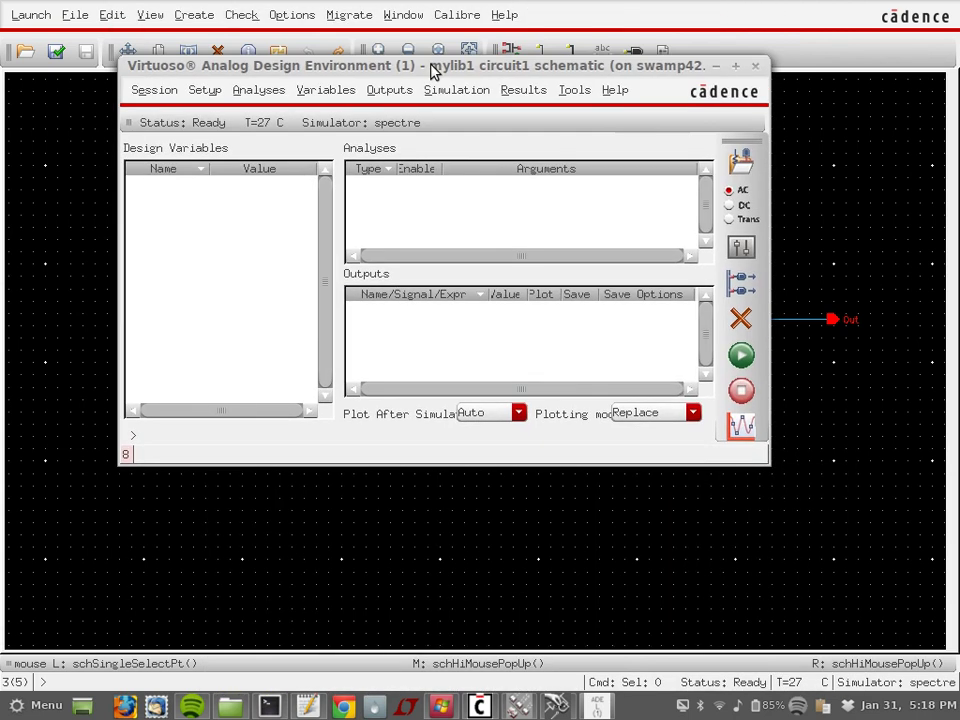
pyautogui.click(162, 91)
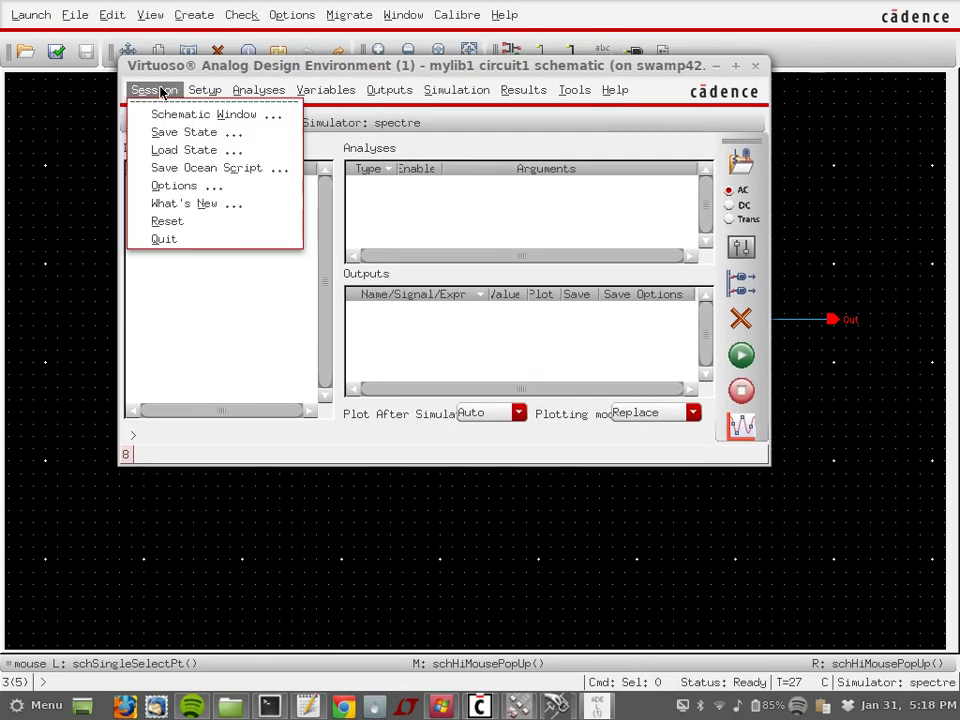
pyautogui.click(190, 66)
pyautogui.moveTo(190, 66); pyautogui.dragTo(224, 175)
# Step: Set the simulator to hspiceD with project directory /tmp
pyautogui.click(230, 192)
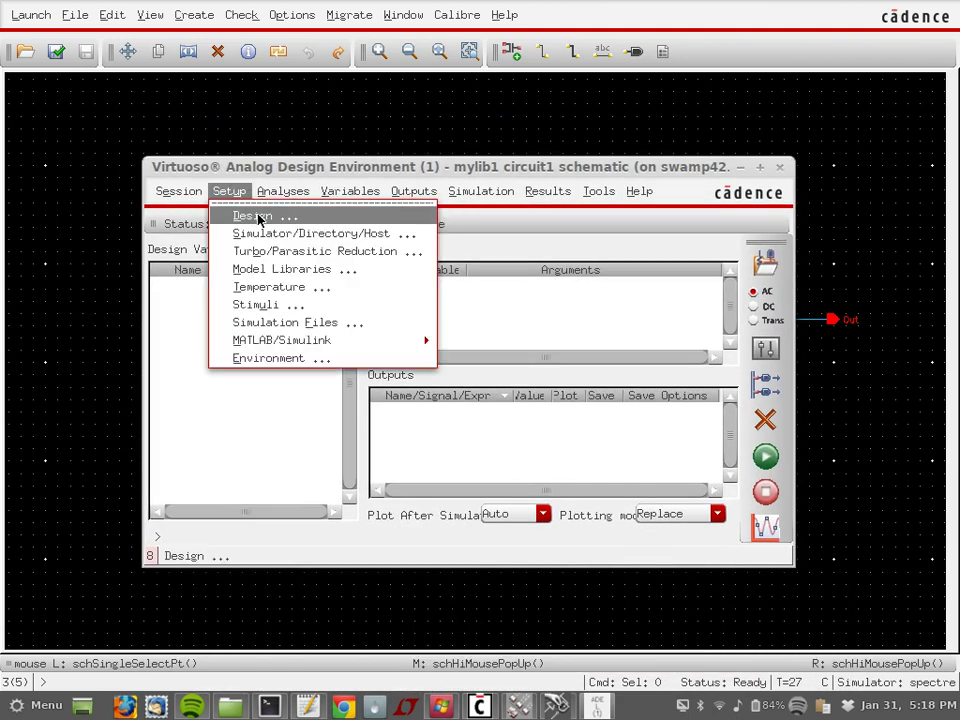
pyautogui.click(254, 233)
pyautogui.moveTo(573, 90); pyautogui.dragTo(387, 90)
pyautogui.write('/tmp')
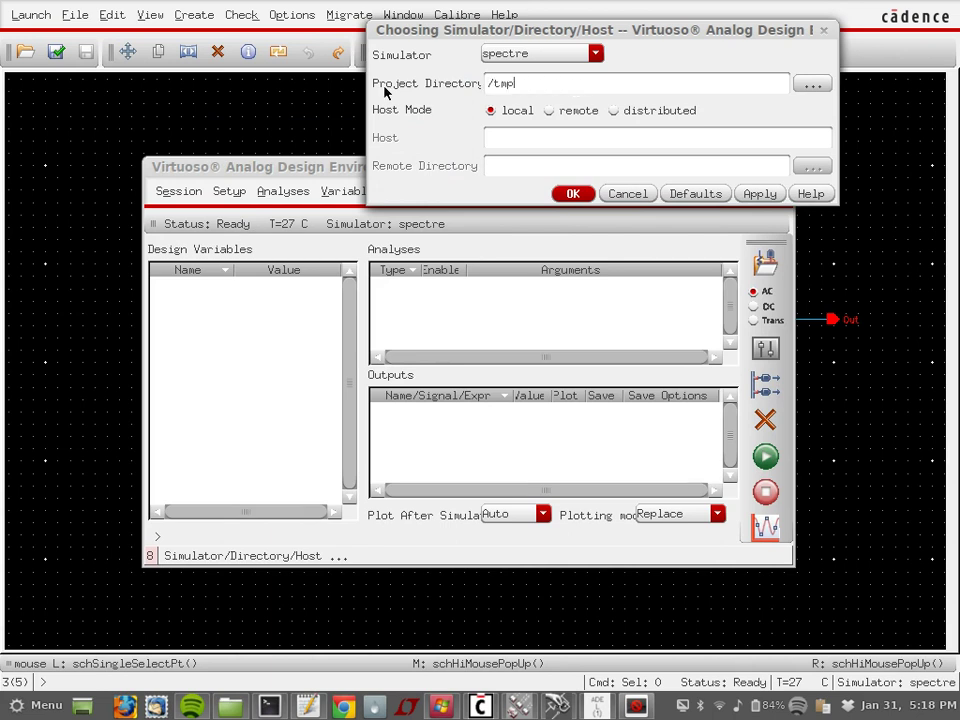
pyautogui.click(557, 52)
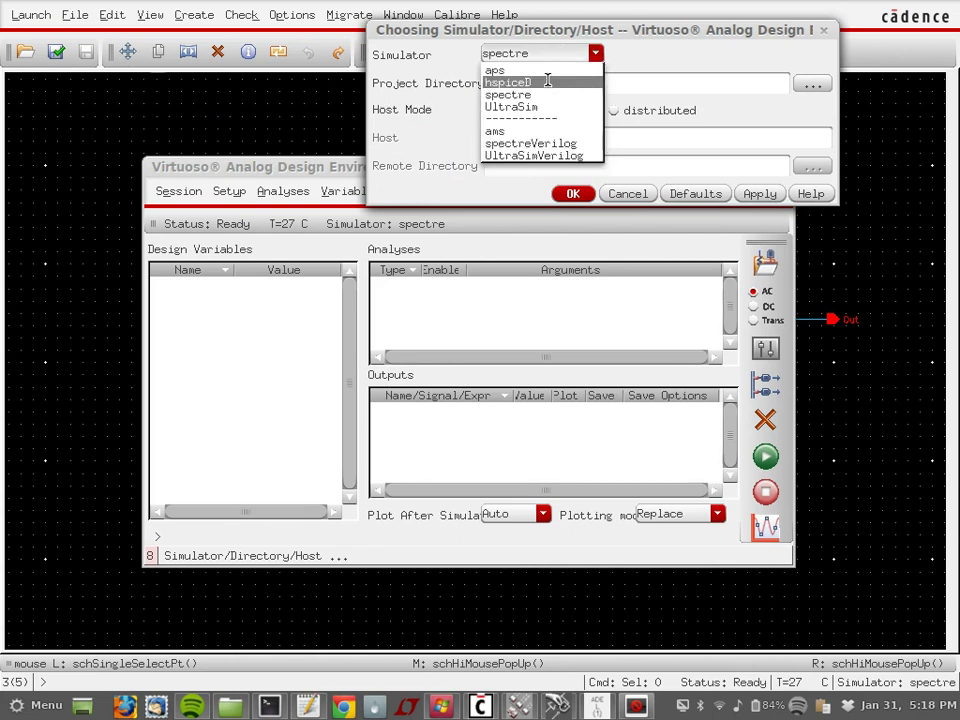
pyautogui.click(540, 82)
pyautogui.click(573, 194)
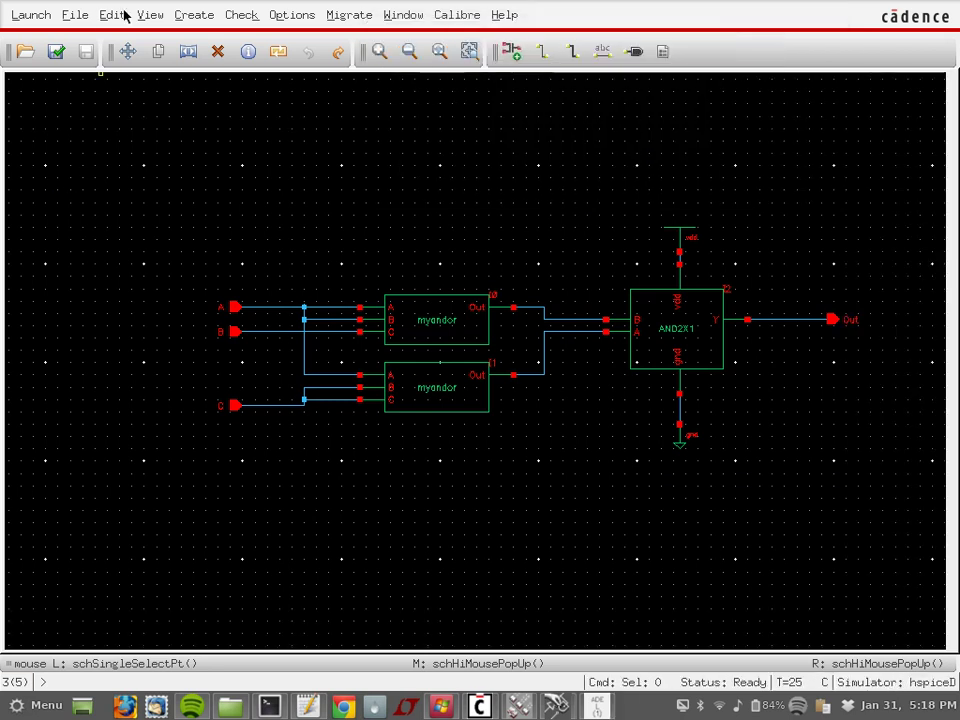
# Step: Add HSpiceModels/hspice_nom.include as the model library file
pyautogui.click(77, 15)
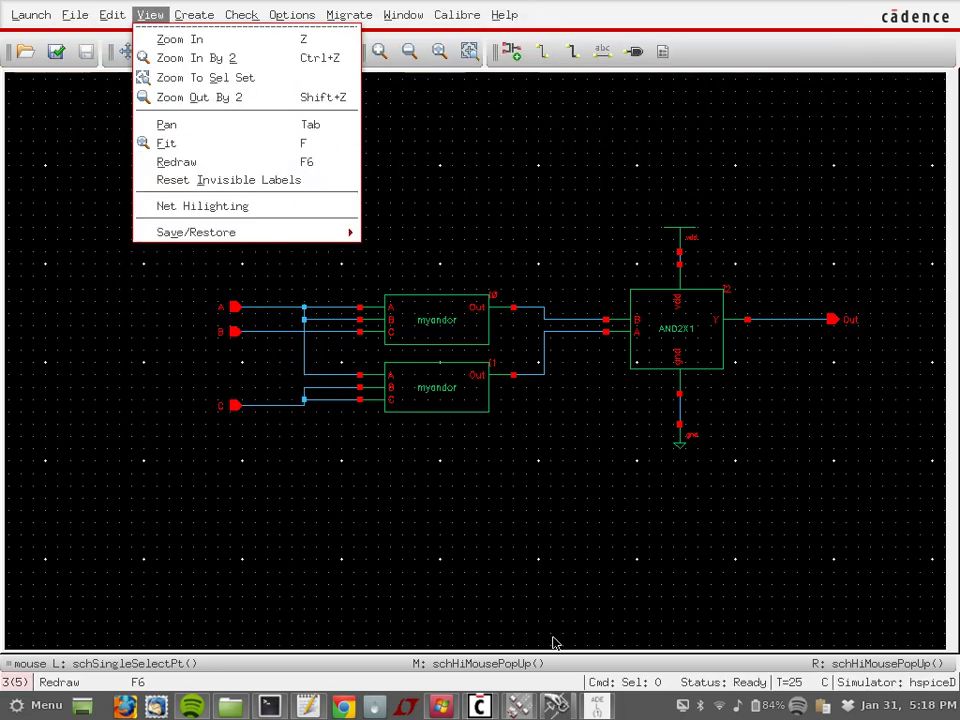
pyautogui.click(596, 705)
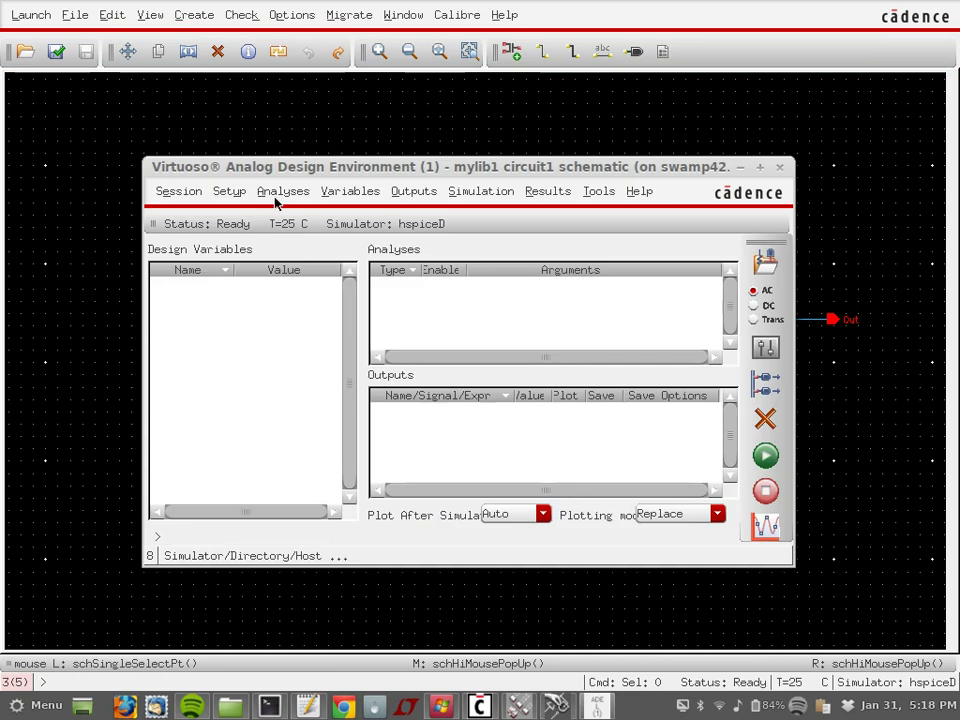
pyautogui.click(229, 191)
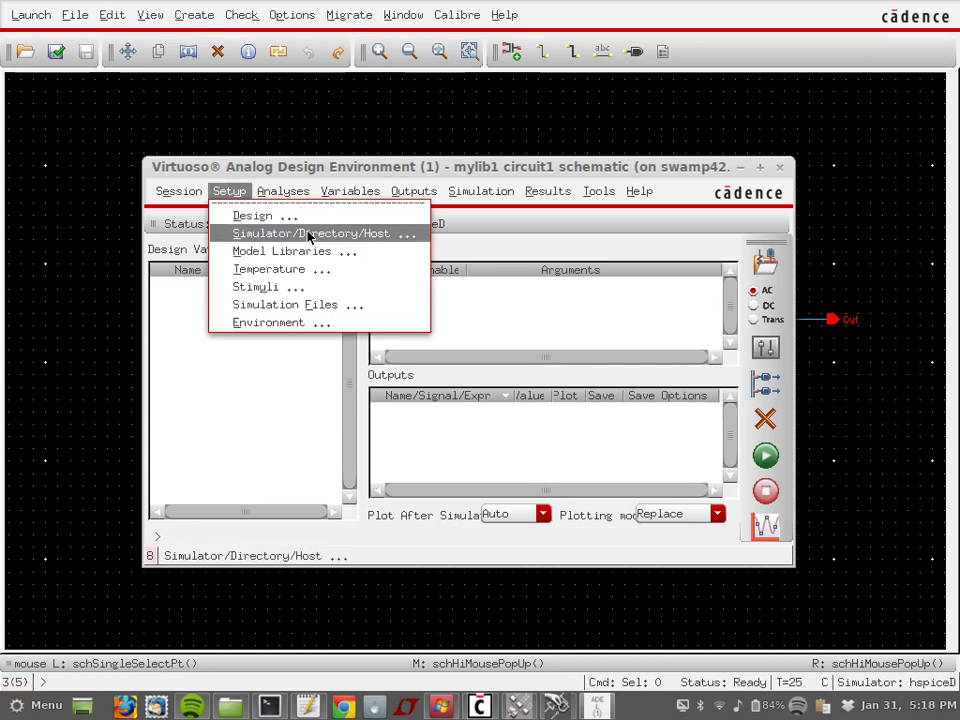
pyautogui.click(310, 252)
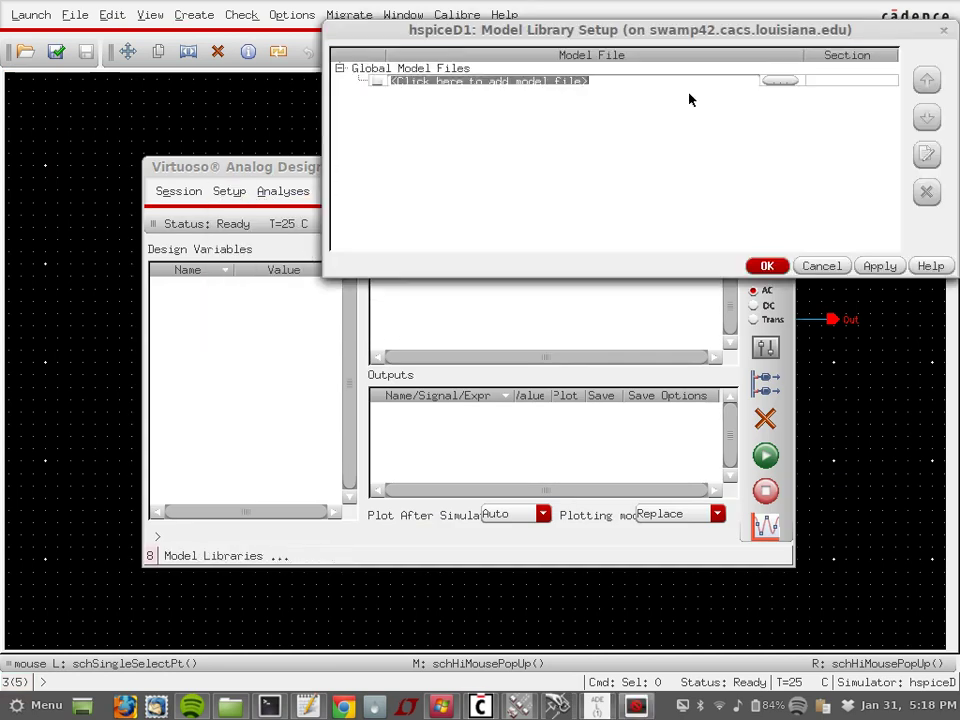
pyautogui.click(776, 81)
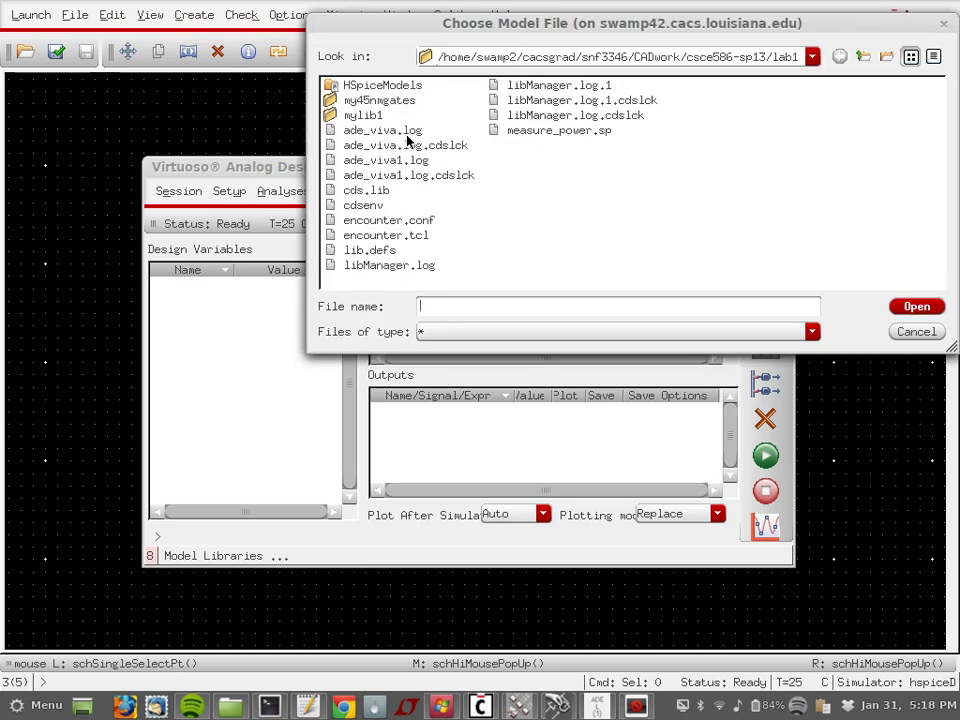
pyautogui.doubleClick(383, 87)
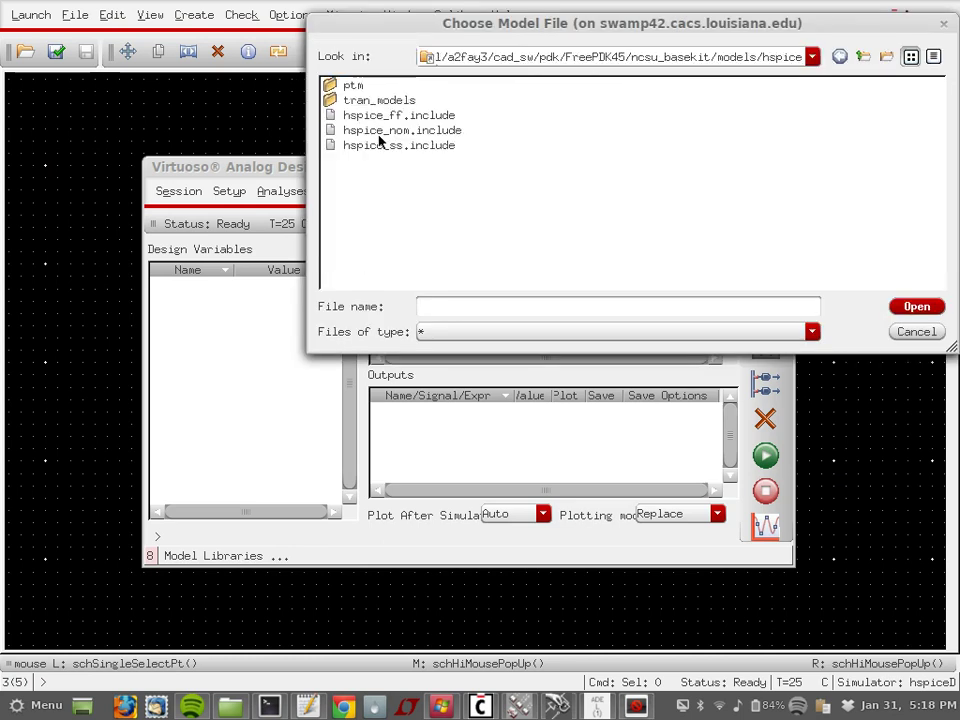
pyautogui.doubleClick(380, 131)
pyautogui.click(775, 263)
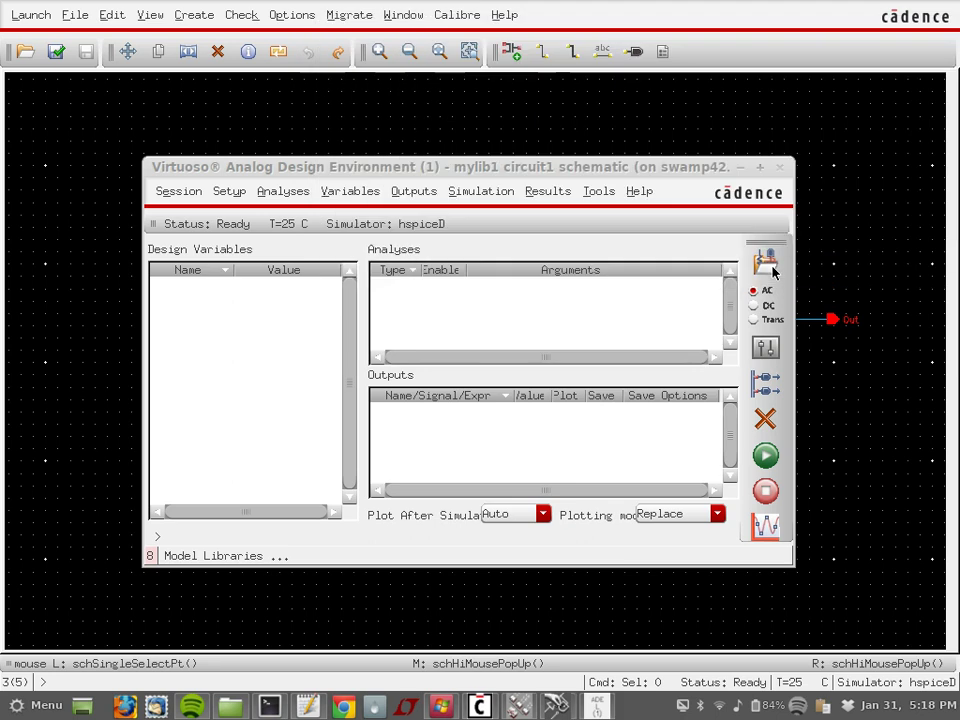
pyautogui.click(238, 191)
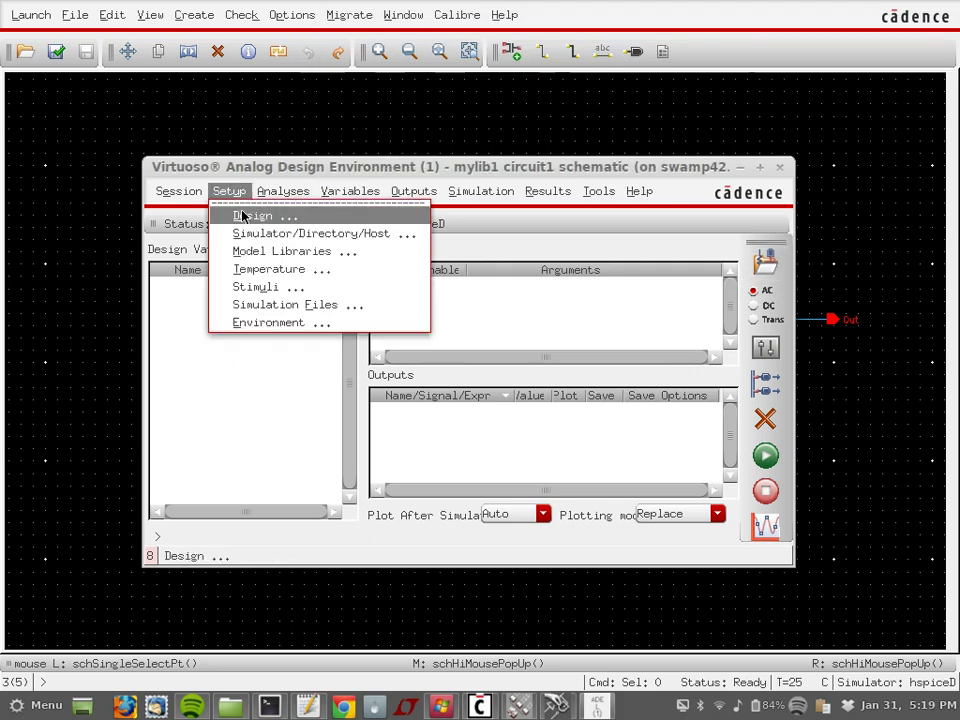
# Step: Enable a 0–1.1 V pulse on input C with 30p rise/fall and .25 width
pyautogui.click(264, 287)
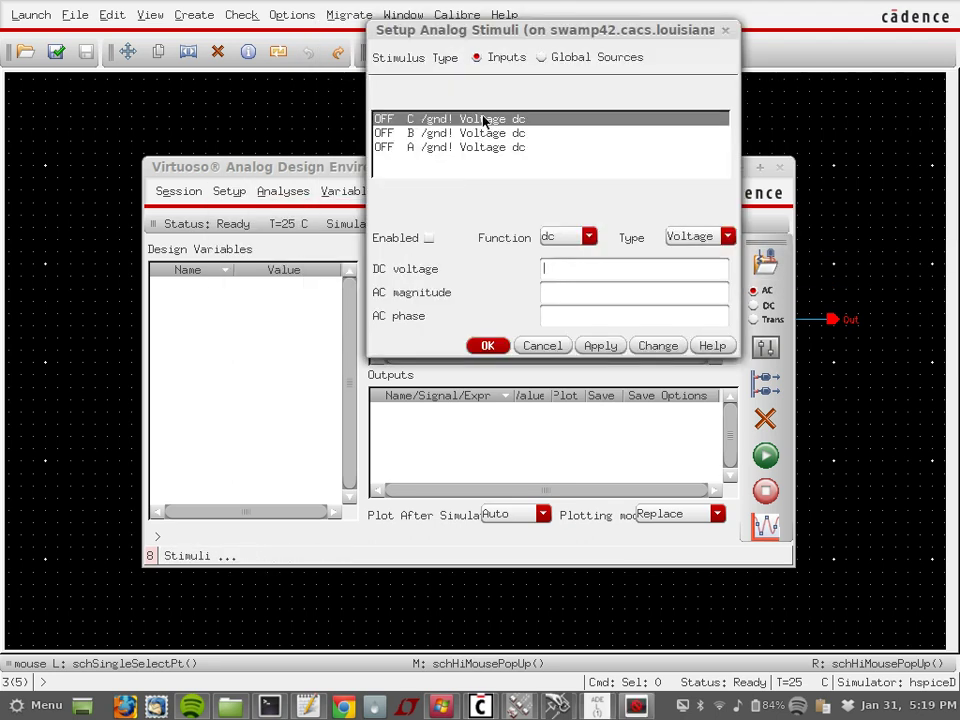
pyautogui.click(429, 239)
pyautogui.click(568, 237)
pyautogui.click(561, 265)
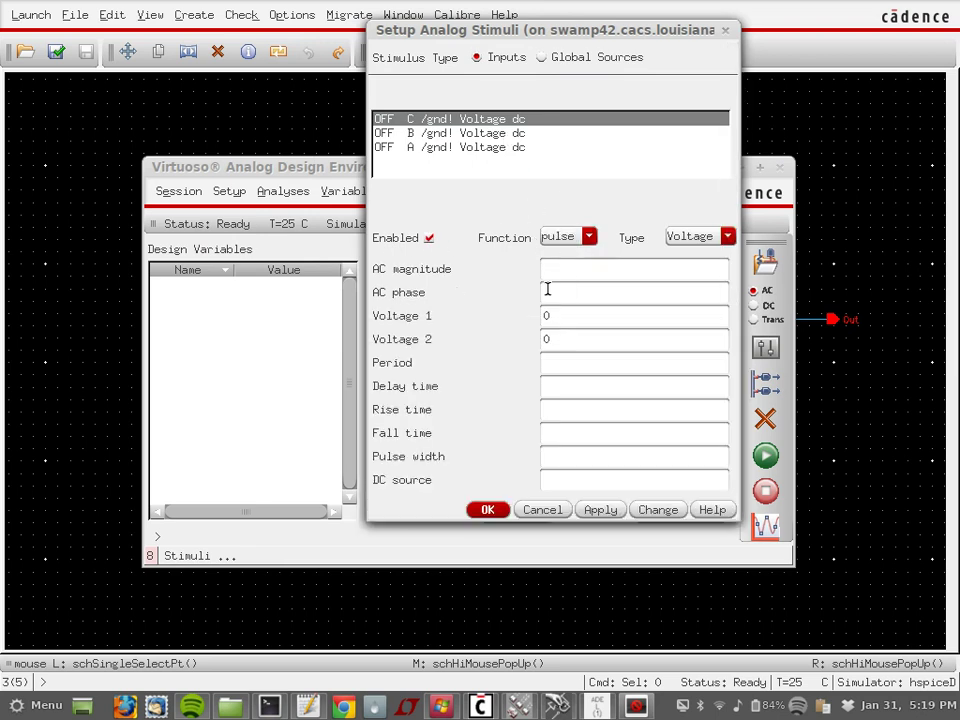
pyautogui.doubleClick(561, 339)
pyautogui.write('1.1')
pyautogui.click(581, 359)
pyautogui.write('0.5')
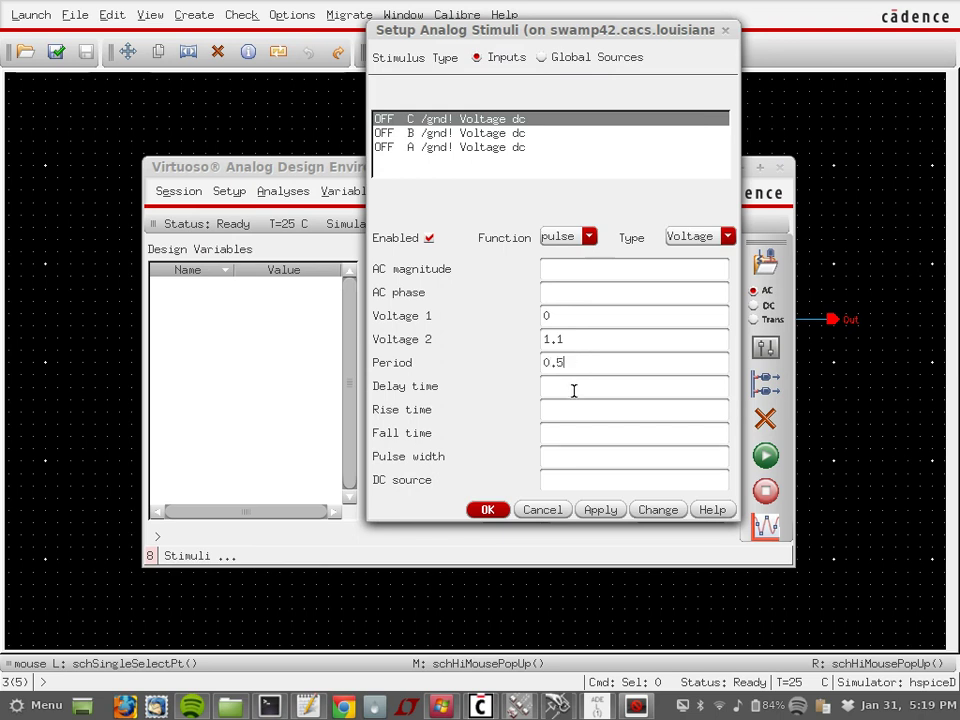
pyautogui.click(574, 390)
pyautogui.write('0')
pyautogui.press('Tab')
pyautogui.write('30p')
pyautogui.press('Tab')
pyautogui.write('30p')
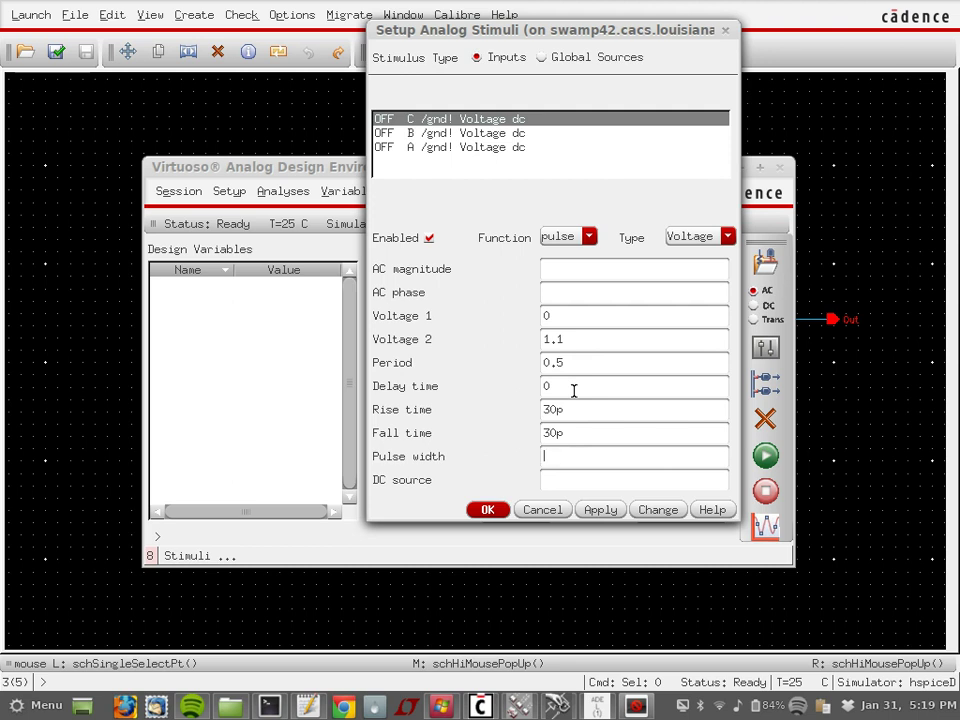
pyautogui.write('.25')
pyautogui.click(605, 511)
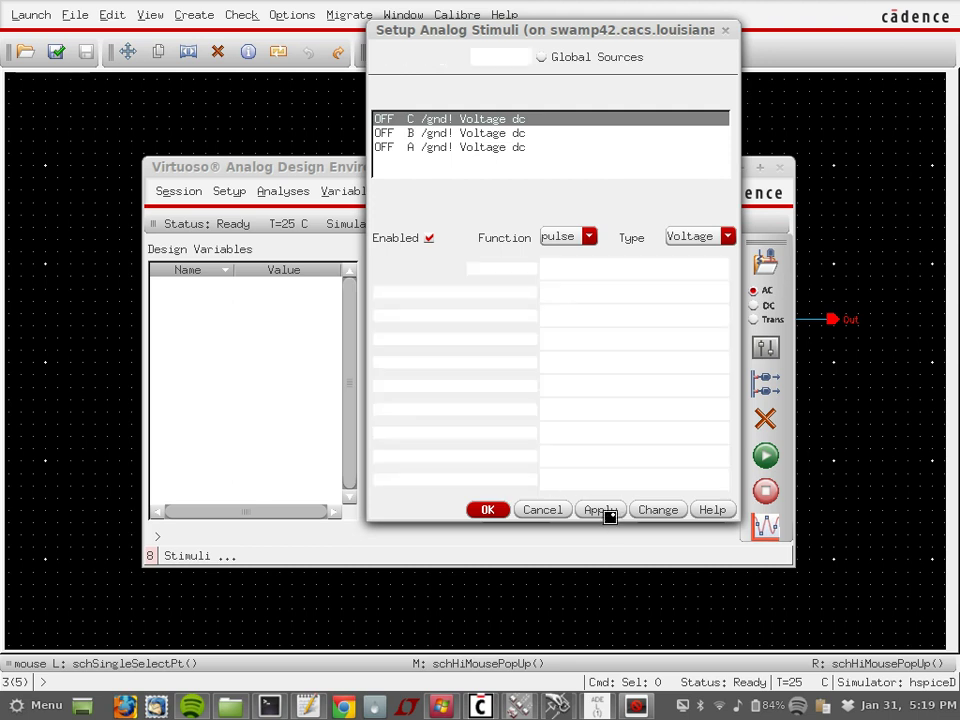
# Step: Make input B a 1.1 V pulse with 30p edges and 0.5n width
pyautogui.click(484, 133)
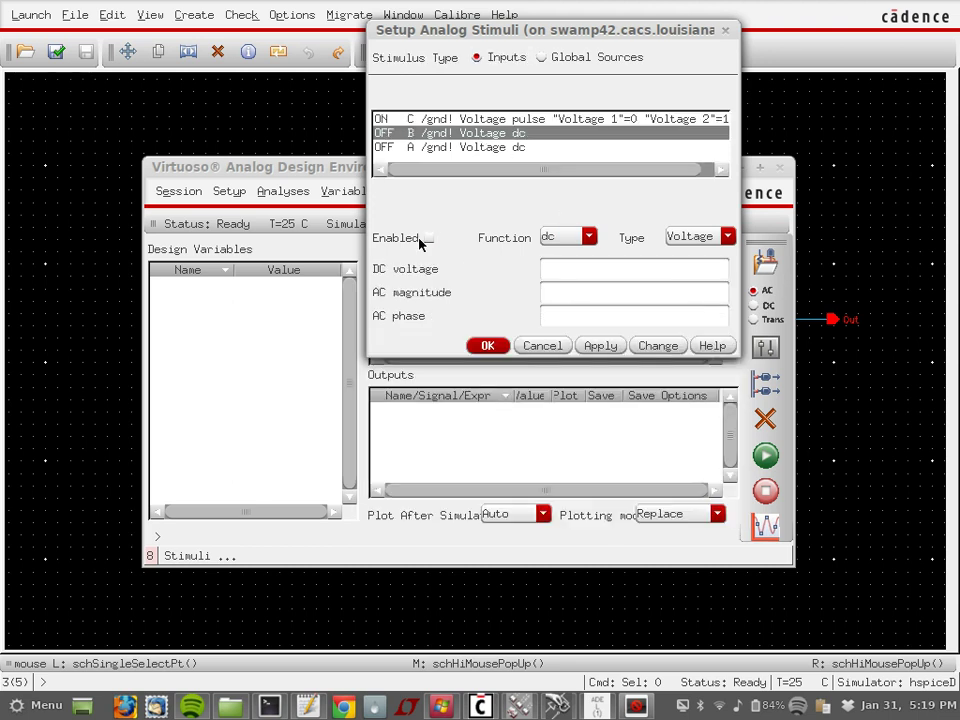
pyautogui.click(566, 242)
pyautogui.click(562, 266)
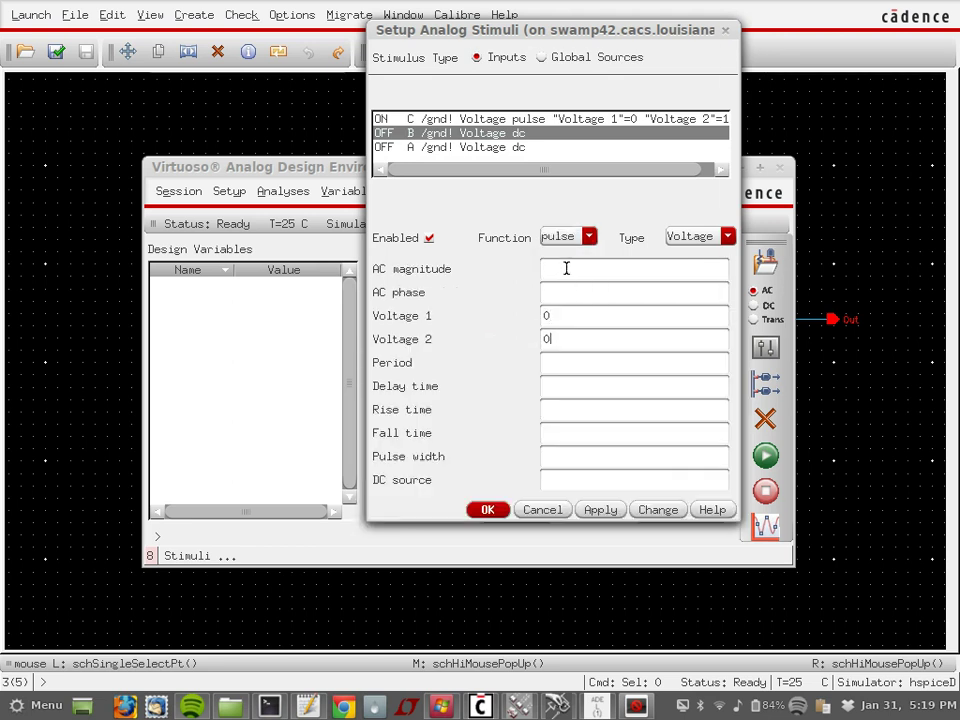
pyautogui.press('BackSpace')
pyautogui.write('1.1')
pyautogui.write('1')
pyautogui.write('30p')
pyautogui.press('Tab')
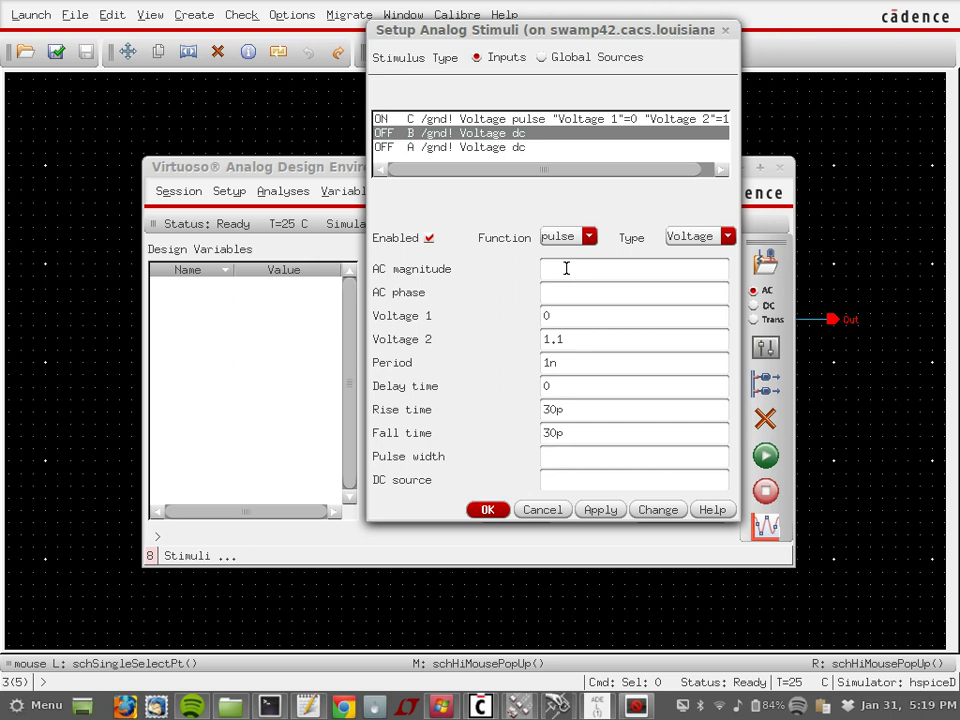
pyautogui.write('0.5n')
pyautogui.click(605, 512)
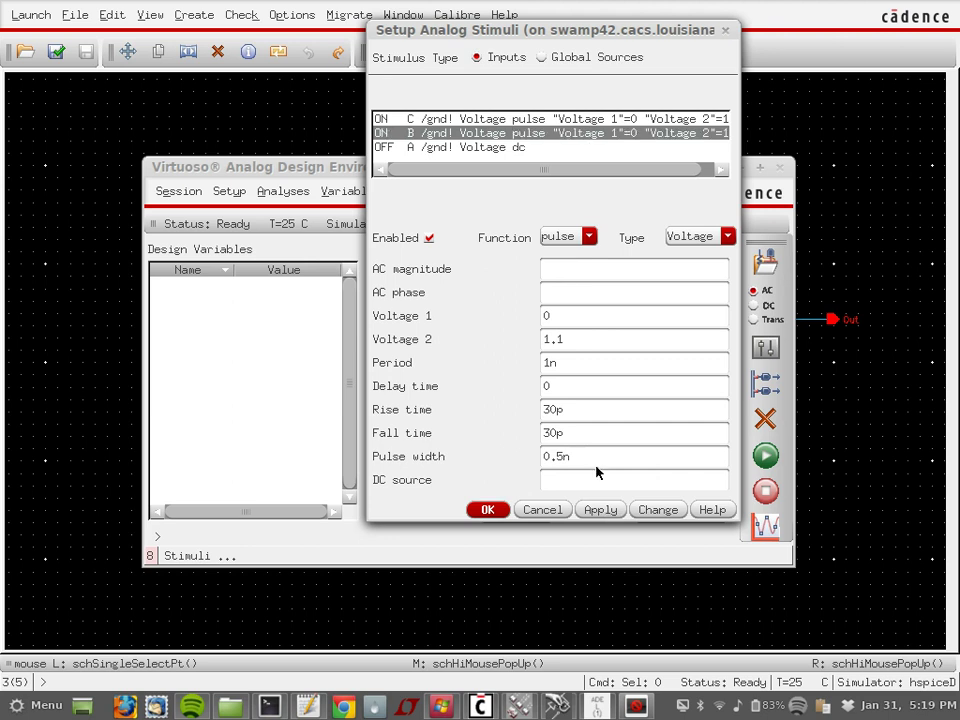
# Step: Add nanosecond units to input C's pulse width and period
pyautogui.click(561, 120)
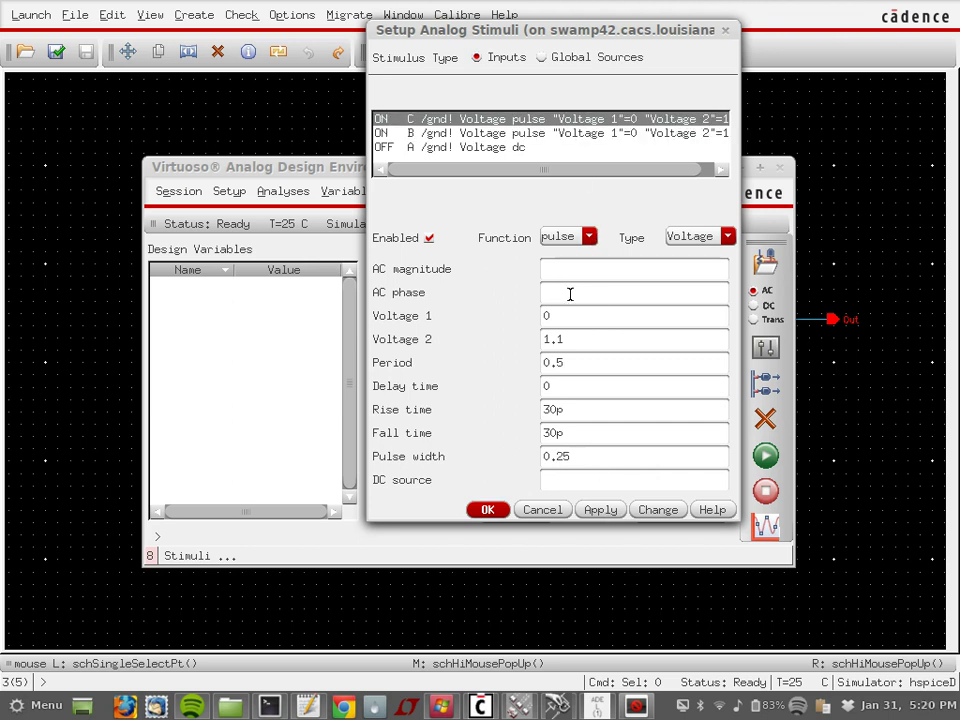
pyautogui.click(585, 454)
pyautogui.write('n')
pyautogui.click(574, 368)
pyautogui.write('n')
pyautogui.click(600, 510)
# Step: Make input A a 0–1.1 V pulse with 2 ns period and 30p edges
pyautogui.click(598, 511)
pyautogui.click(566, 148)
pyautogui.click(429, 239)
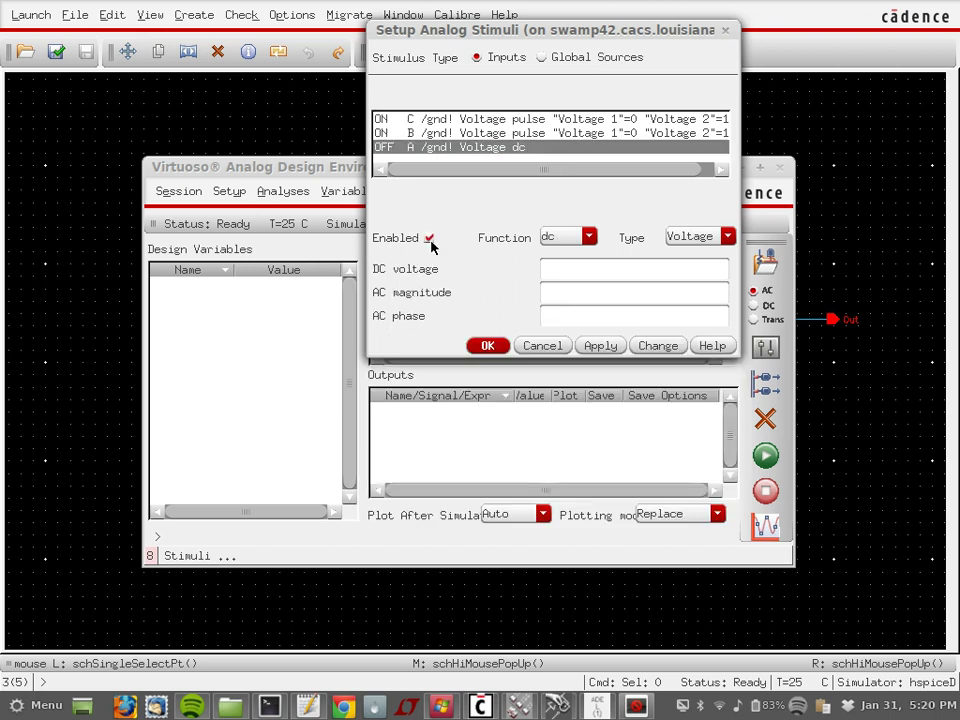
pyautogui.click(560, 240)
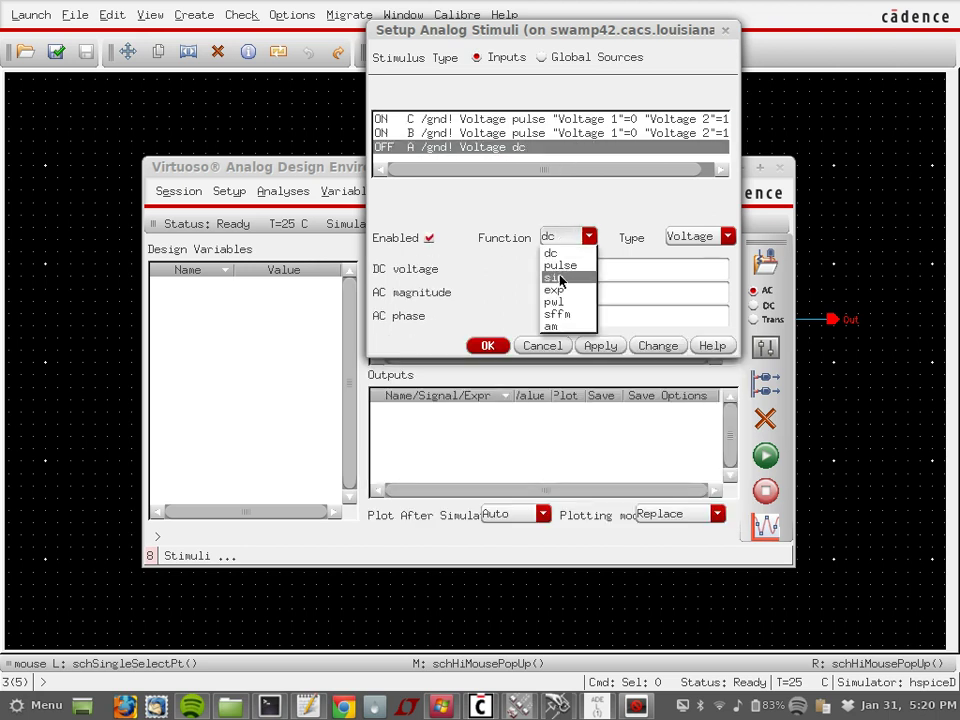
pyautogui.click(560, 265)
pyautogui.doubleClick(572, 336)
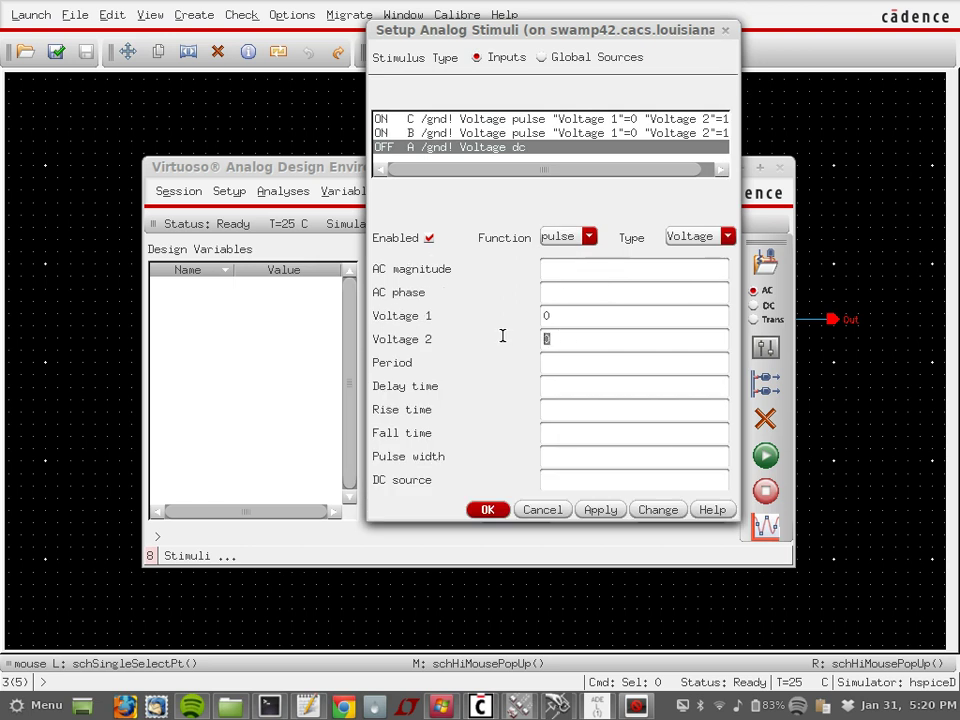
pyautogui.write('1.1')
pyautogui.press('Tab')
pyautogui.write('2')
pyautogui.press('Tab')
pyautogui.write('0')
pyautogui.press('Tab')
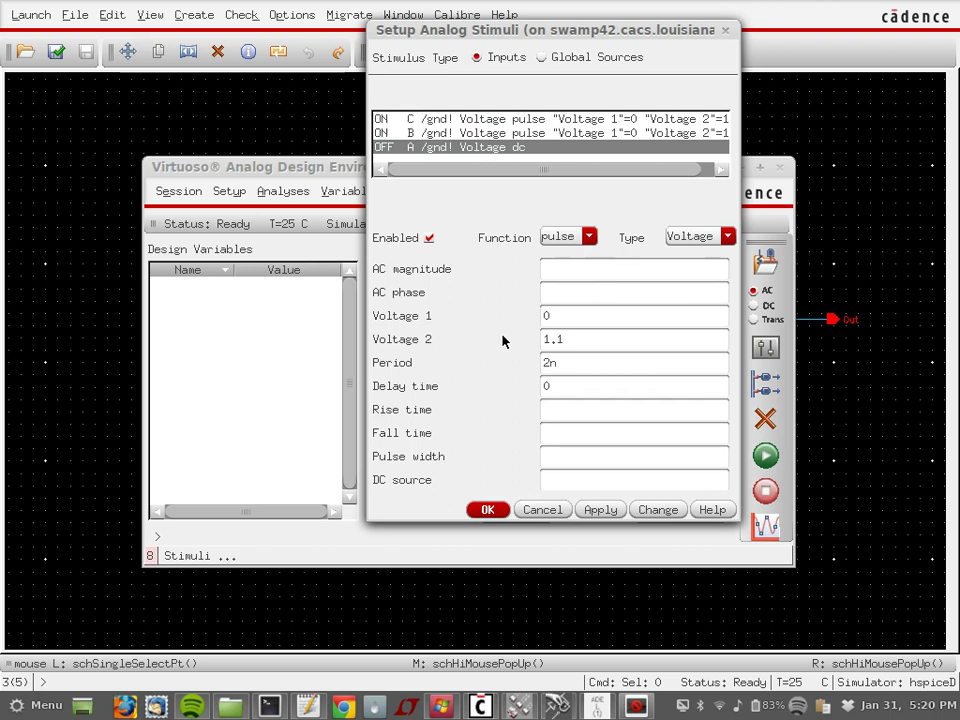
pyautogui.write('30p')
pyautogui.press('Tab')
pyautogui.write('3')
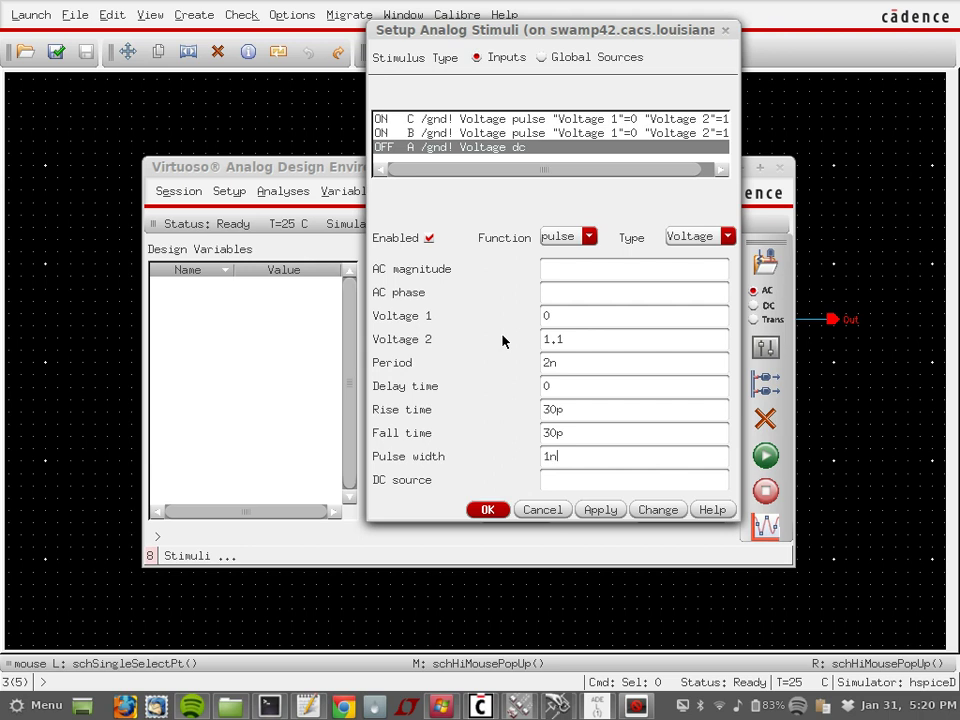
pyautogui.click(600, 510)
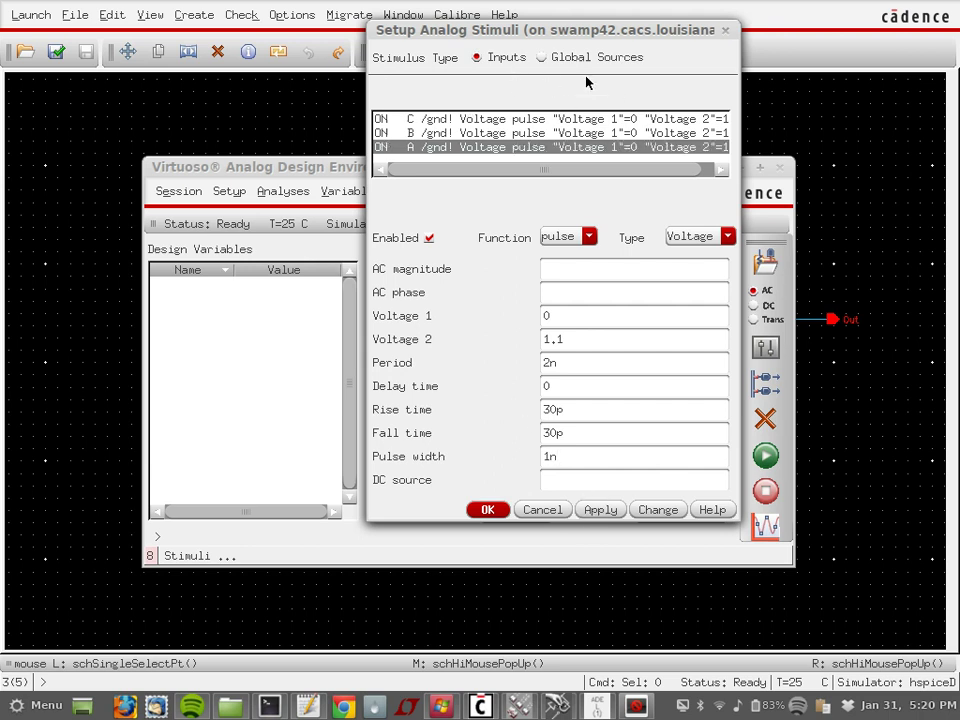
# Step: Enable vdd! as a 1.1 V DC supply and close the stimuli setup
pyautogui.click(543, 58)
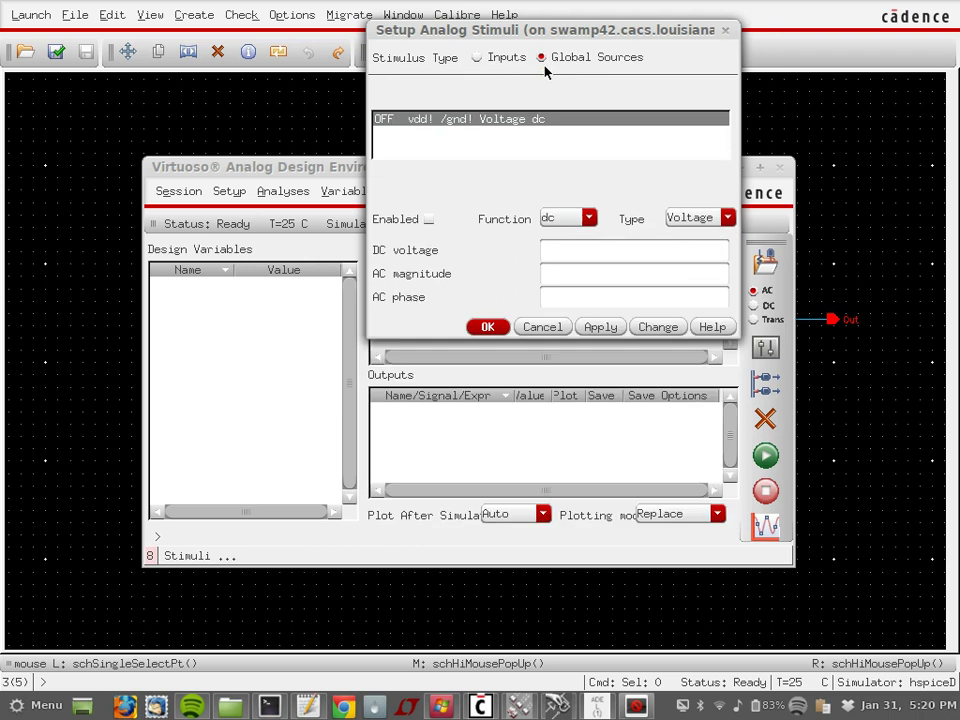
pyautogui.click(428, 220)
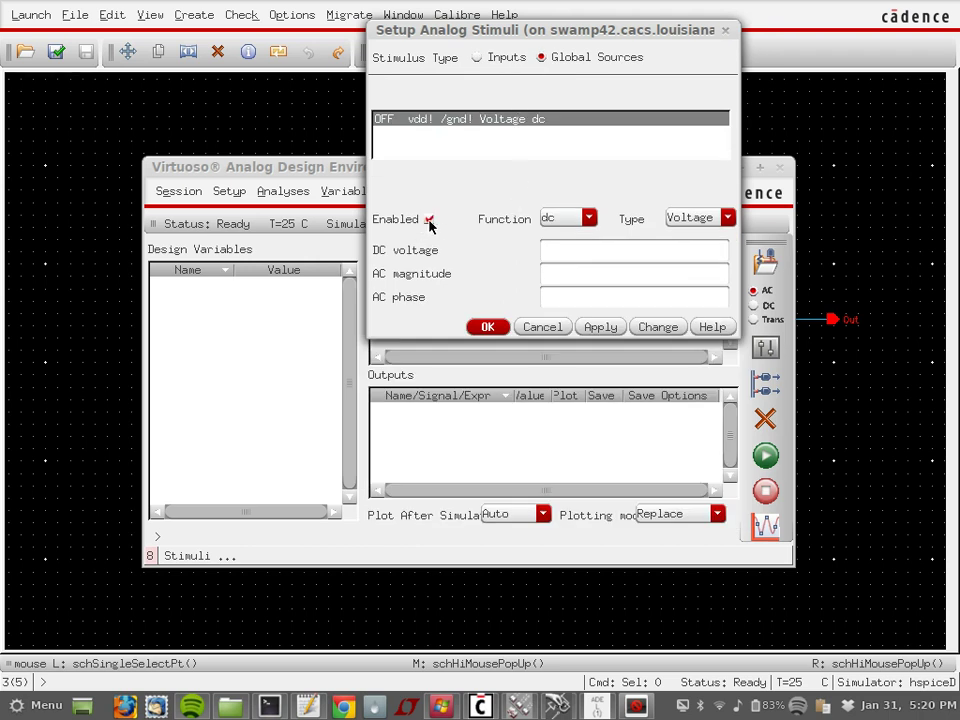
pyautogui.click(553, 257)
pyautogui.write('1.1')
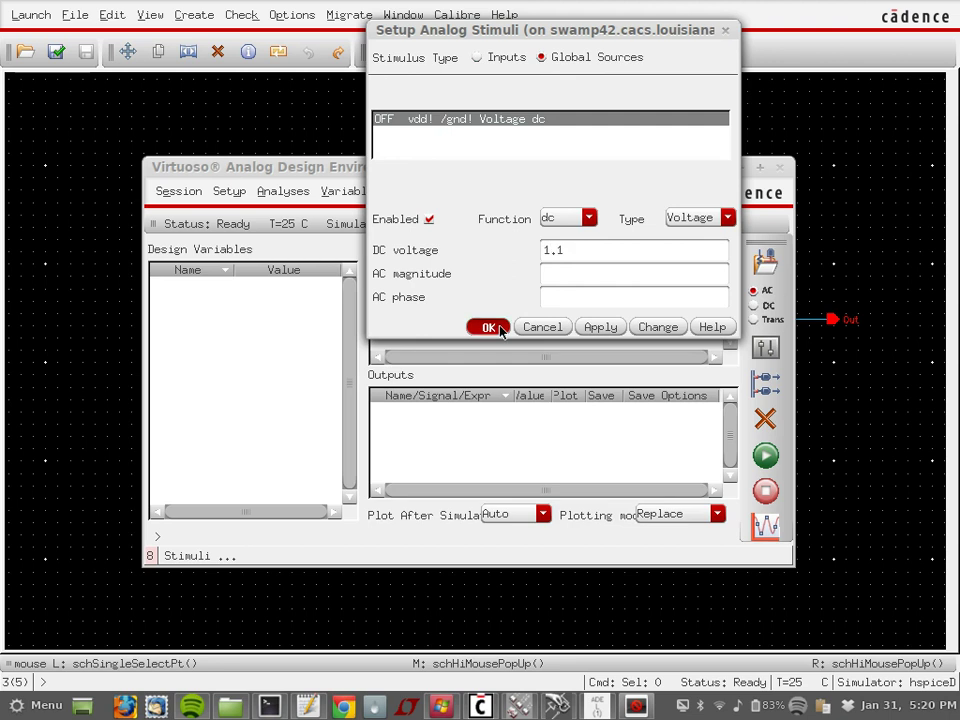
pyautogui.click(488, 327)
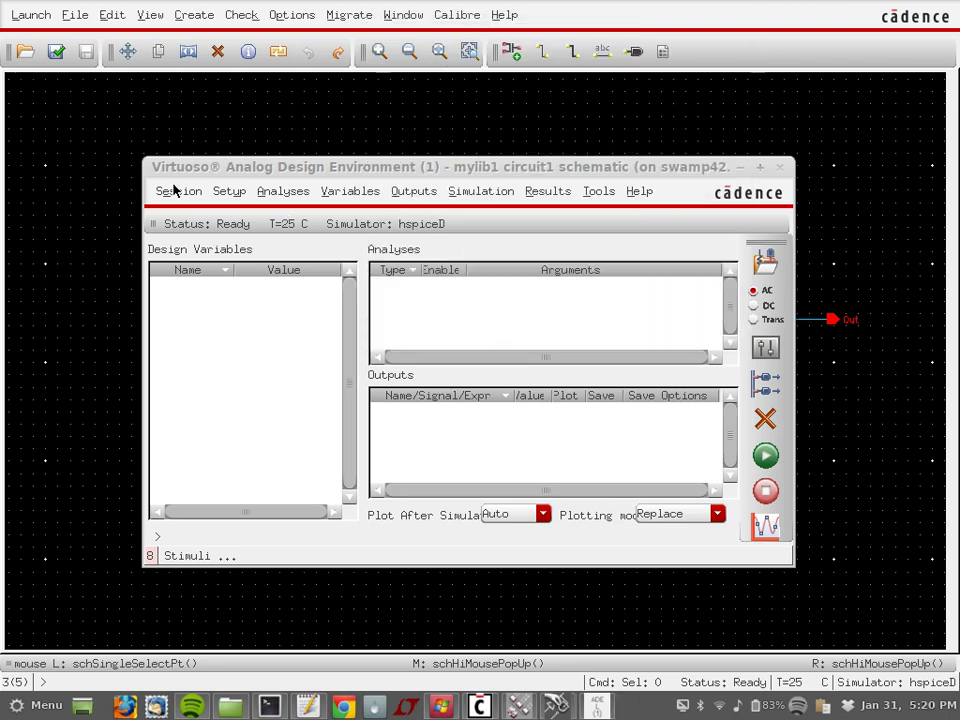
# Step: Add a transient analysis from 0 to 8n with 10p step and max step
pyautogui.click(227, 192)
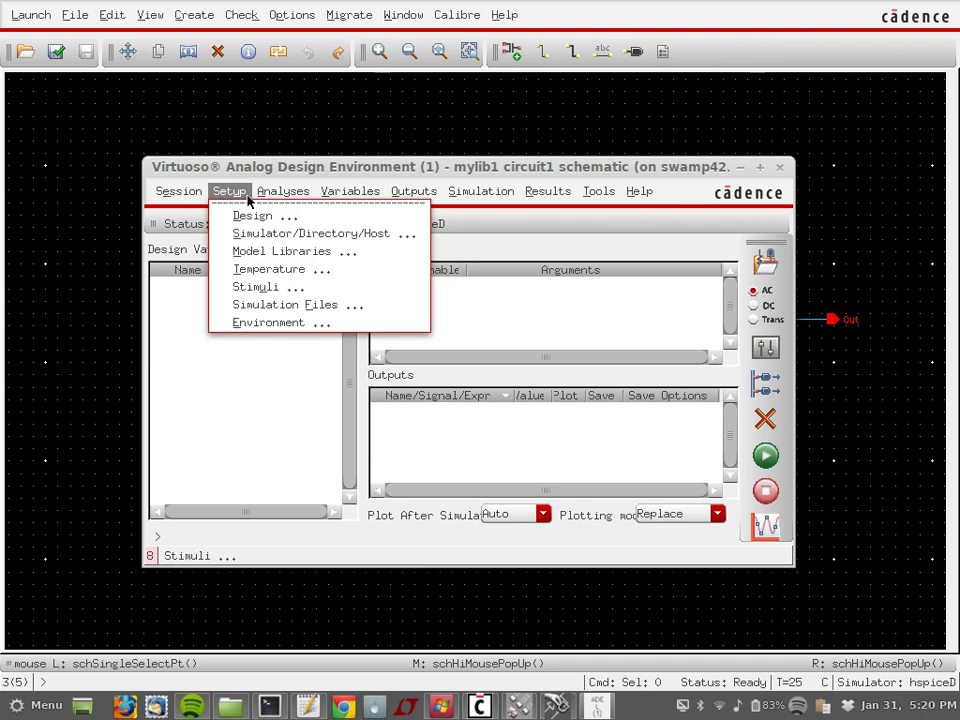
pyautogui.moveTo(292, 193)
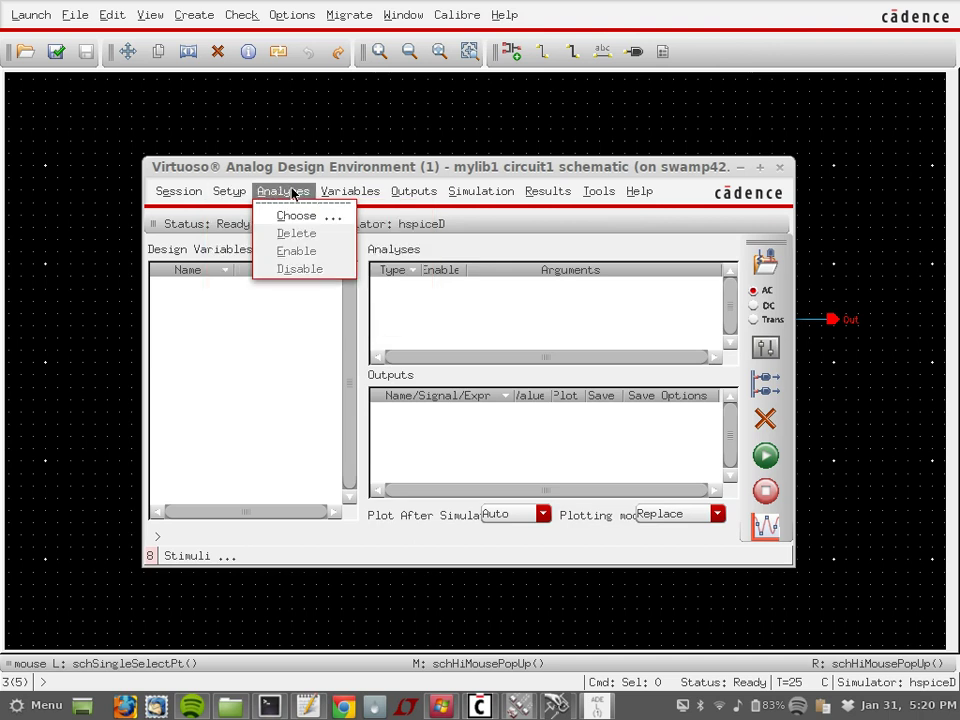
pyautogui.click(288, 215)
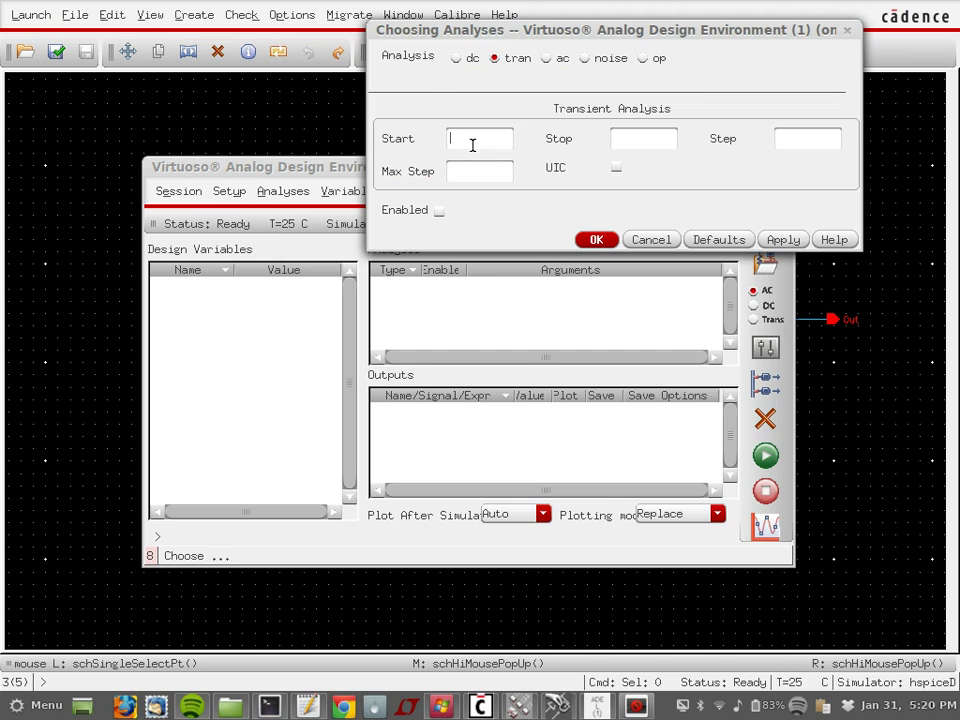
pyautogui.write('8')
pyautogui.press('BackSpace')
pyautogui.press('BackSpace')
pyautogui.write('0')
pyautogui.write('10')
pyautogui.write('10p')
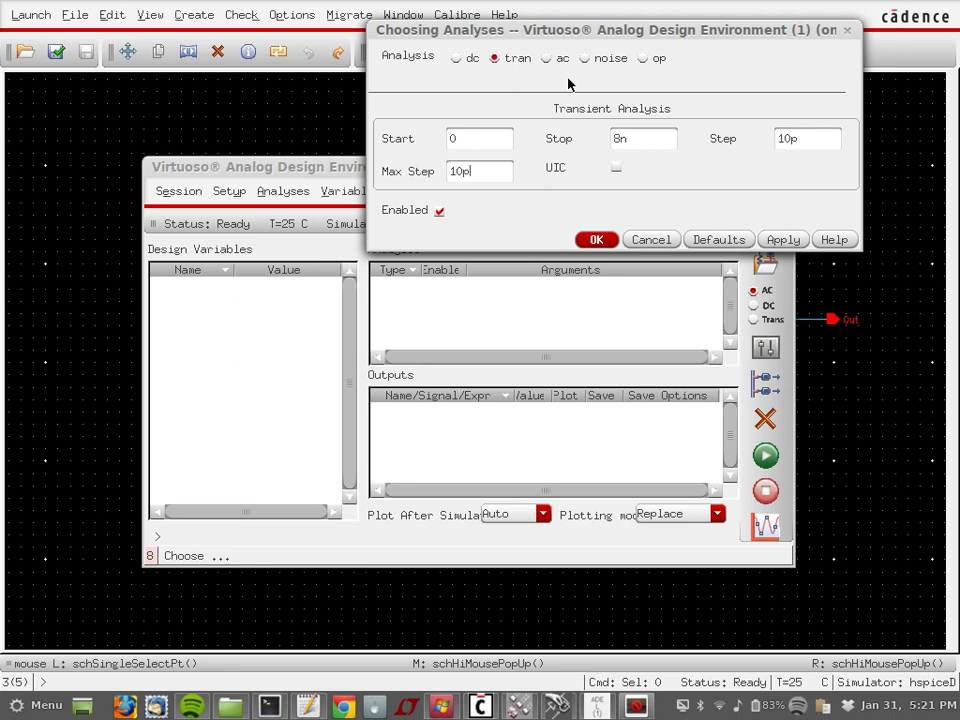
pyautogui.click(595, 241)
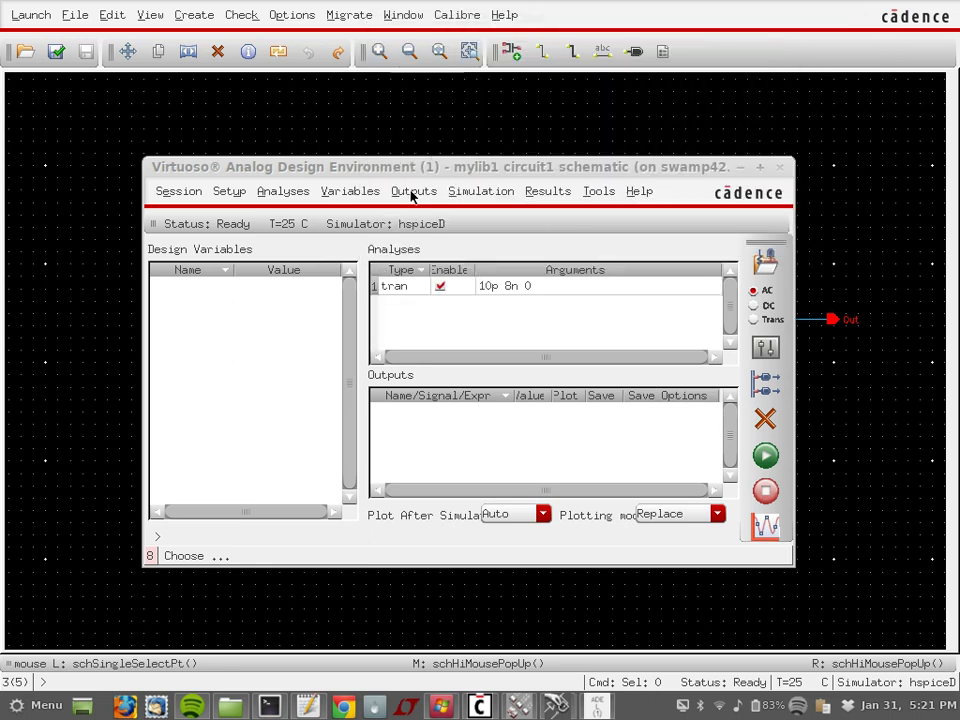
# Step: Mark the input A net and the Out pin on the schematic for plotting
pyautogui.click(410, 196)
pyautogui.moveTo(478, 262)
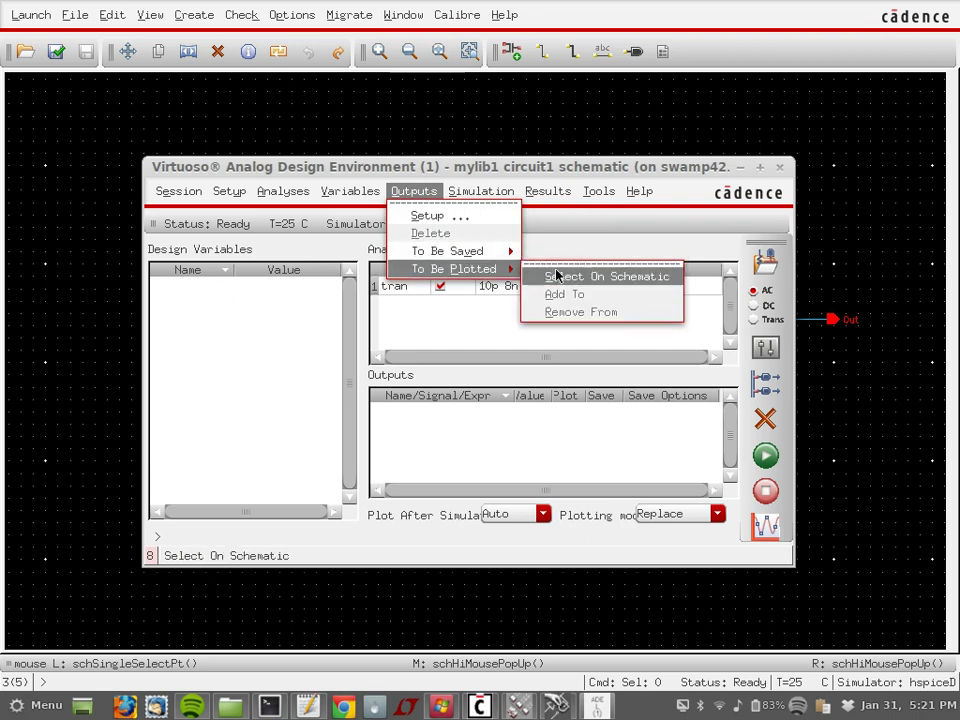
pyautogui.click(540, 277)
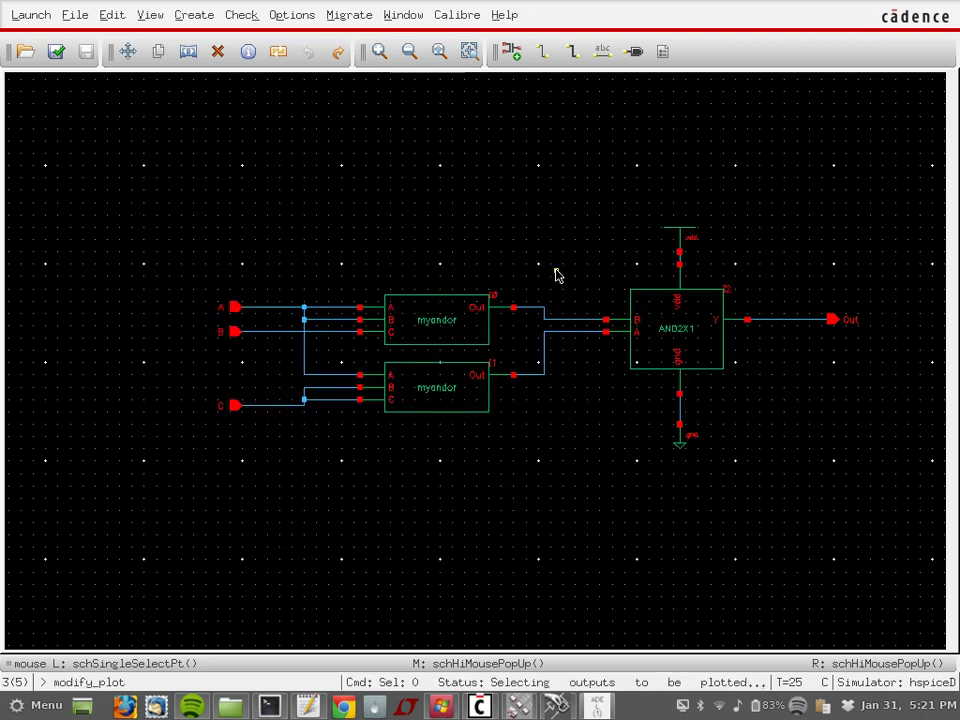
pyautogui.click(236, 311)
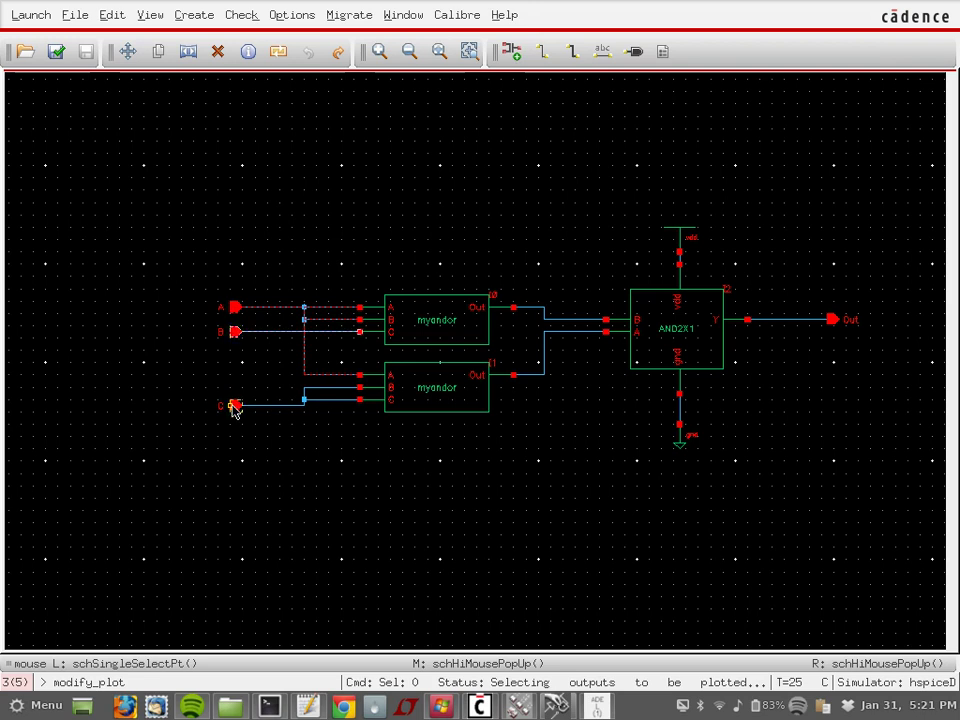
pyautogui.click(838, 322)
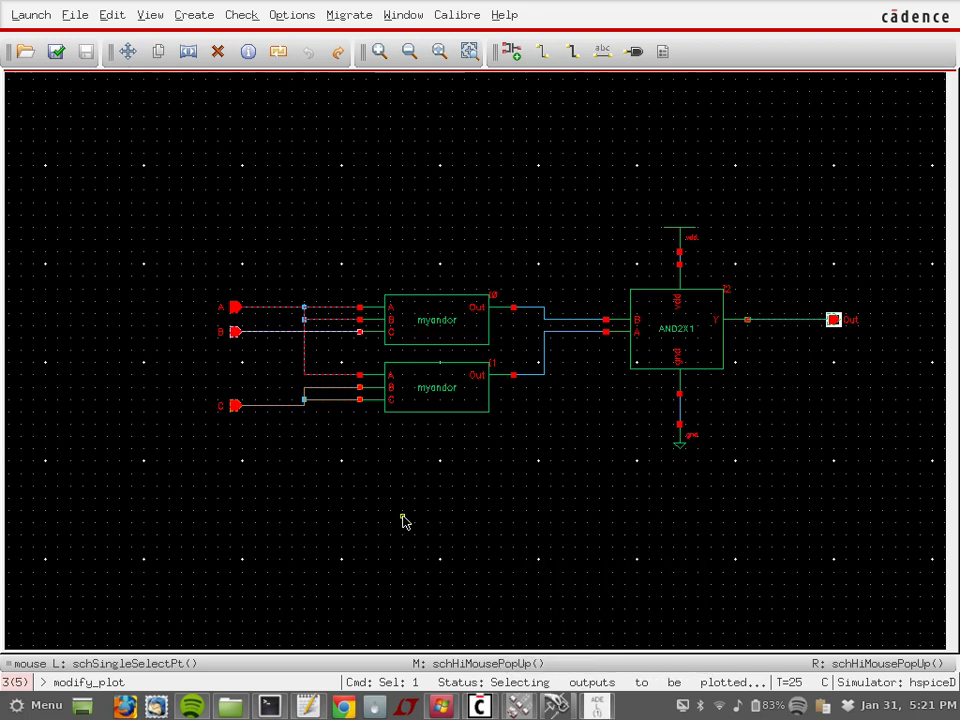
pyautogui.press('Escape')
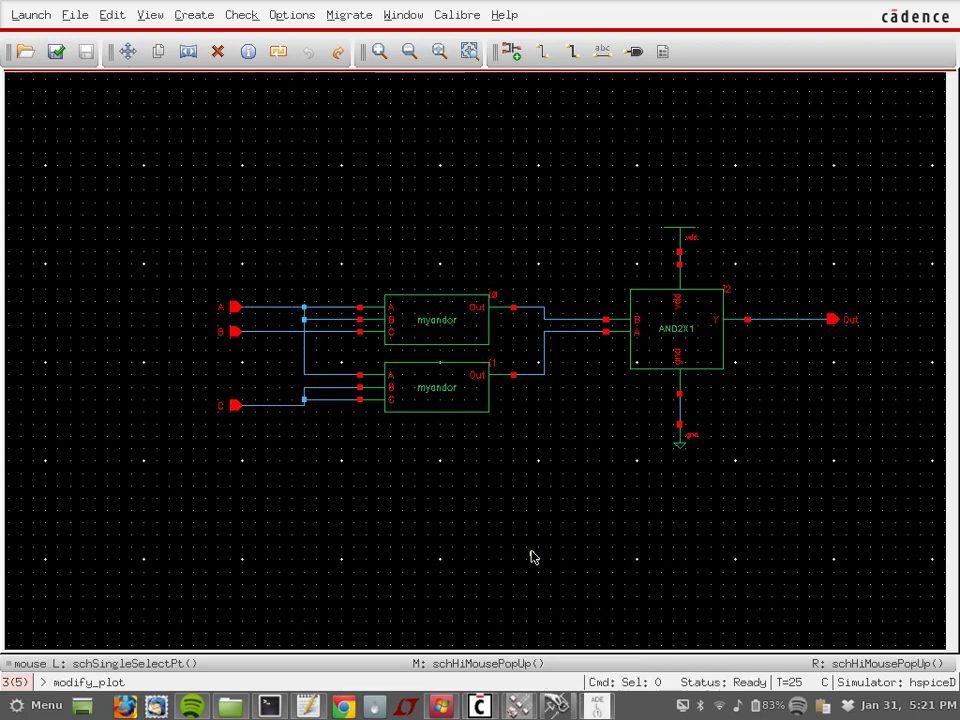
pyautogui.click(596, 706)
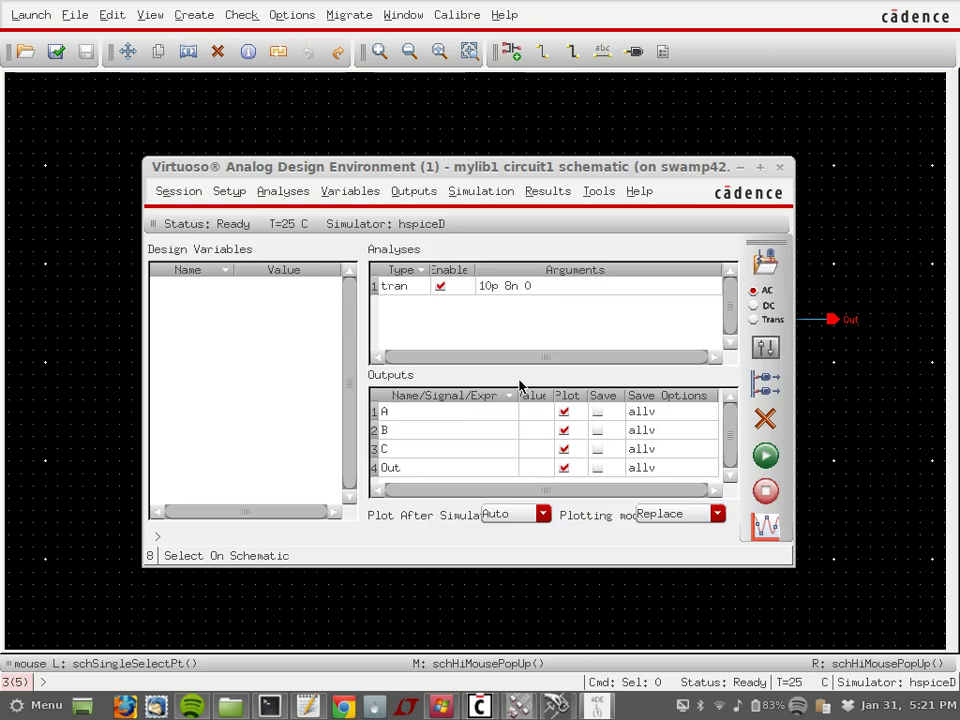
# Step: Save the simulation state under the name state2
pyautogui.click(176, 191)
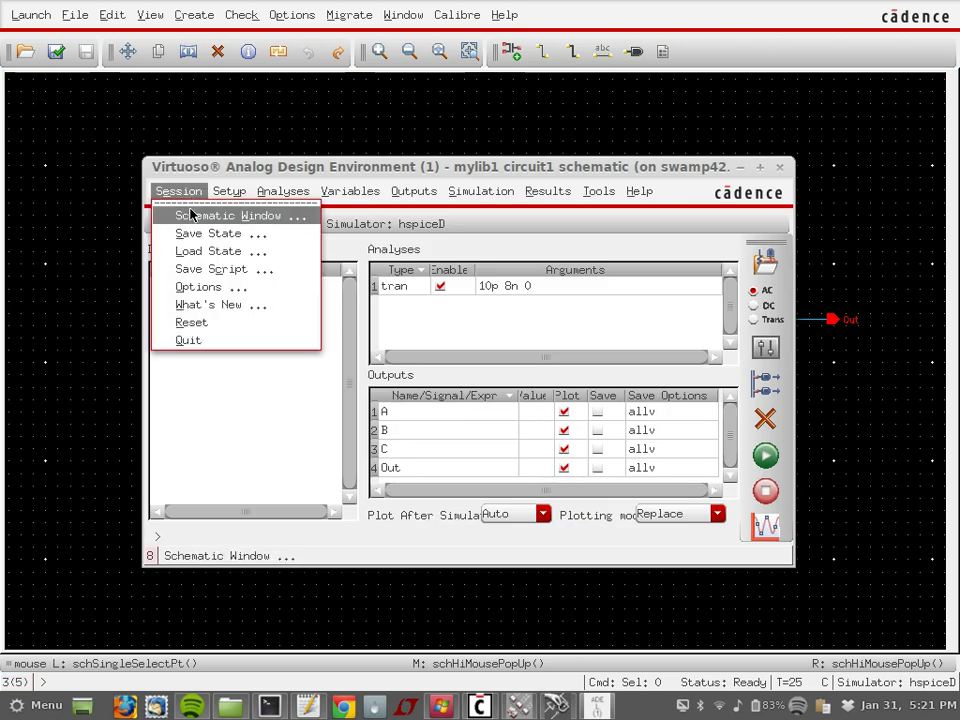
pyautogui.click(194, 234)
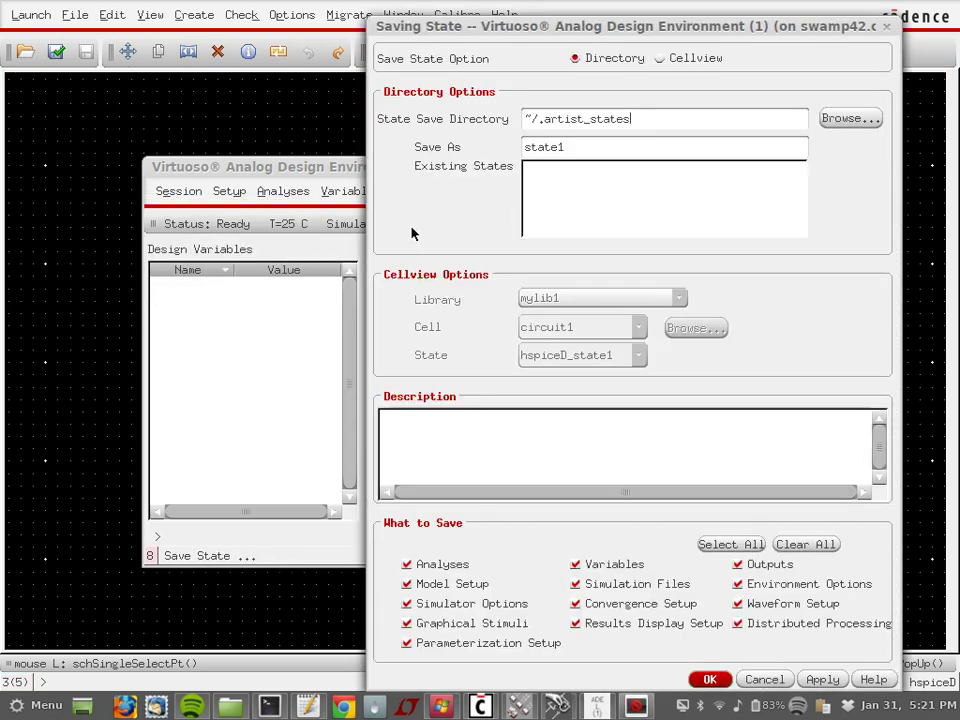
pyautogui.click(571, 147)
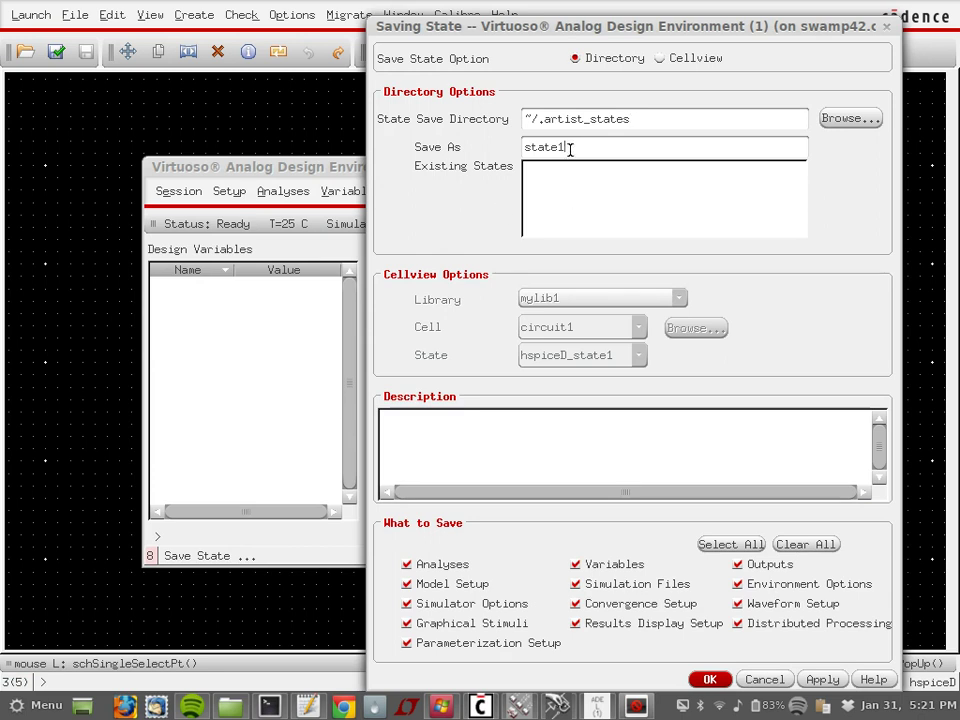
pyautogui.moveTo(571, 147); pyautogui.dragTo(425, 142)
pyautogui.write('state2')
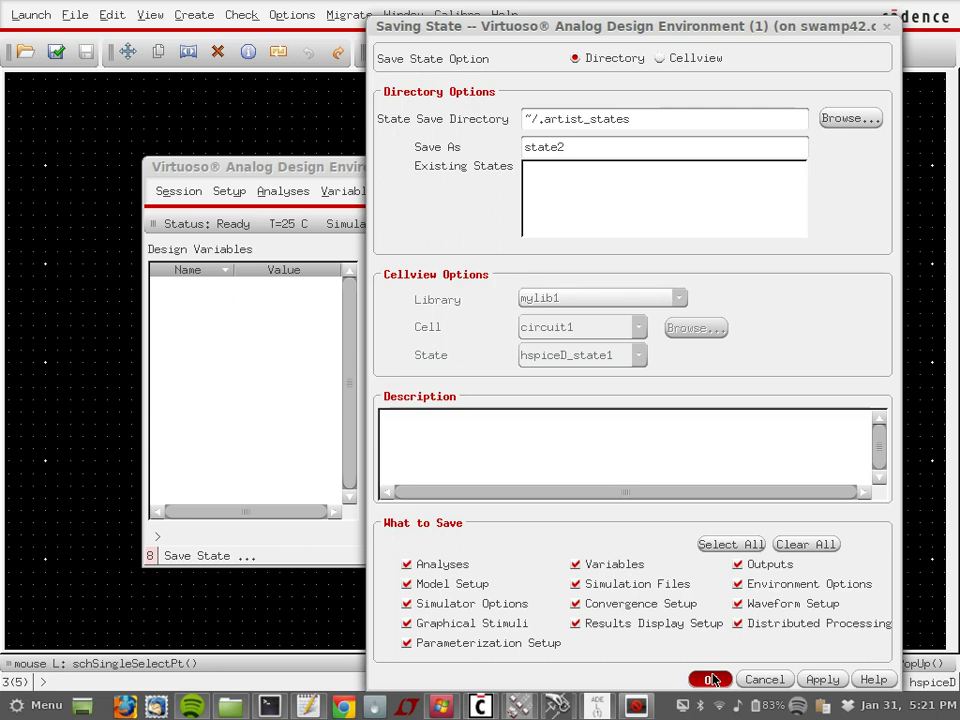
pyautogui.click(711, 680)
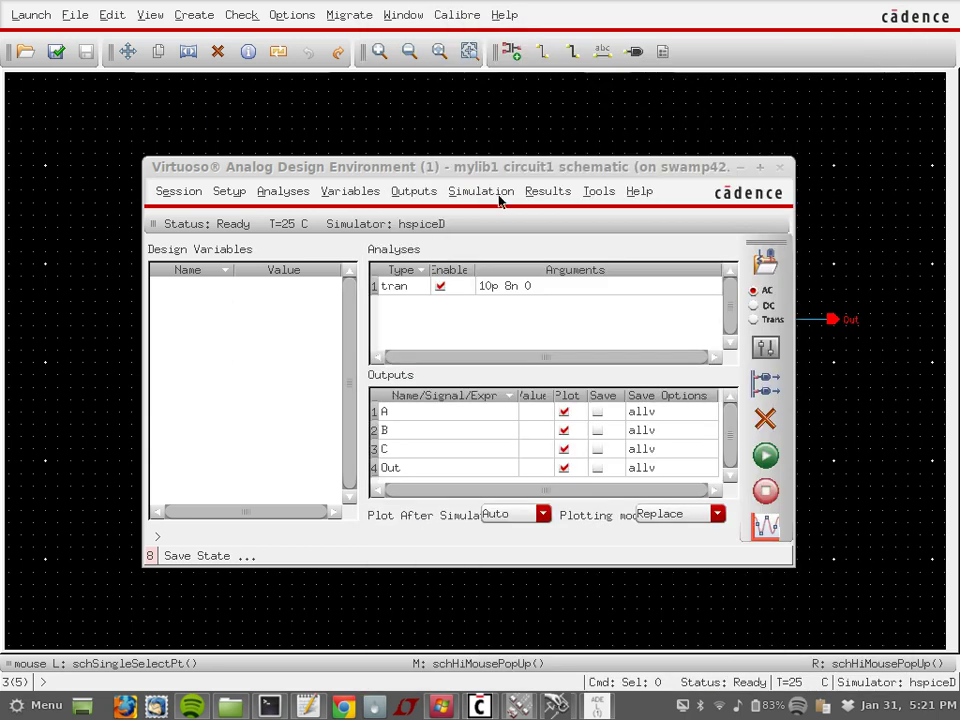
# Step: Netlist and run the simulation, then split the A, B, C and Out waveforms into strips
pyautogui.click(767, 462)
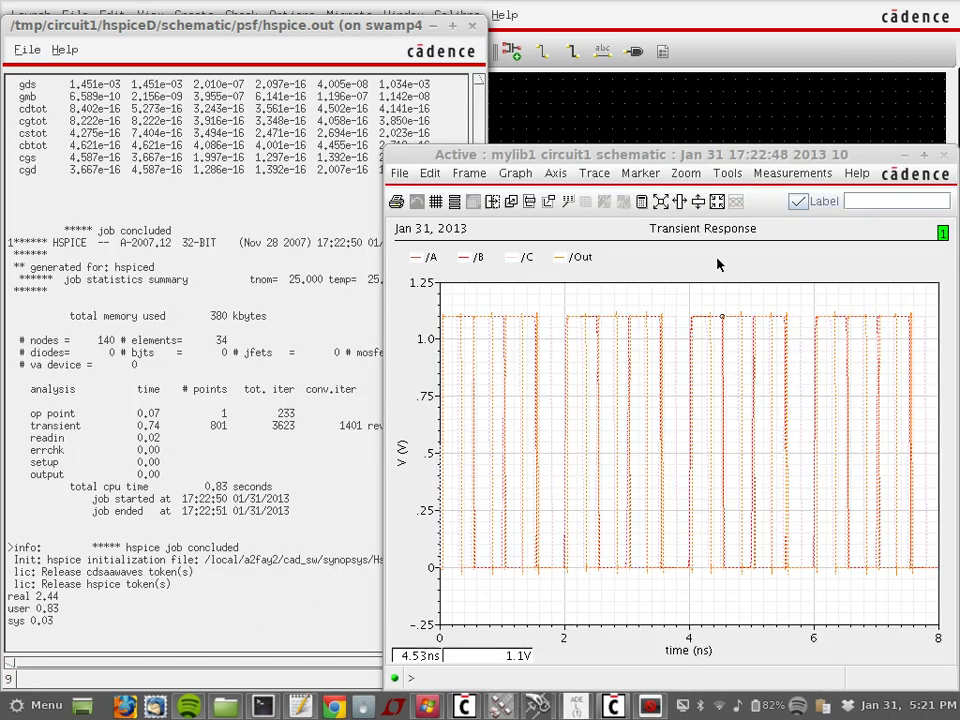
pyautogui.click(446, 202)
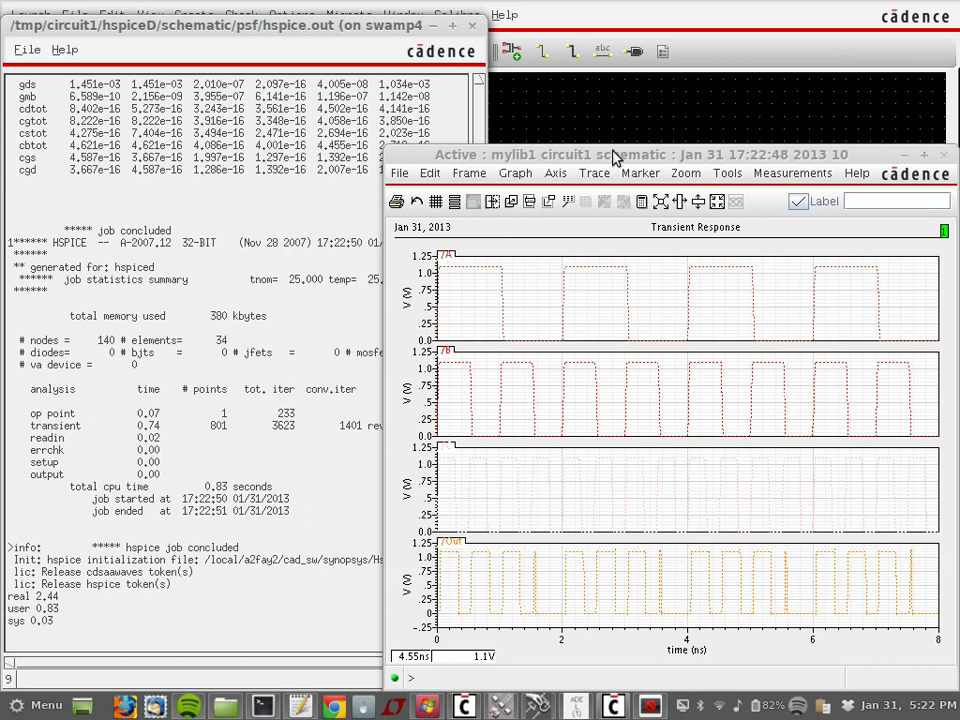
pyautogui.moveTo(607, 155); pyautogui.dragTo(408, 52)
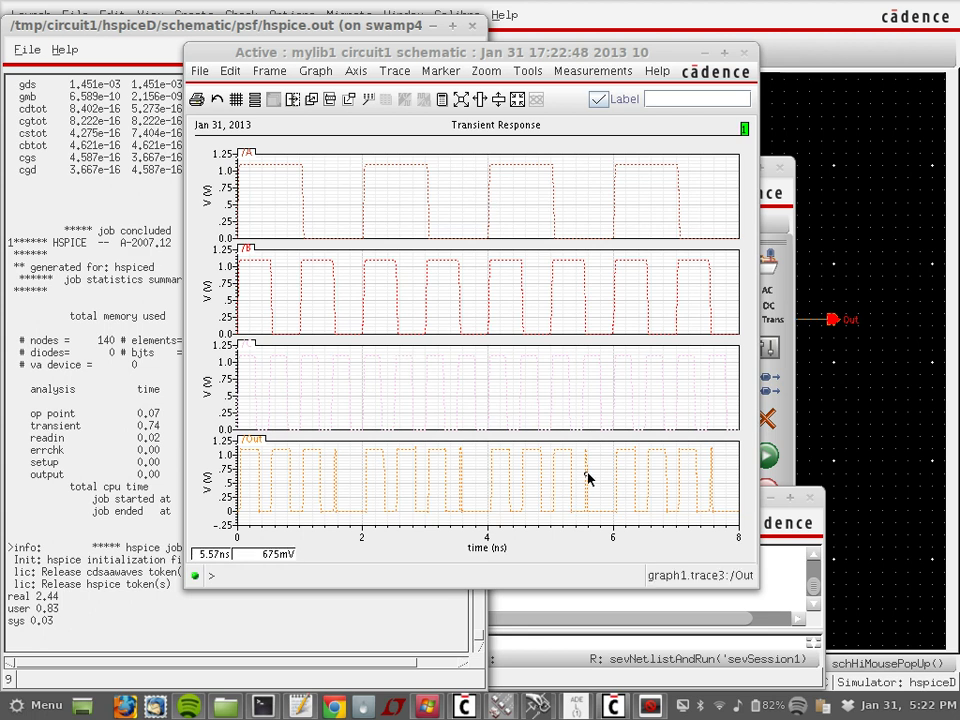
pyautogui.click(810, 11)
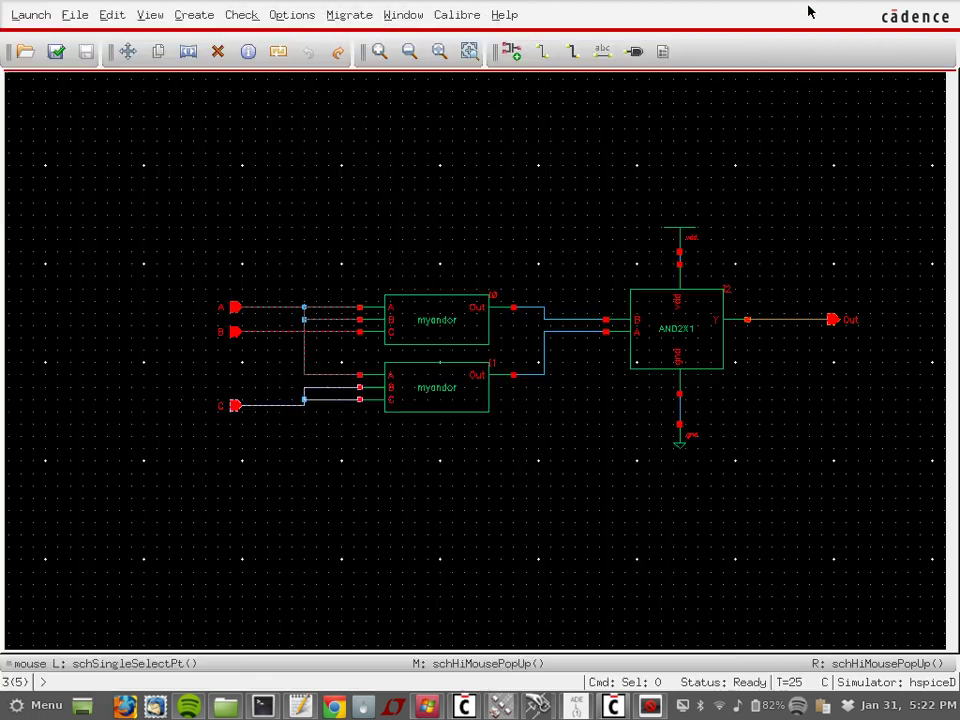
# Step: Close the waveform window and bring up hspice.out and the Analog Design Environment
pyautogui.click(649, 706)
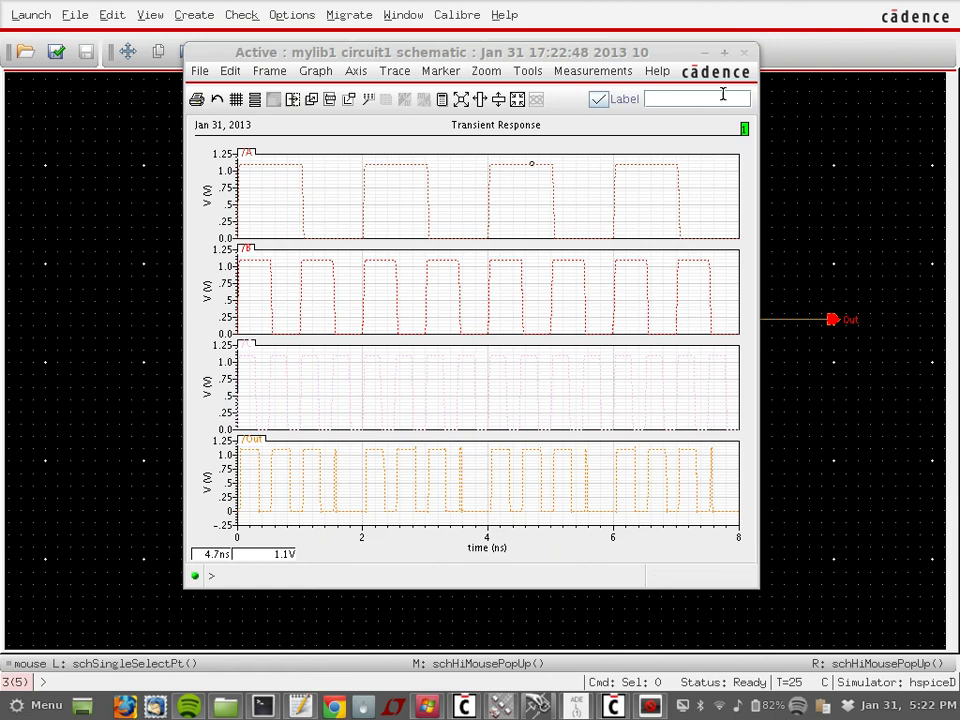
pyautogui.click(743, 58)
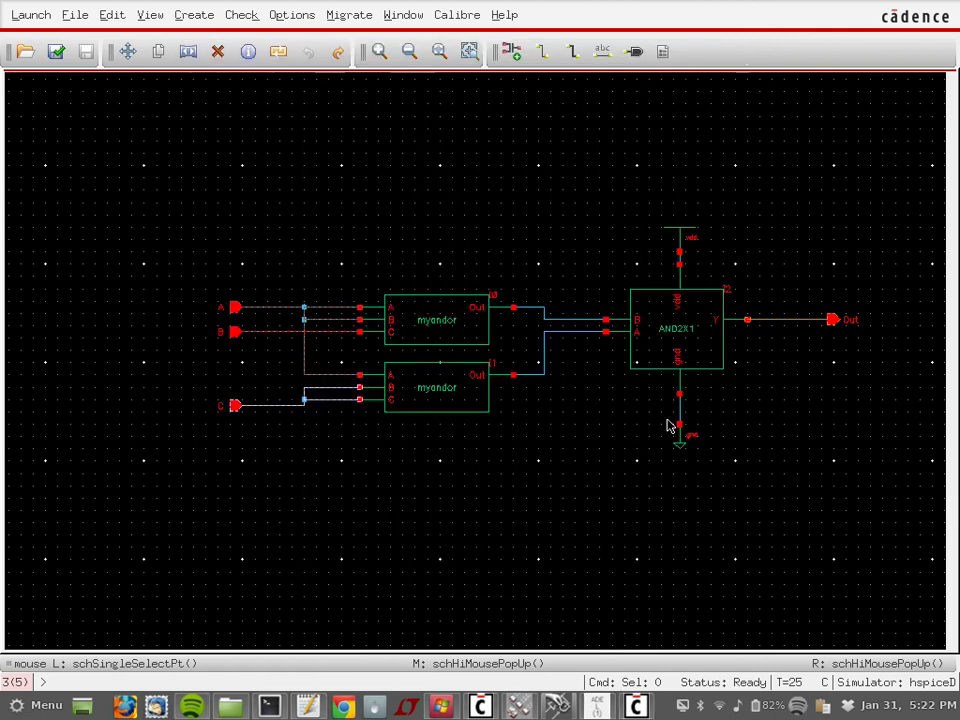
pyautogui.click(637, 707)
pyautogui.click(598, 707)
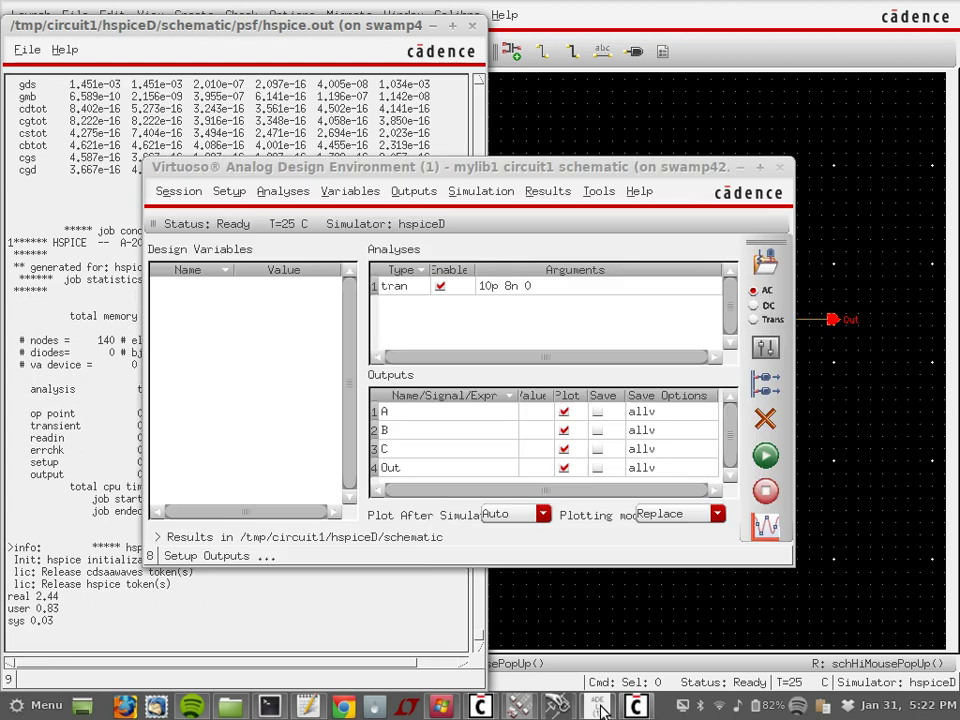
# Step: Open the Results Browser to look at the psf results, then close it
pyautogui.click(483, 192)
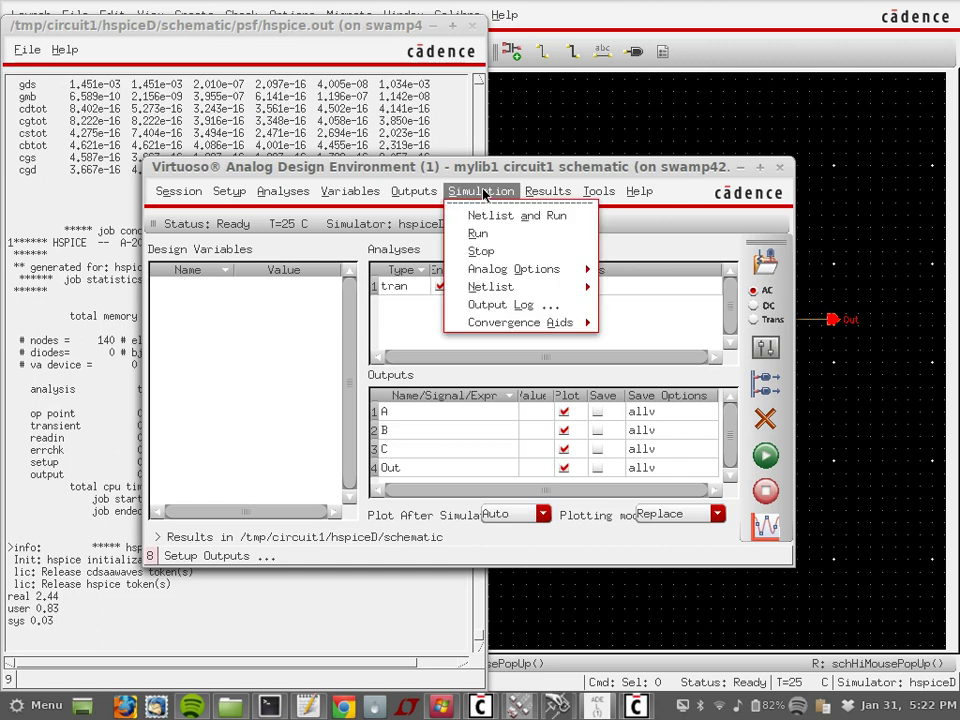
pyautogui.moveTo(551, 197)
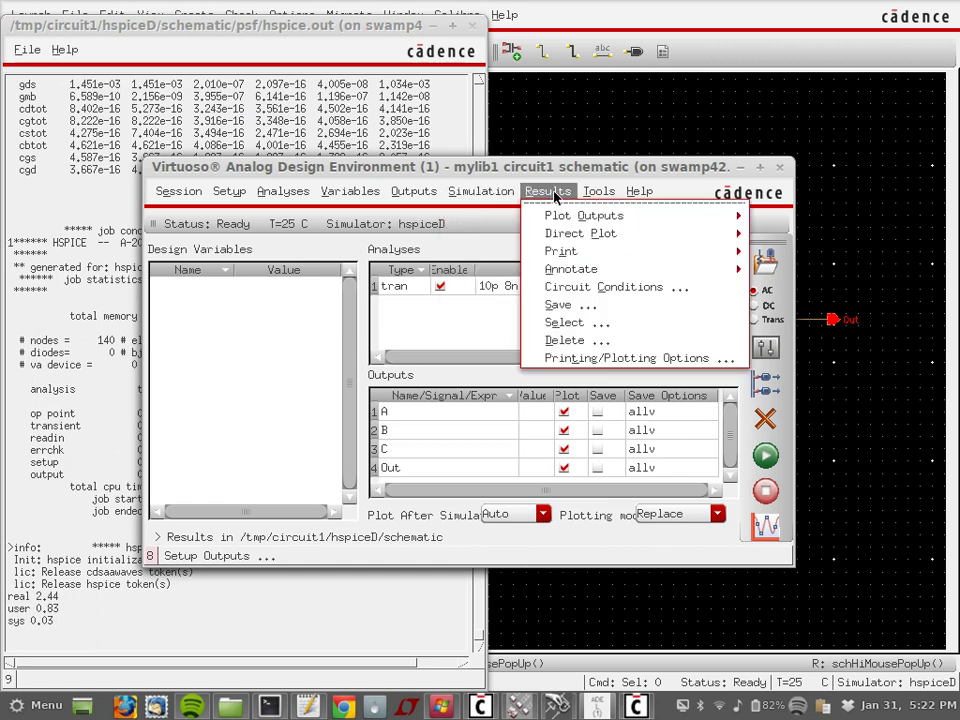
pyautogui.moveTo(603, 203)
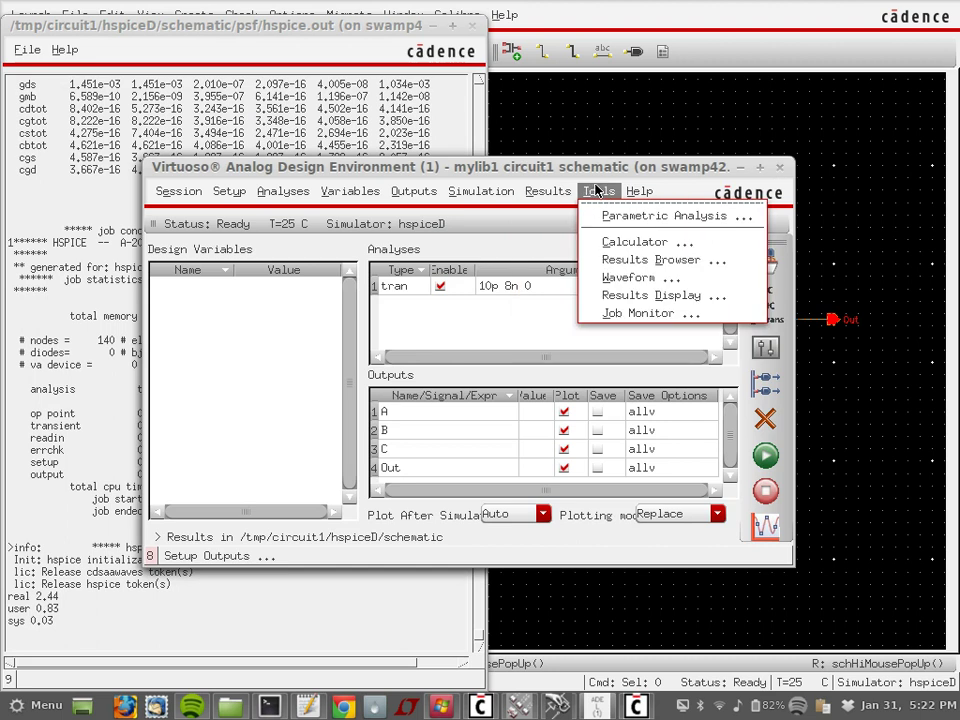
pyautogui.click(650, 259)
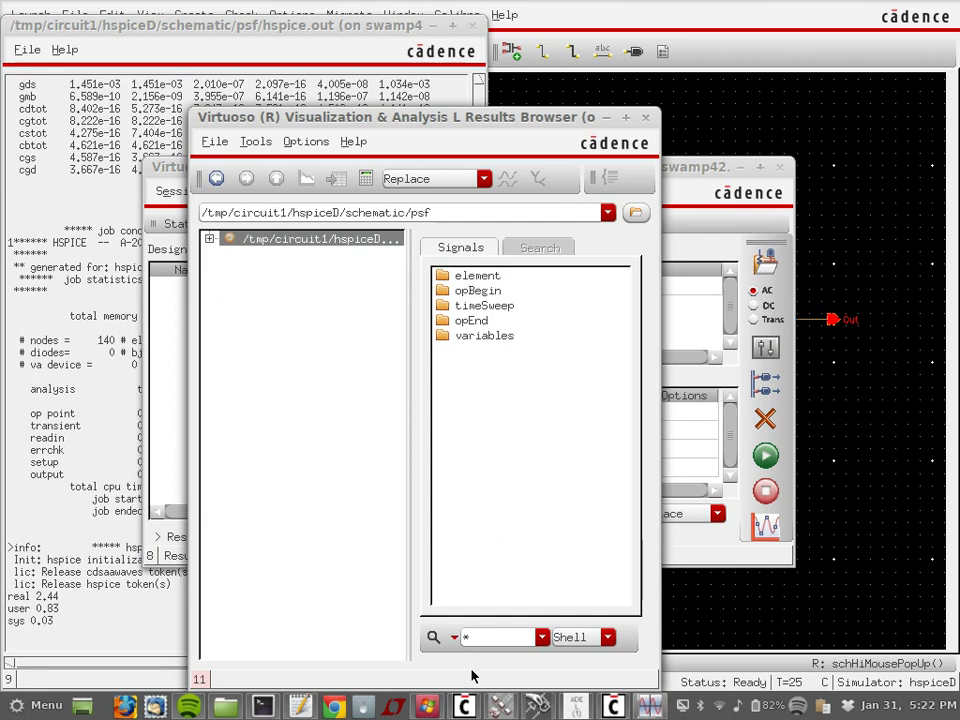
pyautogui.click(647, 119)
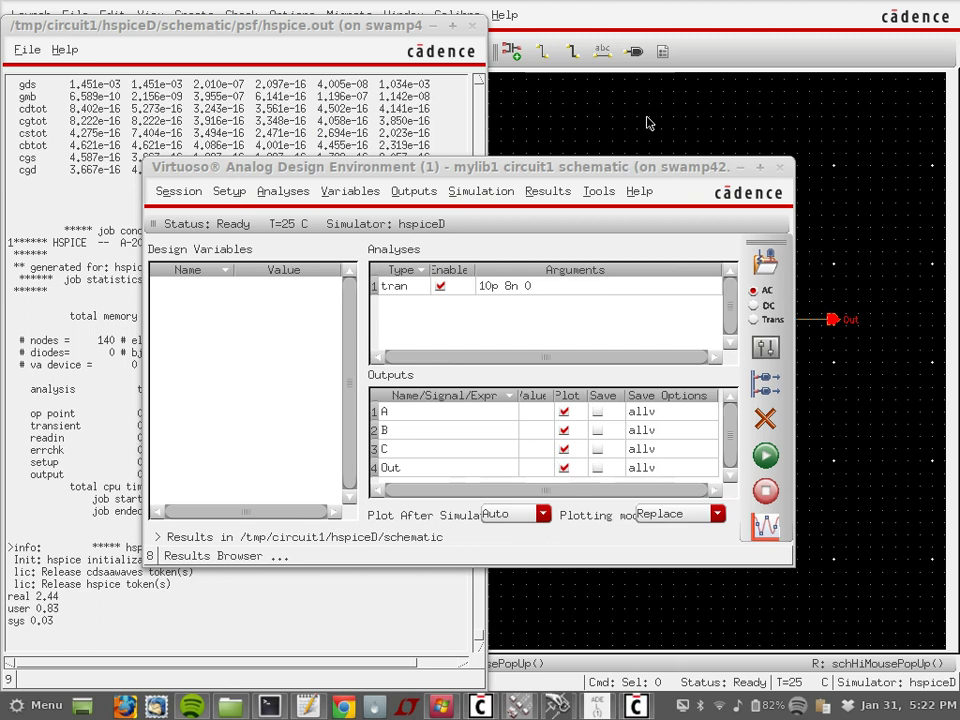
# Step: Check that hspiceD is still the simulator, cancel, and close the hspice.out window
pyautogui.click(229, 191)
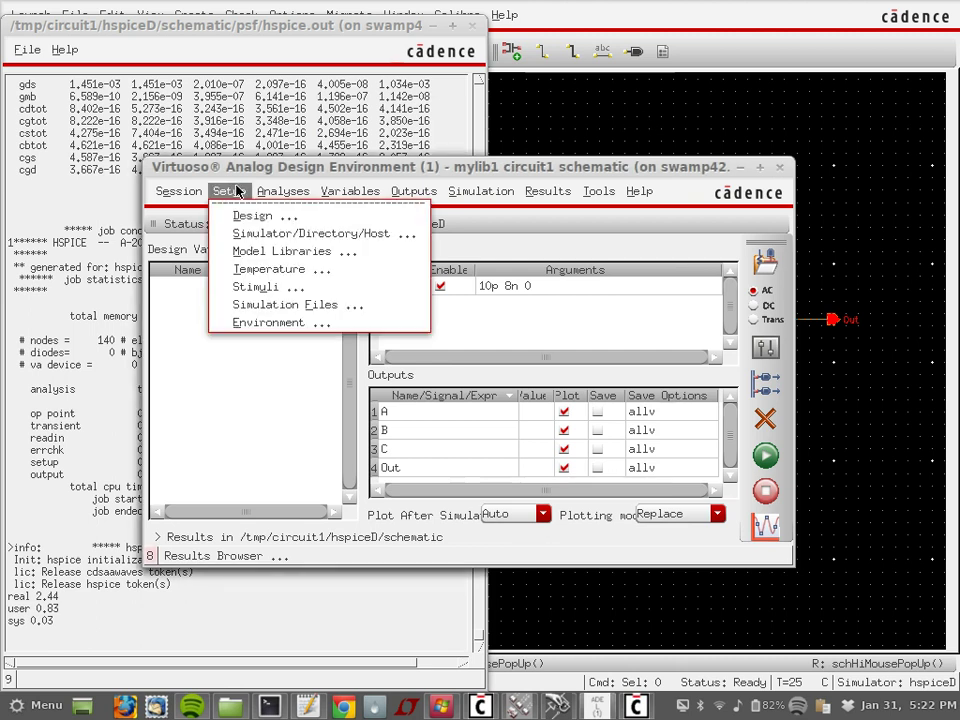
pyautogui.click(268, 233)
pyautogui.click(560, 55)
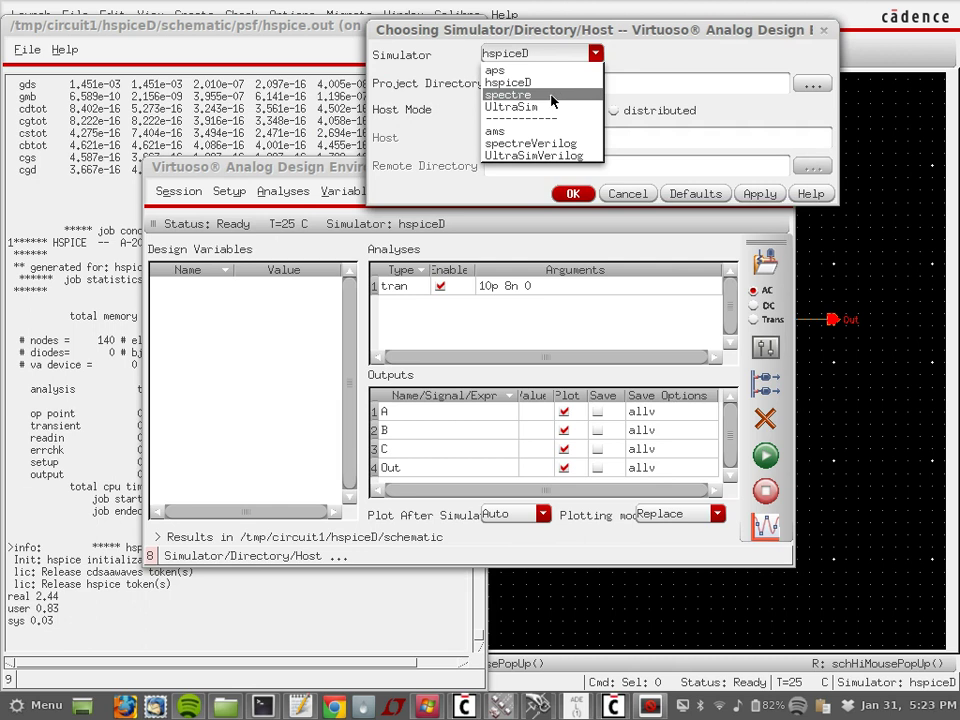
pyautogui.click(653, 37)
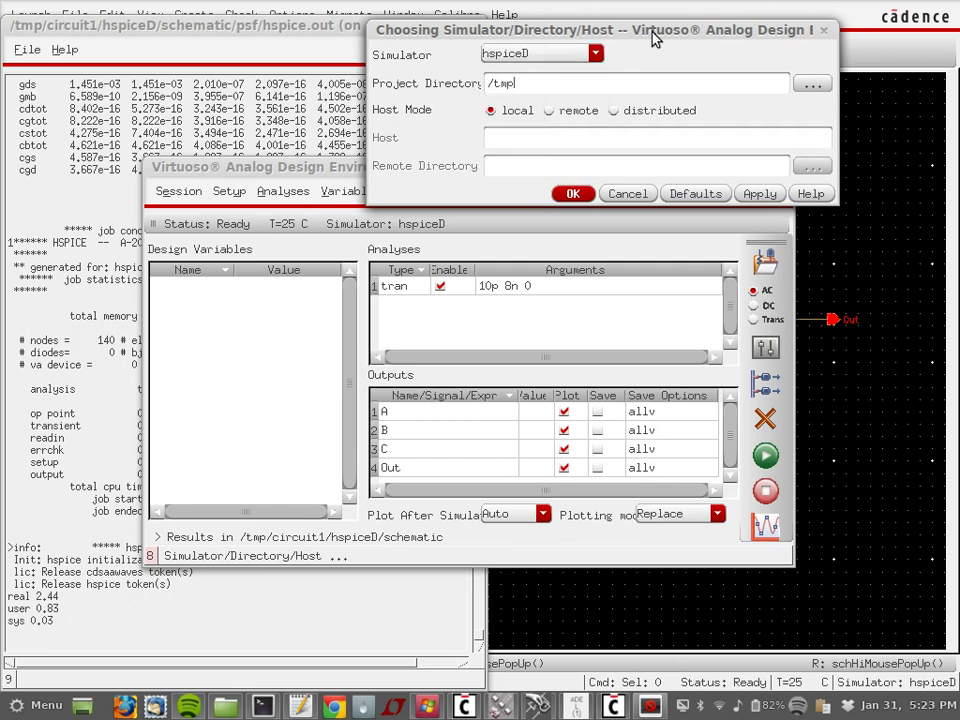
pyautogui.click(628, 193)
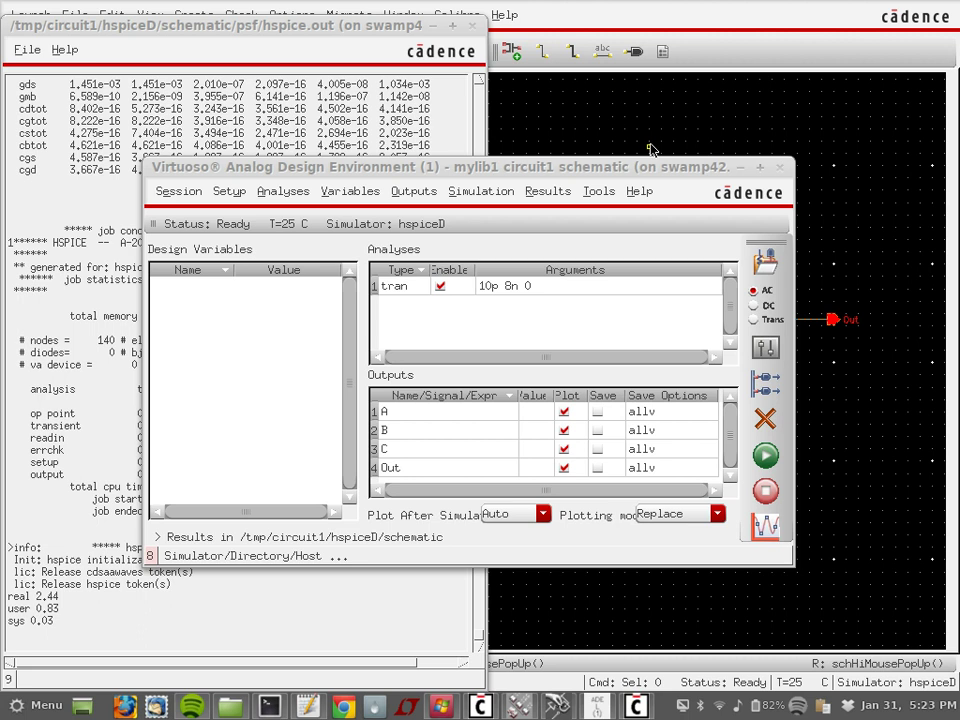
pyautogui.click(476, 27)
# Step: Open measure_power.sp in vi from the terminal
pyautogui.click(270, 703)
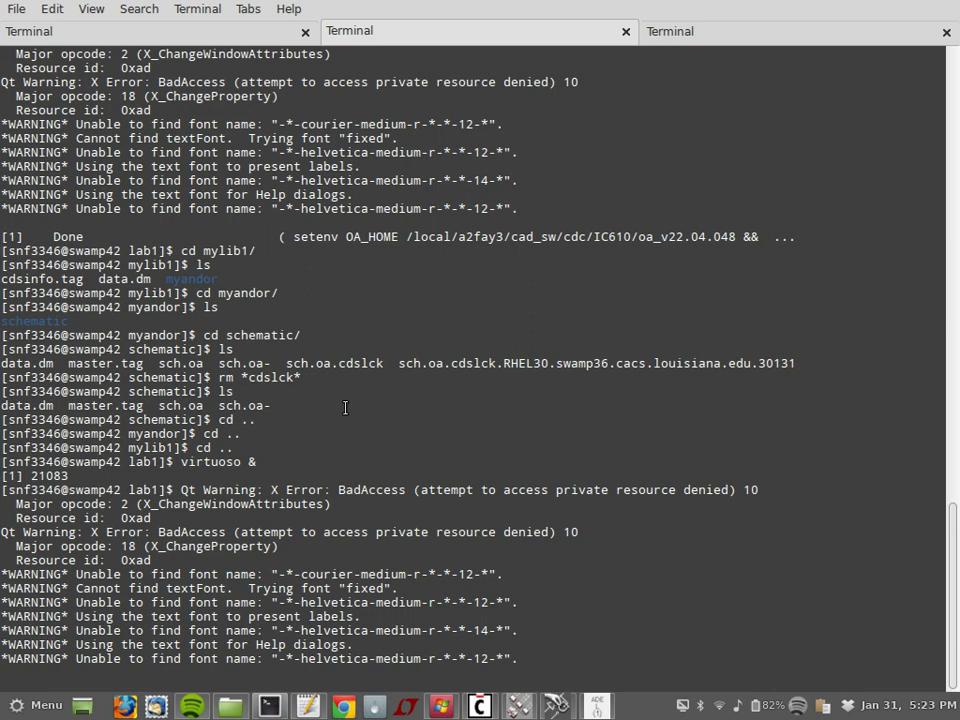
pyautogui.press('Return')
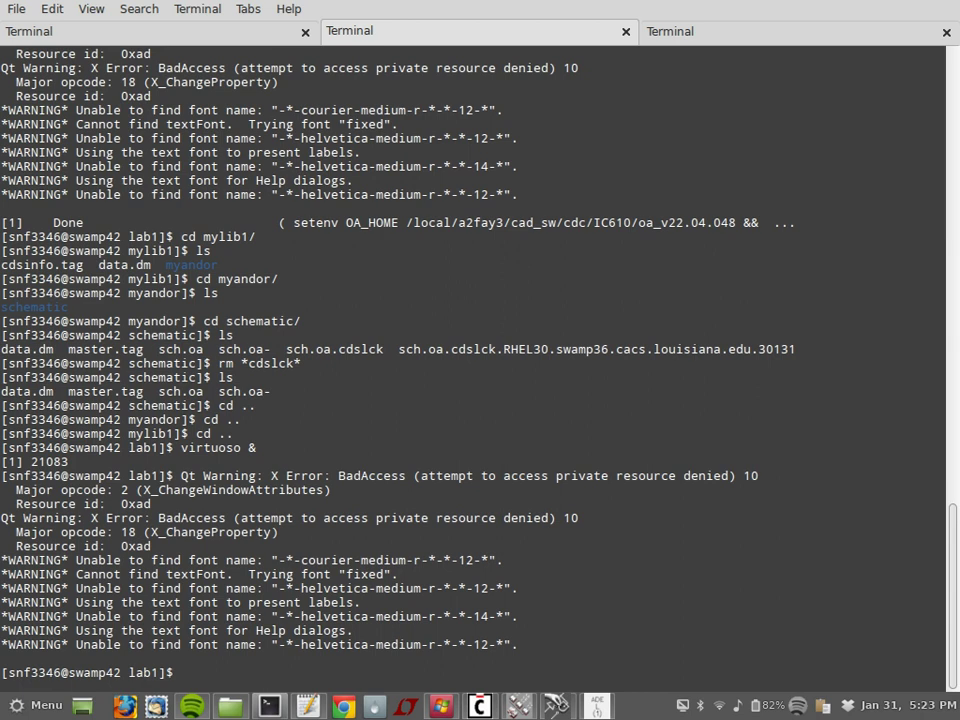
pyautogui.write('vi measure_power.sp')
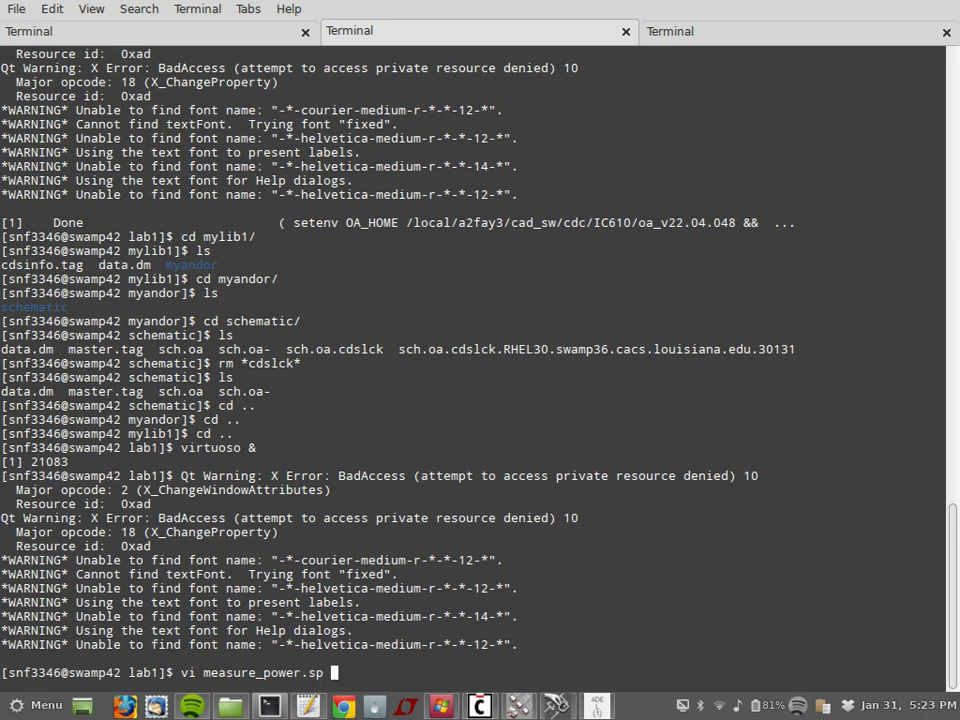
pyautogui.press('Return')
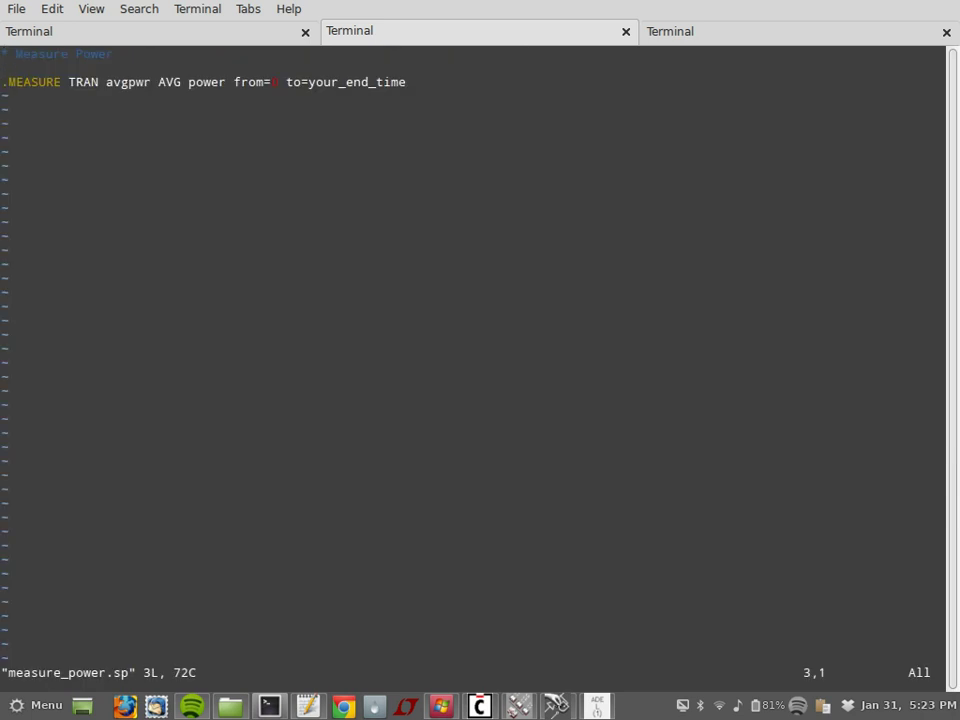
# Step: Replace the avgpwr .MEASURE end time with 10 and save the file with :wq
pyautogui.press('Up')
pyautogui.press('Down')
pyautogui.press('Right')
pyautogui.press('Right')
pyautogui.press('Right')
pyautogui.press('Right')
pyautogui.press('Right')
pyautogui.press('Right')
pyautogui.press('Right')
pyautogui.press('Right')
pyautogui.press('Right')
pyautogui.press('Right')
pyautogui.press('Right')
pyautogui.press('Right')
pyautogui.press('Right')
pyautogui.press('Right')
pyautogui.press('Right')
pyautogui.press('Right')
pyautogui.press('Right')
pyautogui.press('Right')
pyautogui.press('Right')
pyautogui.press('Right')
pyautogui.press('Right')
pyautogui.press('Right')
pyautogui.press('Right')
pyautogui.press('Right')
pyautogui.press('Right')
pyautogui.press('Right')
pyautogui.press('Right')
pyautogui.press('Right')
pyautogui.press('Right')
pyautogui.press('Right')
pyautogui.press('Right')
pyautogui.press('Right')
pyautogui.press('Right')
pyautogui.press('Right')
pyautogui.press('Right')
pyautogui.press('Right')
pyautogui.press('Right')
pyautogui.press('Right')
pyautogui.press('Right')
pyautogui.press('Right')
pyautogui.write('Da')
pyautogui.write('1')
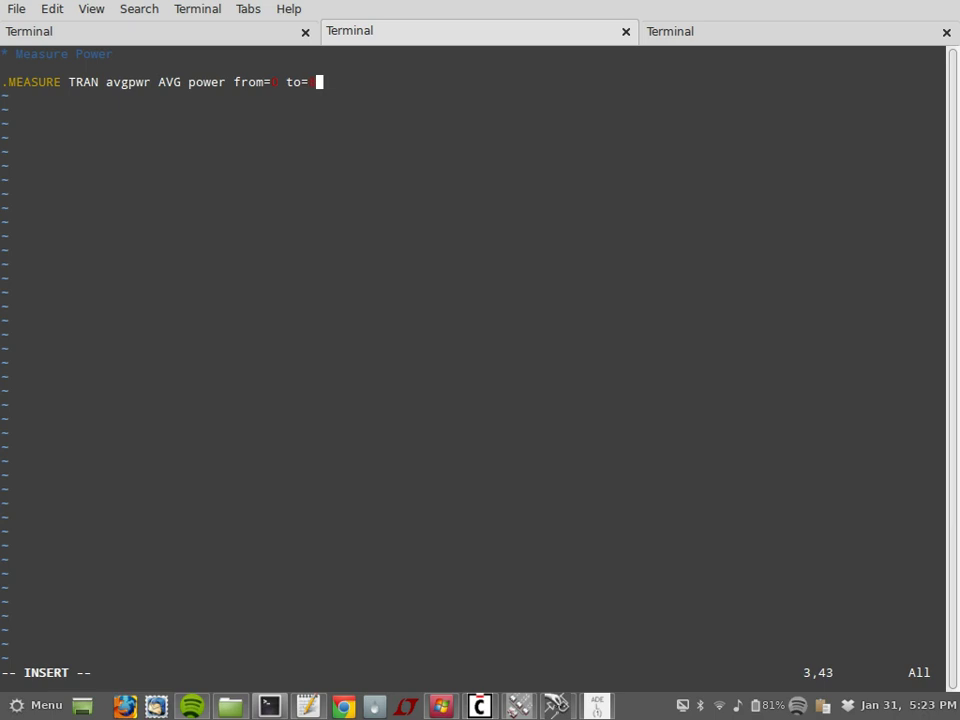
pyautogui.press('BackSpace')
pyautogui.write('0n')
pyautogui.press('Escape')
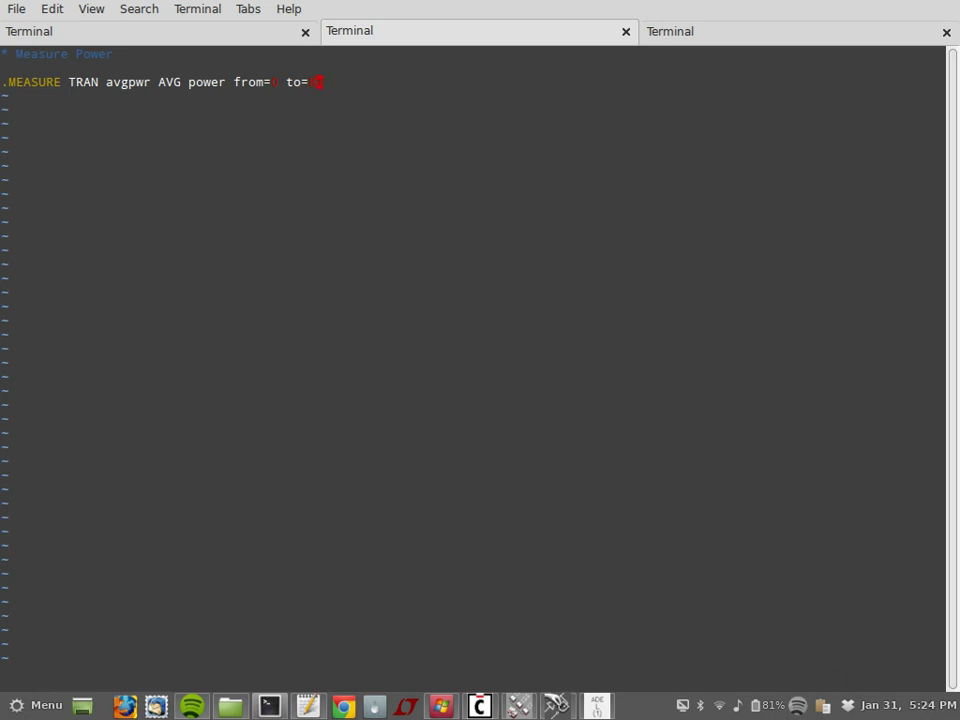
pyautogui.write(':wq')
pyautogui.press('Return')
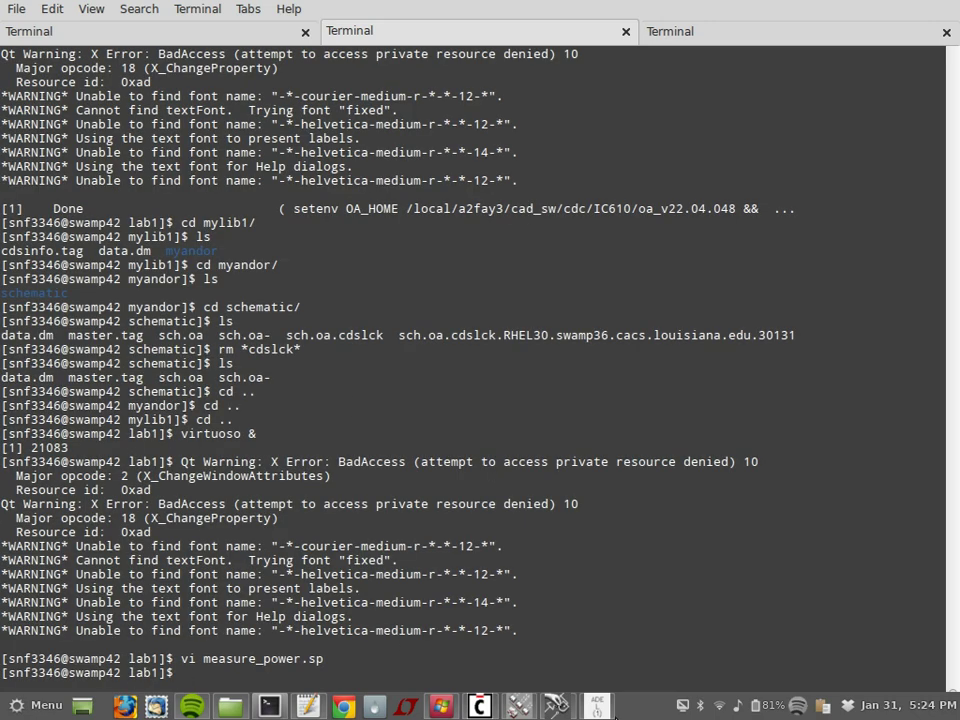
# Step: Add measure_power.sp from the lab1 folder as a stimulus file in the hspiceD Simulation Files setup
pyautogui.click(595, 706)
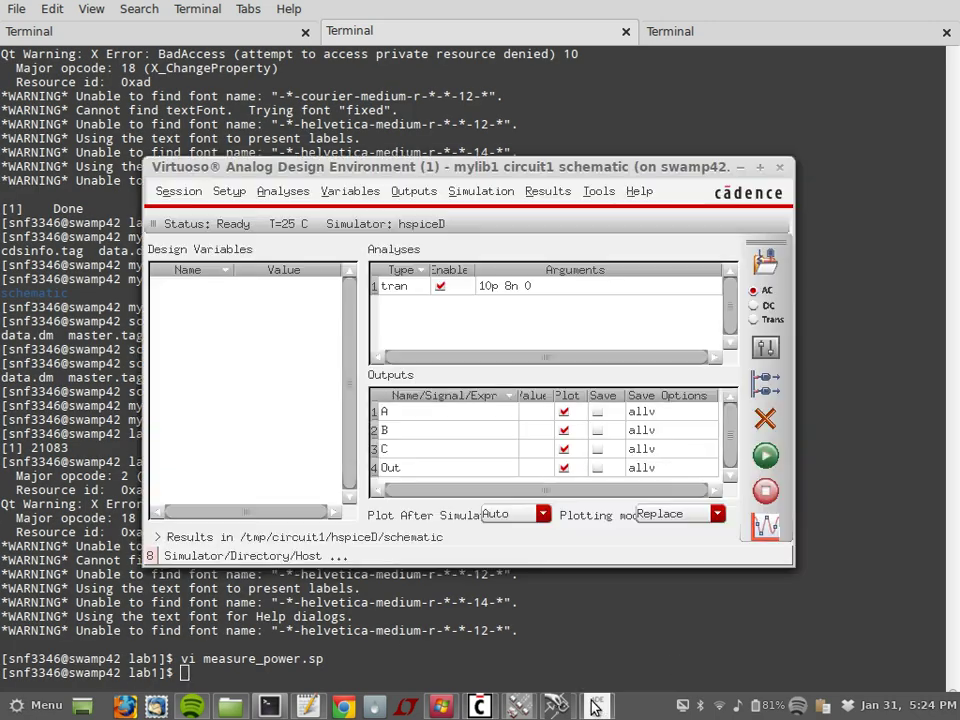
pyautogui.click(229, 191)
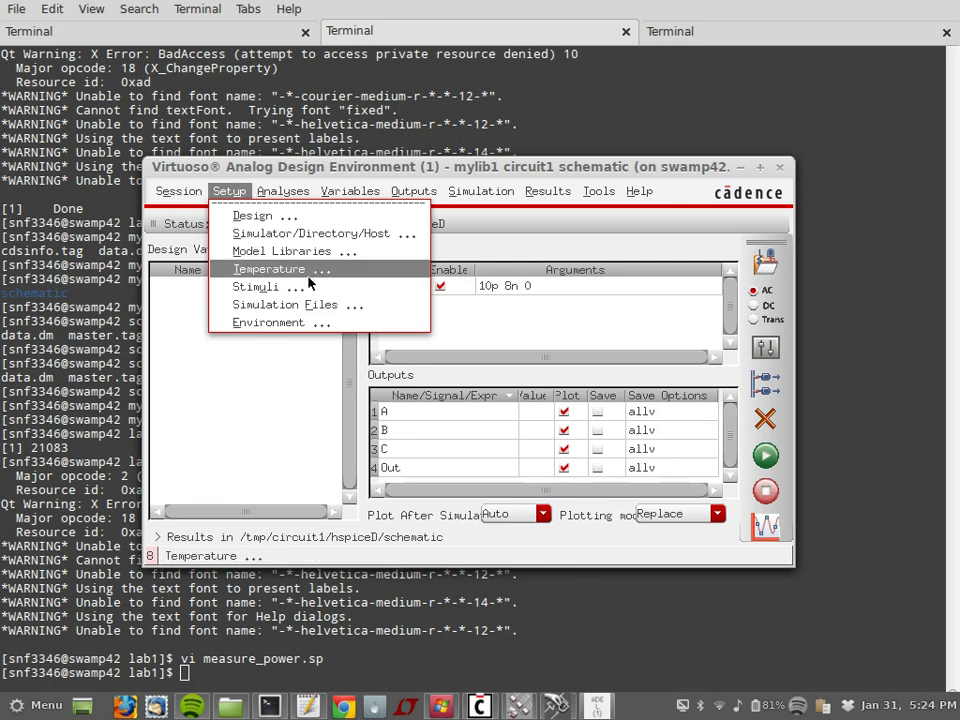
pyautogui.click(396, 306)
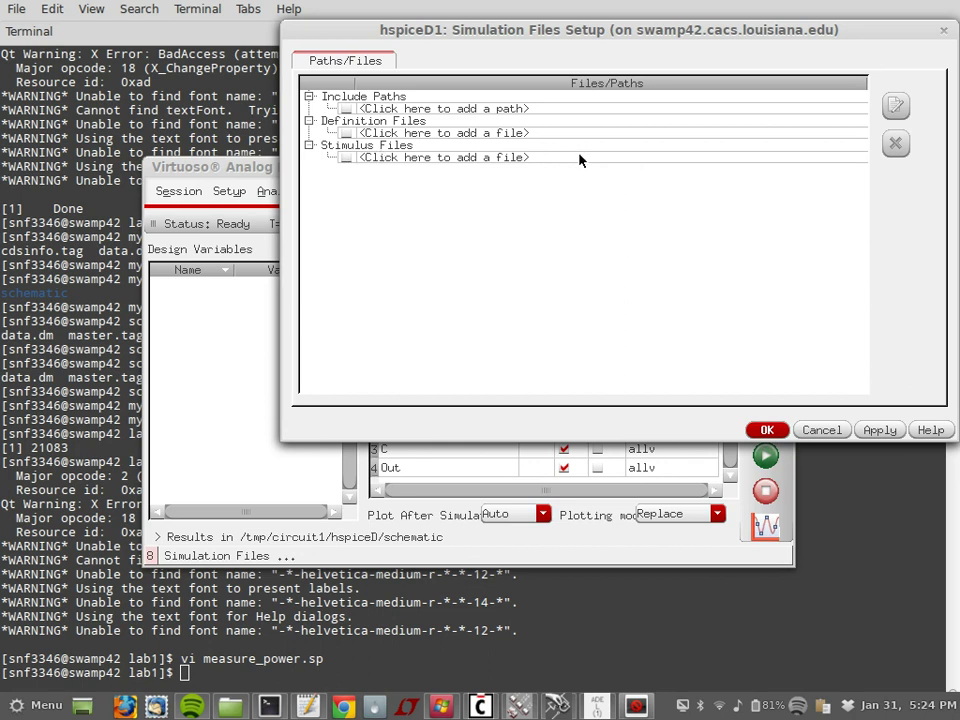
pyautogui.click(820, 160)
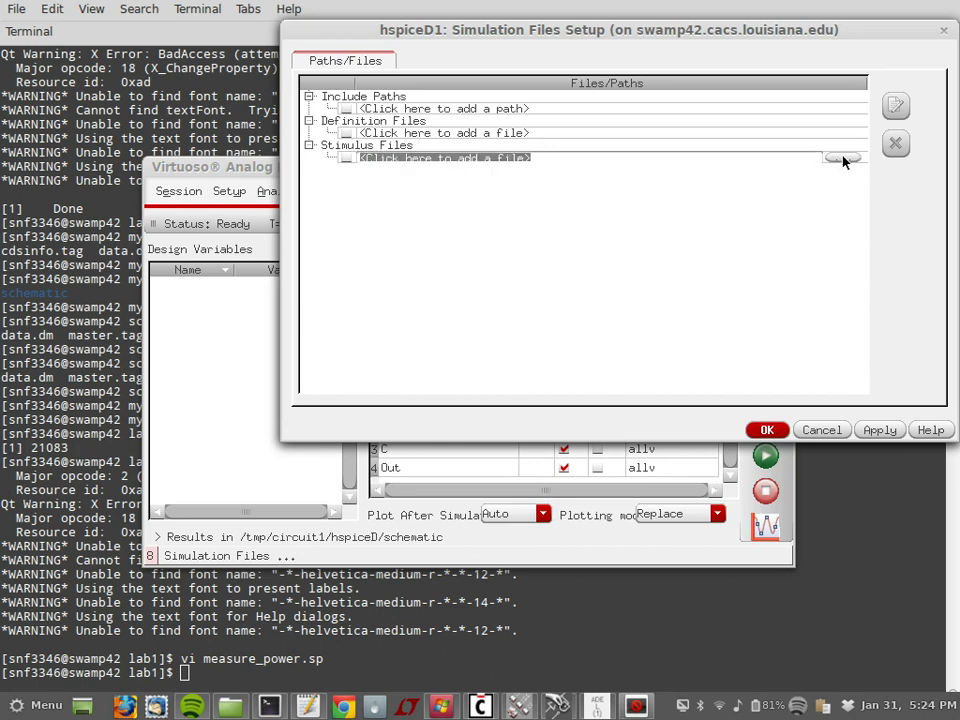
pyautogui.click(844, 156)
pyautogui.click(535, 186)
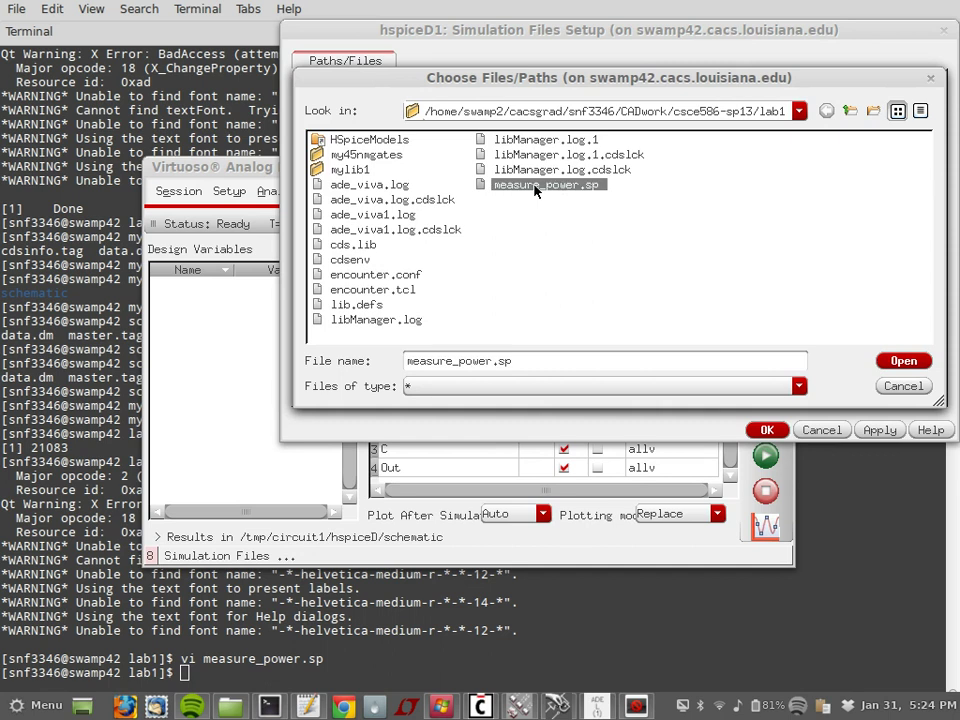
pyautogui.click(897, 370)
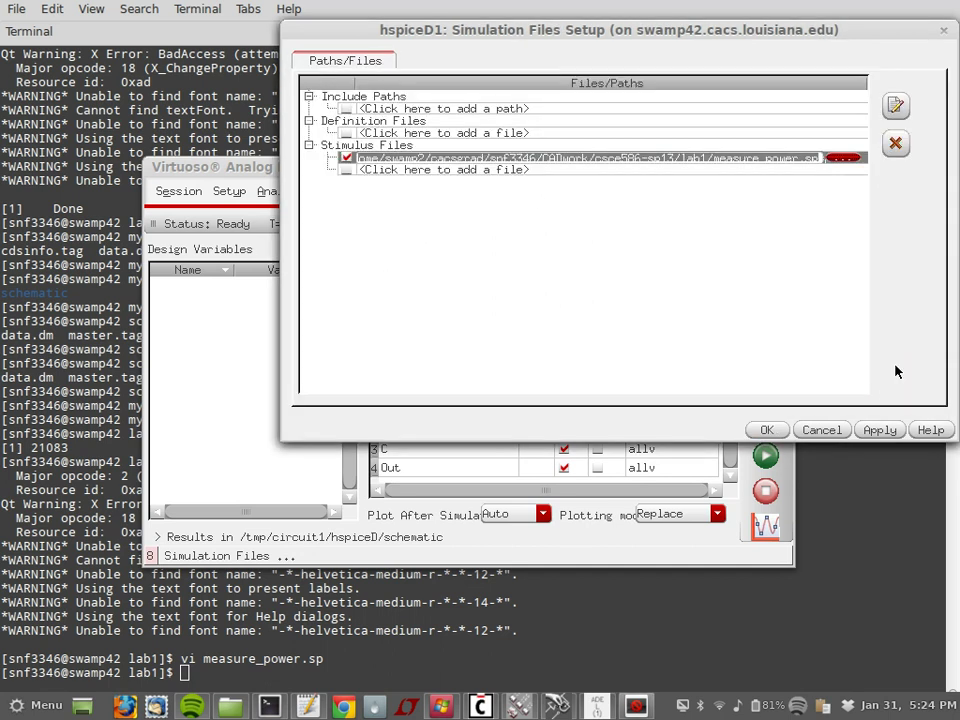
pyautogui.click(773, 436)
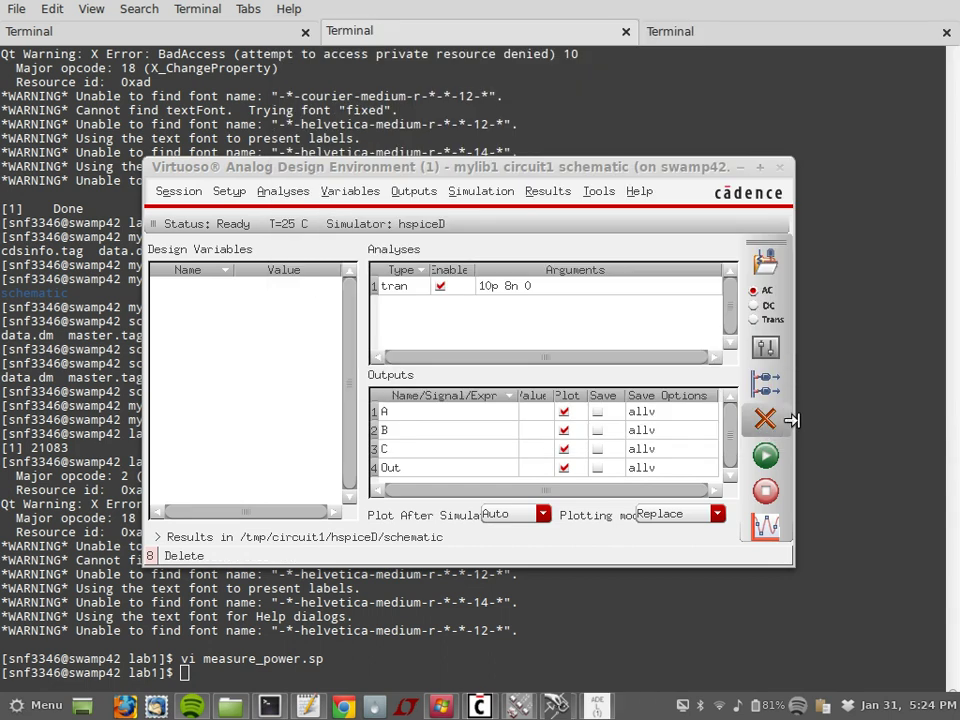
pyautogui.click(768, 457)
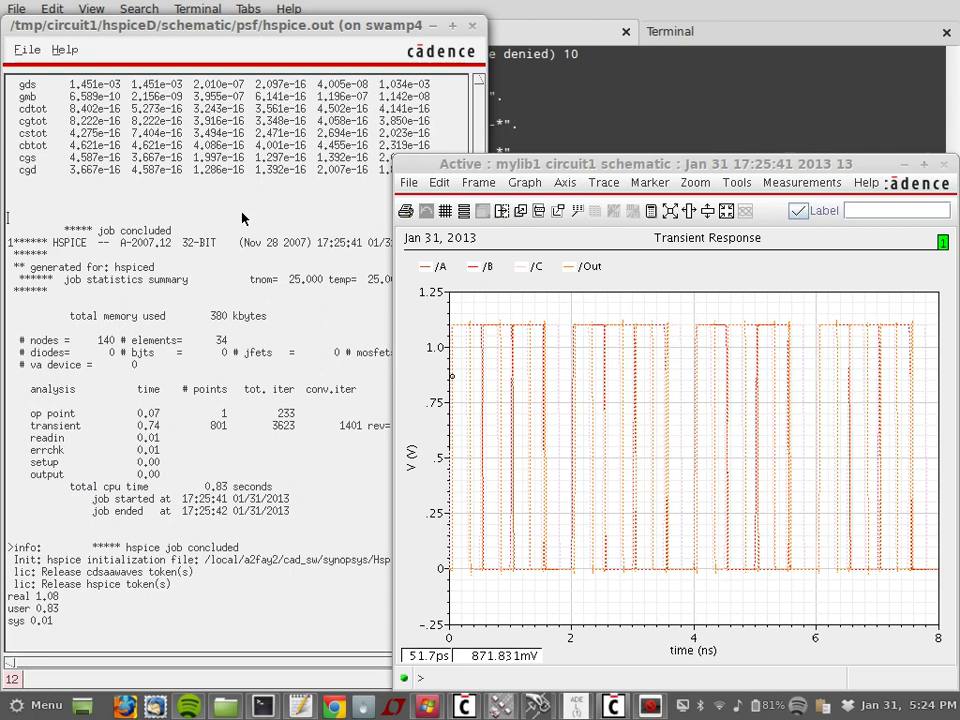
pyautogui.click(291, 25)
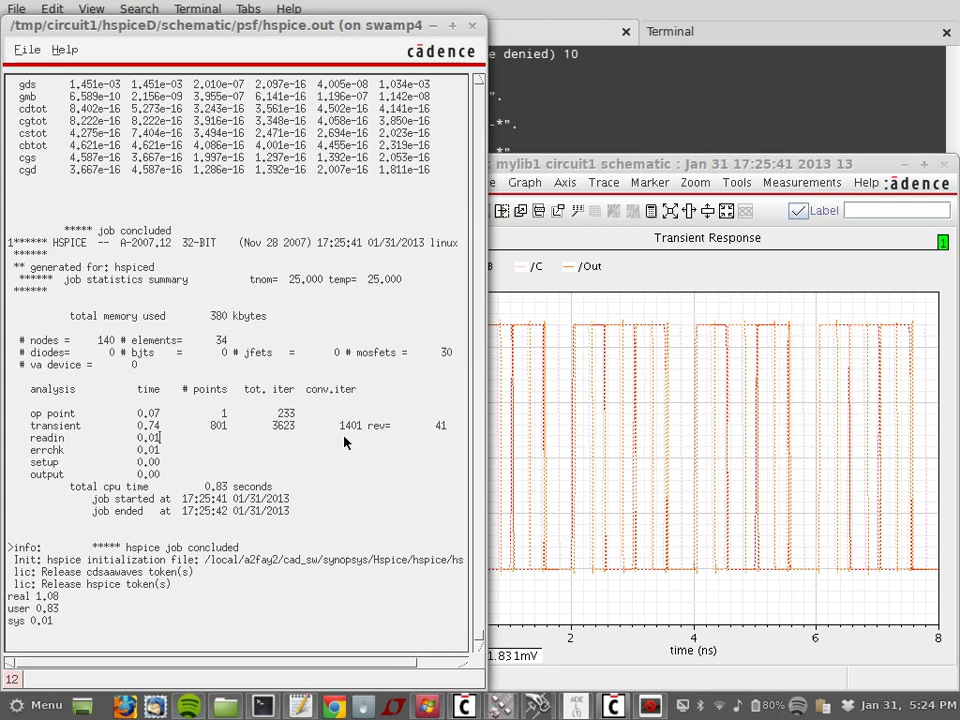
pyautogui.scroll(6, 344, 441)
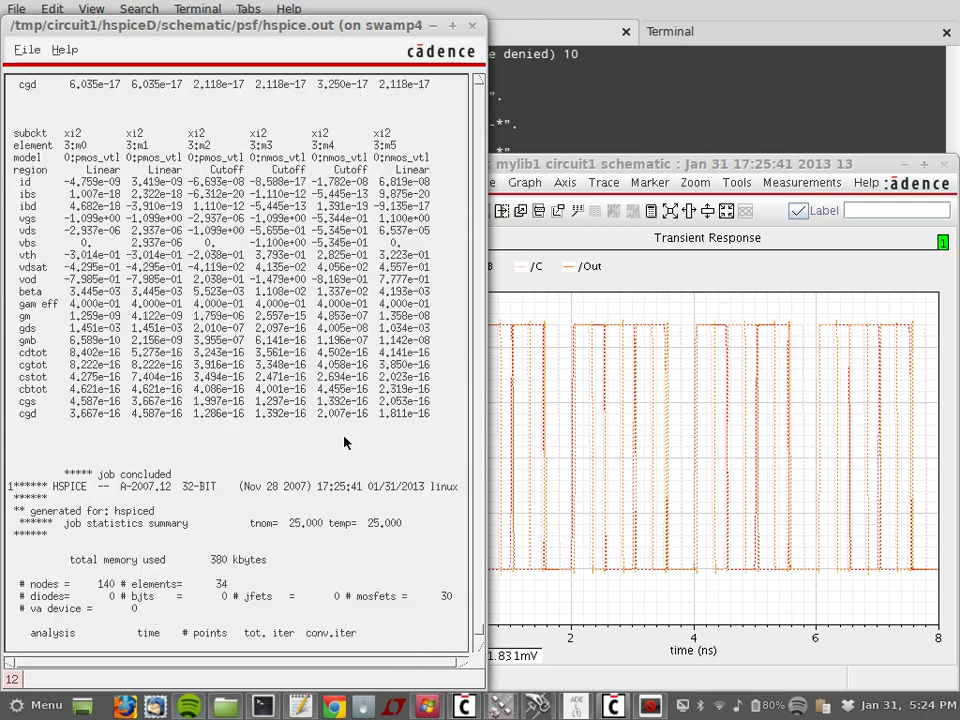
pyautogui.scroll(15, 344, 441)
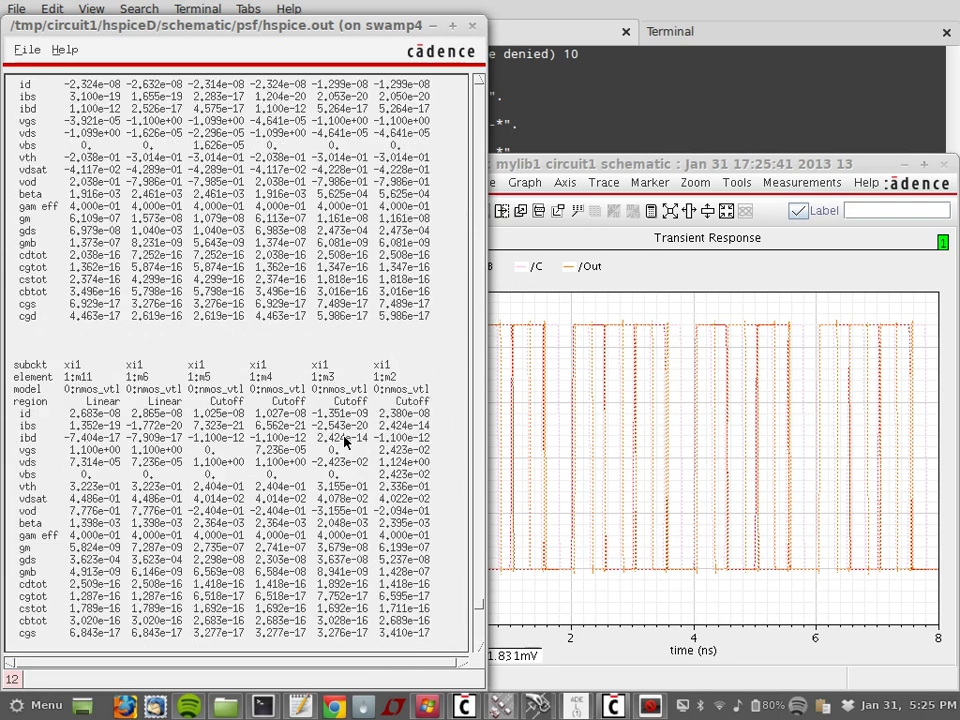
pyautogui.scroll(4, 344, 441)
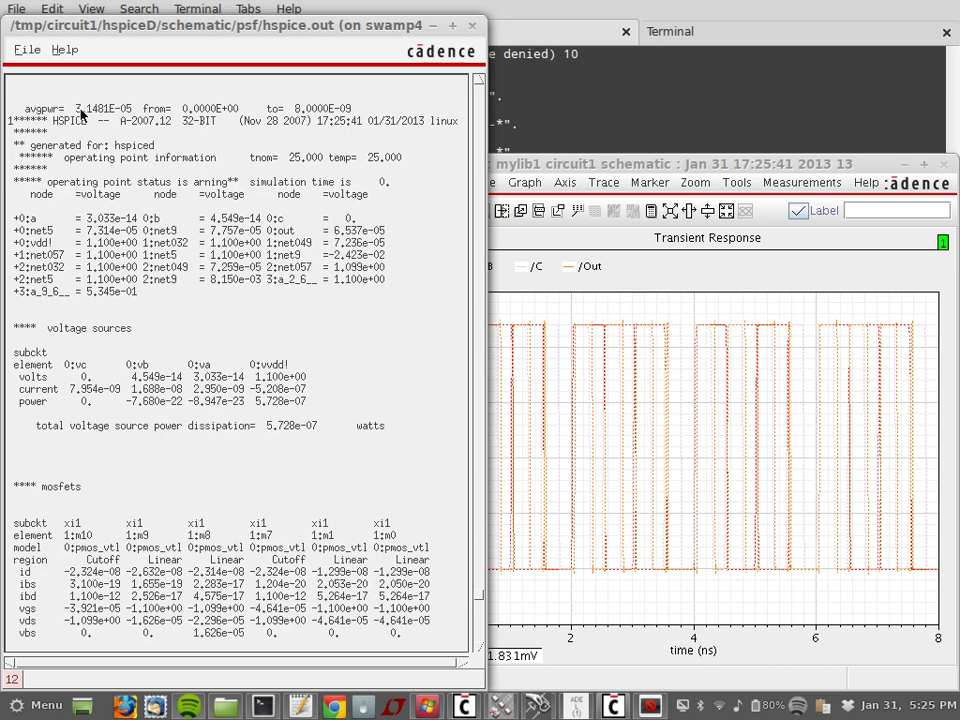
pyautogui.moveTo(77, 114); pyautogui.dragTo(258, 110)
pyautogui.tripleClick(258, 110)
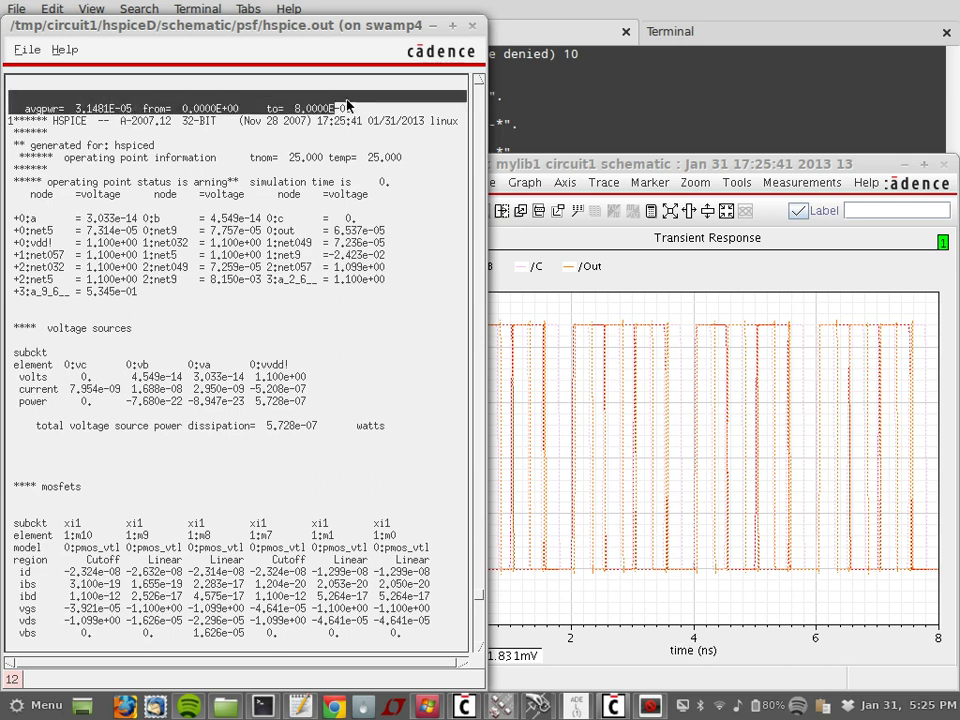
pyautogui.doubleClick(130, 109)
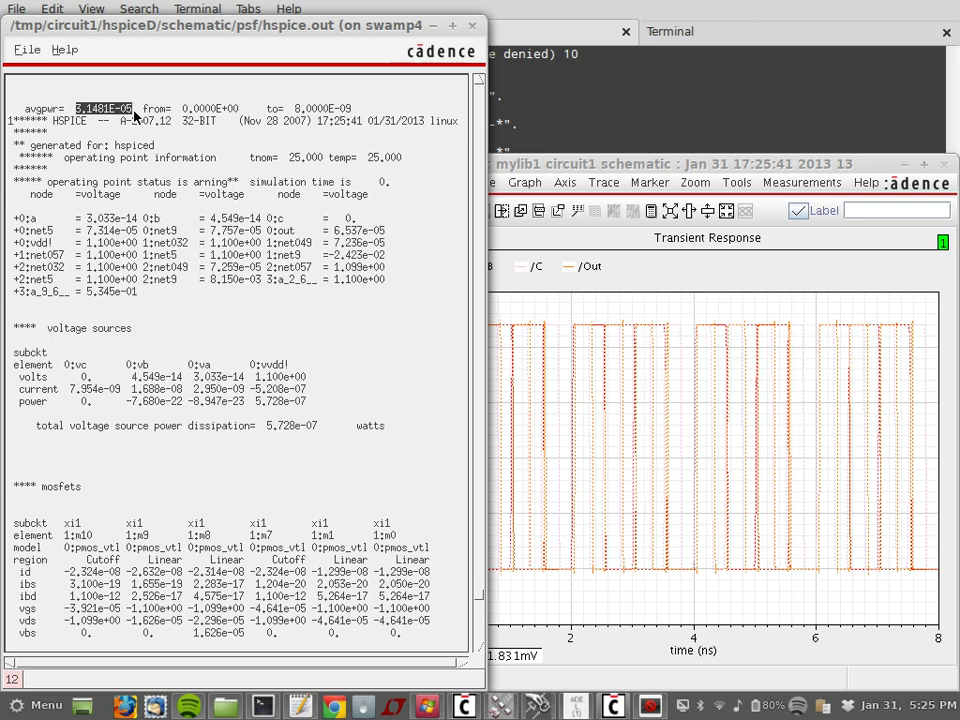
pyautogui.moveTo(134, 115)
pyautogui.mouseDown()
pyautogui.moveTo(153, 116)
pyautogui.moveTo(131, 116)
pyautogui.mouseUp()
pyautogui.moveTo(140, 429); pyautogui.dragTo(156, 433)
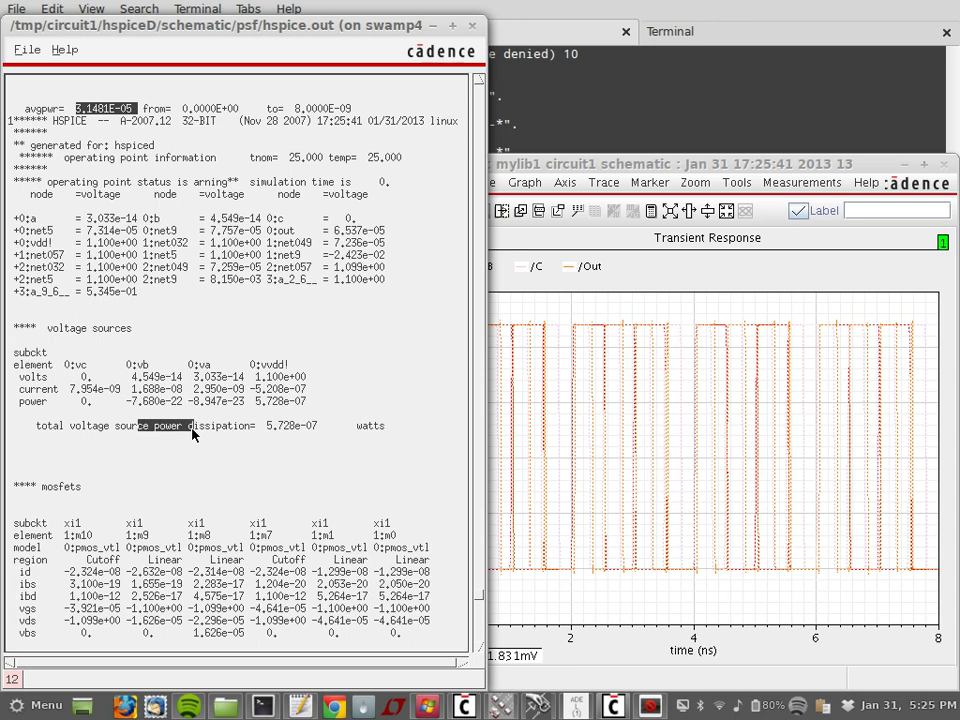
pyautogui.moveTo(215, 432); pyautogui.dragTo(227, 432)
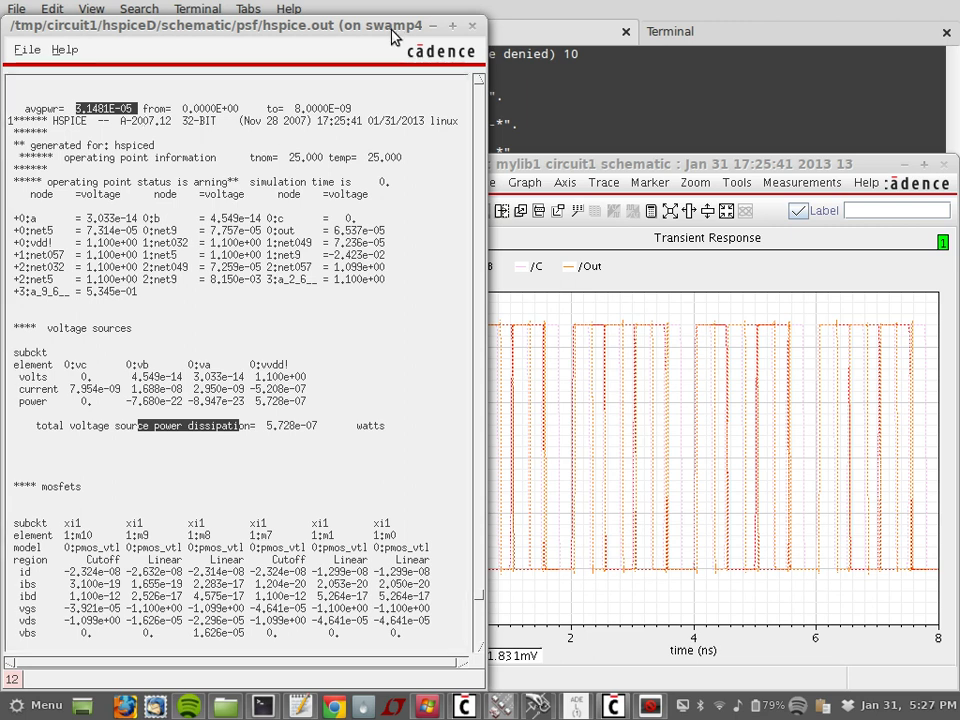
# Step: Close the hspice.out listing and switch input C's stimulus from pulse to a 0 V DC source
pyautogui.click(472, 25)
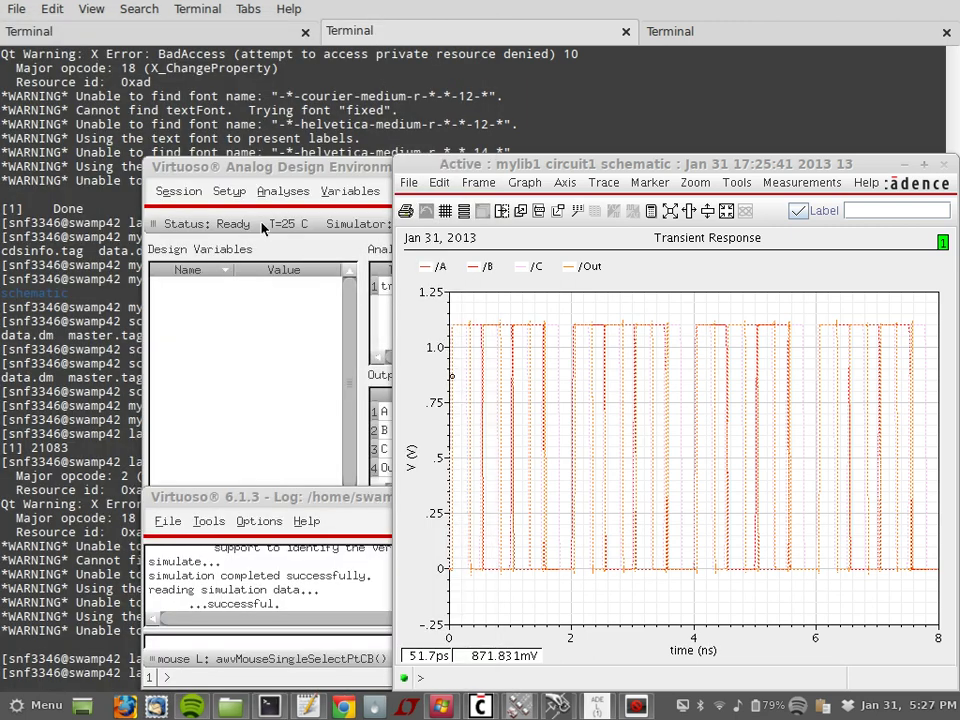
pyautogui.click(228, 191)
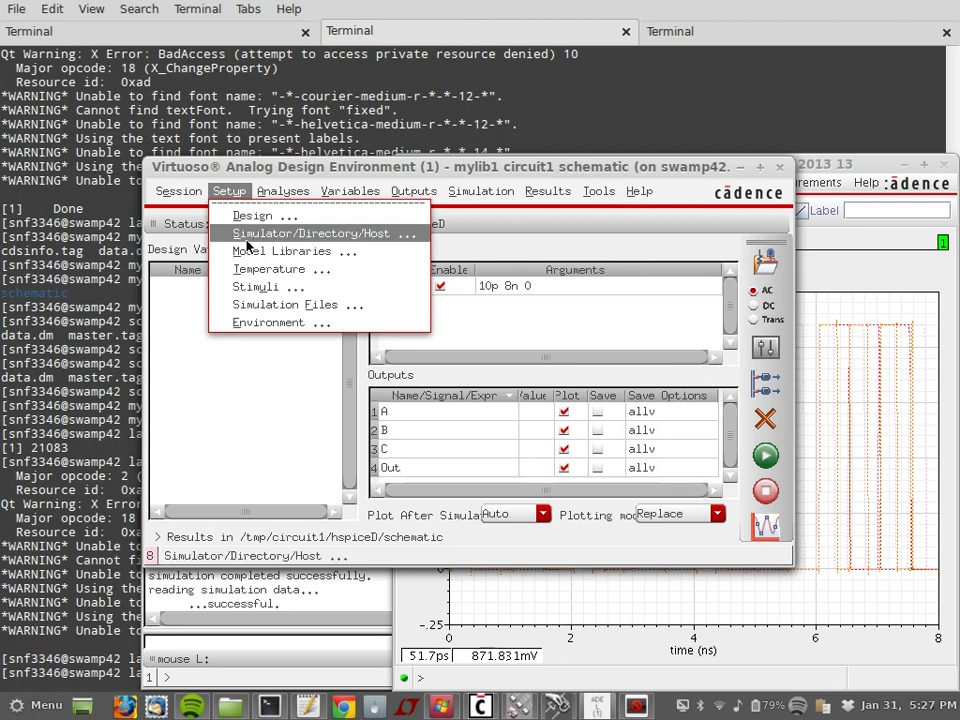
pyautogui.click(264, 287)
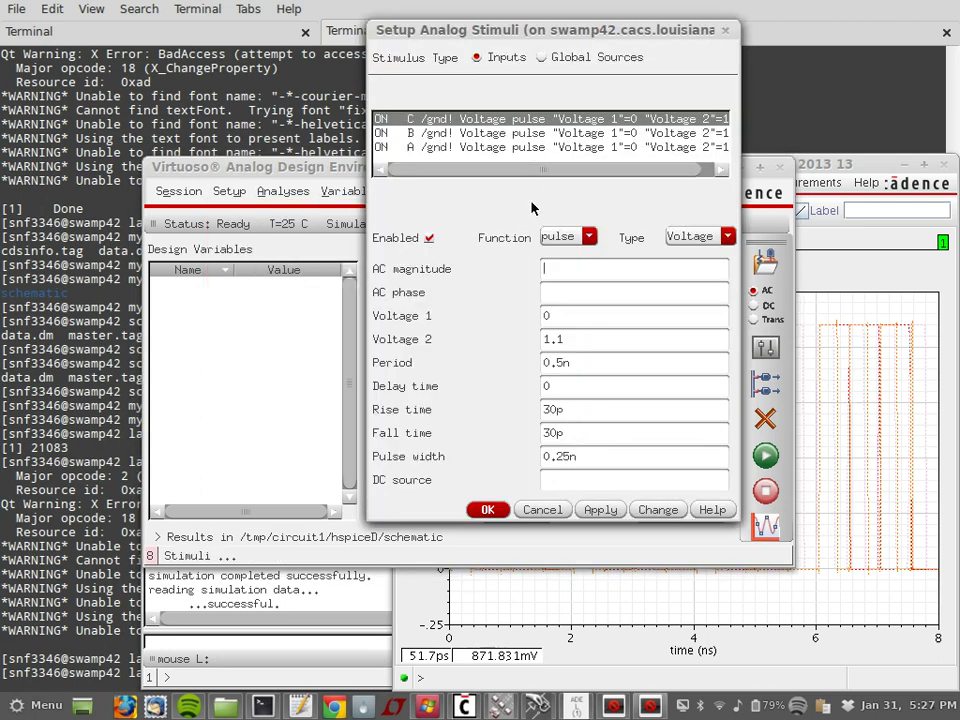
pyautogui.click(562, 238)
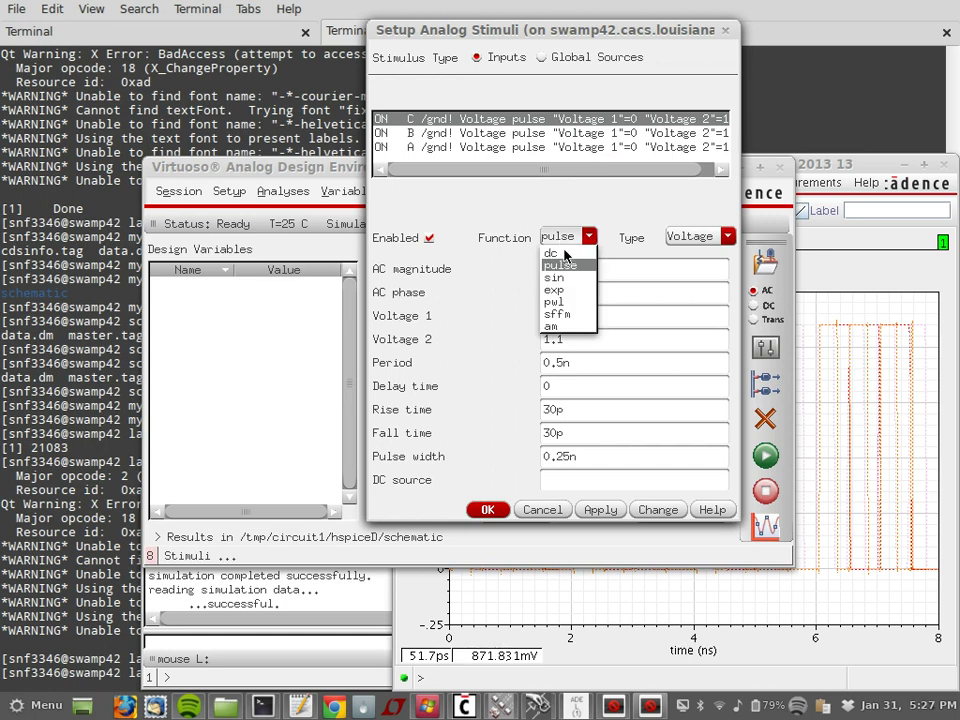
pyautogui.click(553, 253)
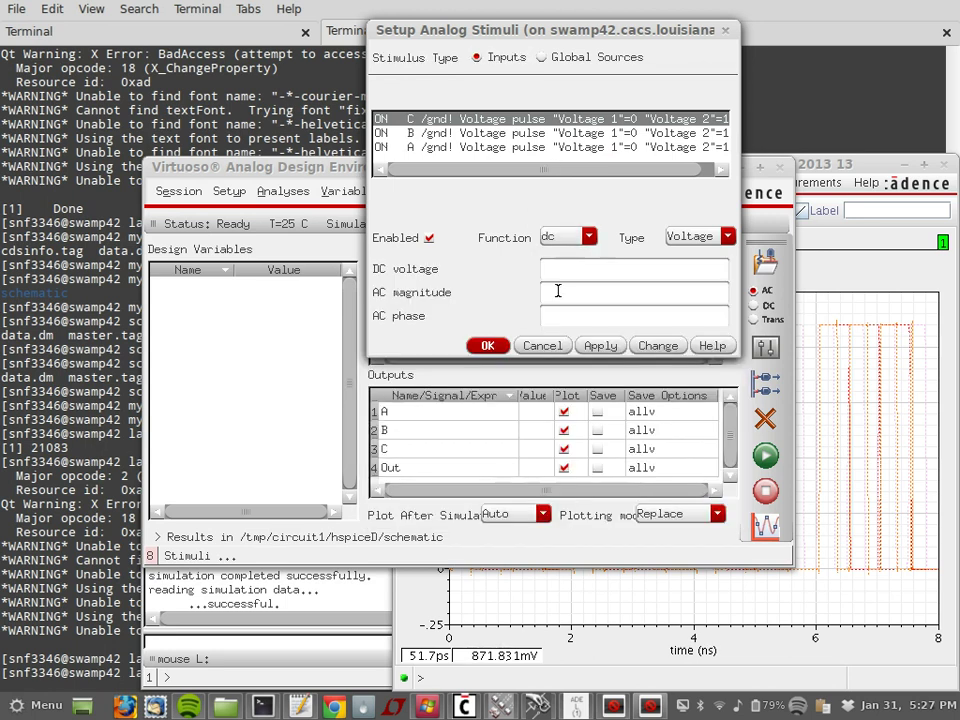
pyautogui.click(563, 269)
pyautogui.write('0')
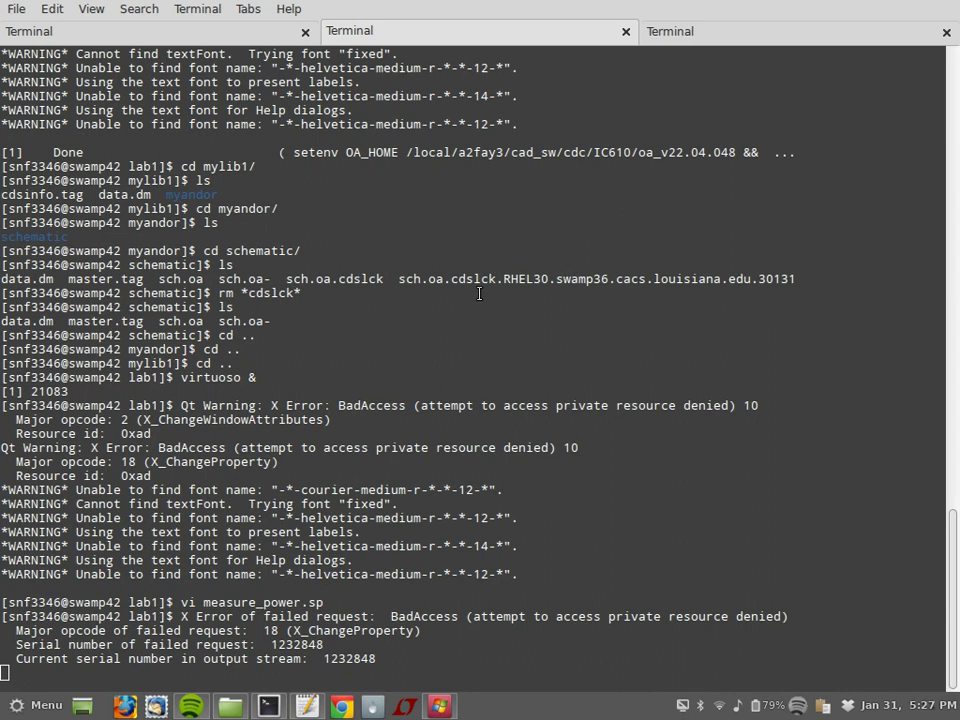
# Step: Clear the shell prompt and exit the remote session on swamp42
pyautogui.press('Return')
pyautogui.press('Return')
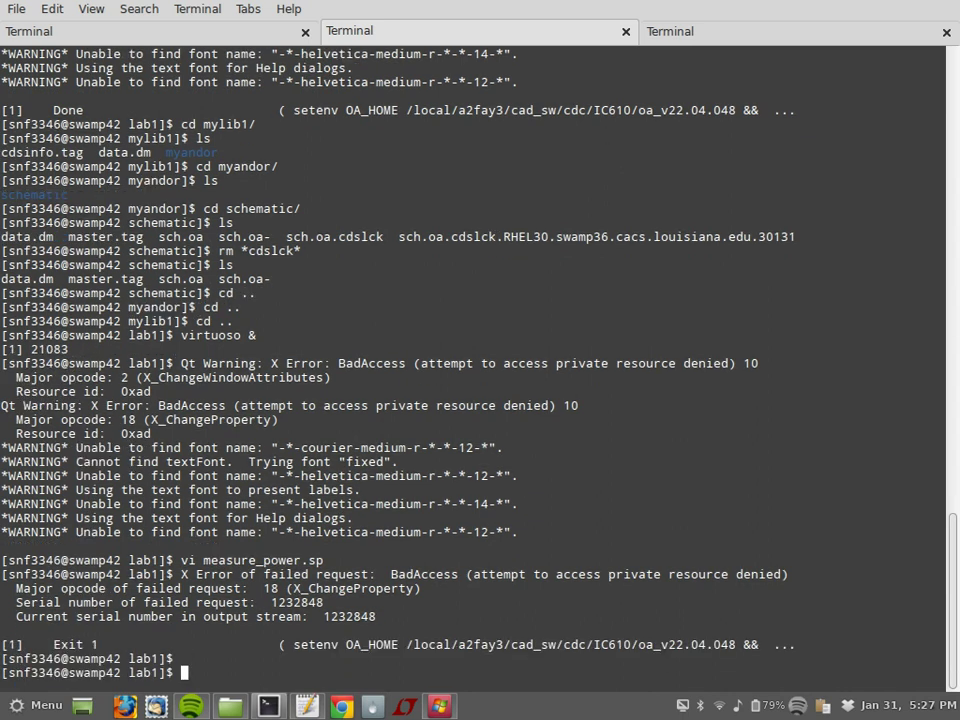
pyautogui.press('Up')
pyautogui.press('Up')
pyautogui.press('Up')
pyautogui.press('Down')
pyautogui.press('Return')
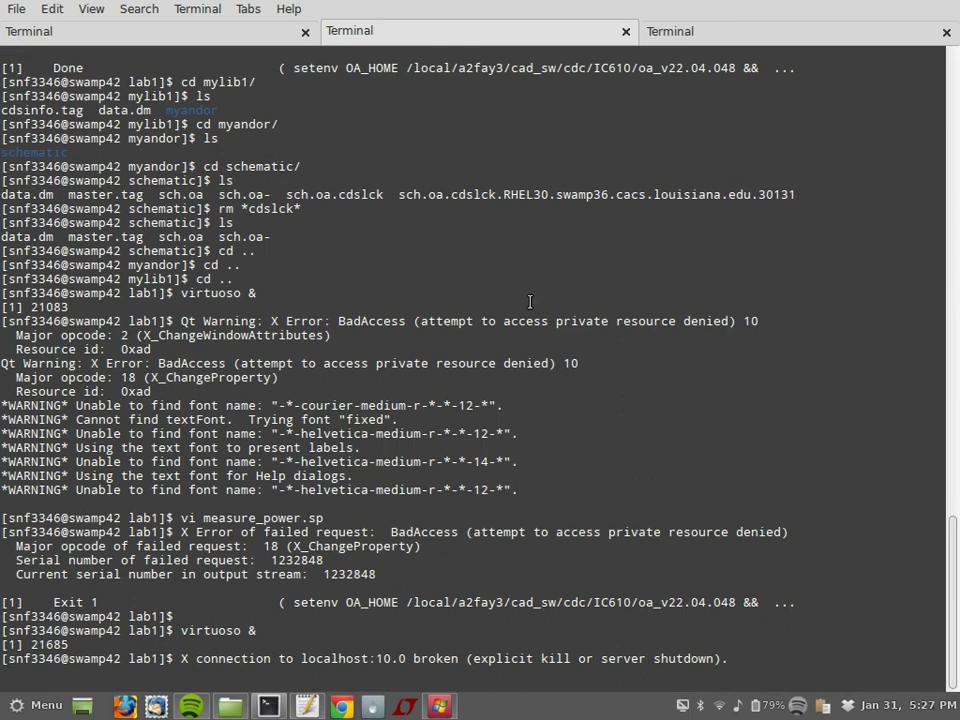
pyautogui.press('Return')
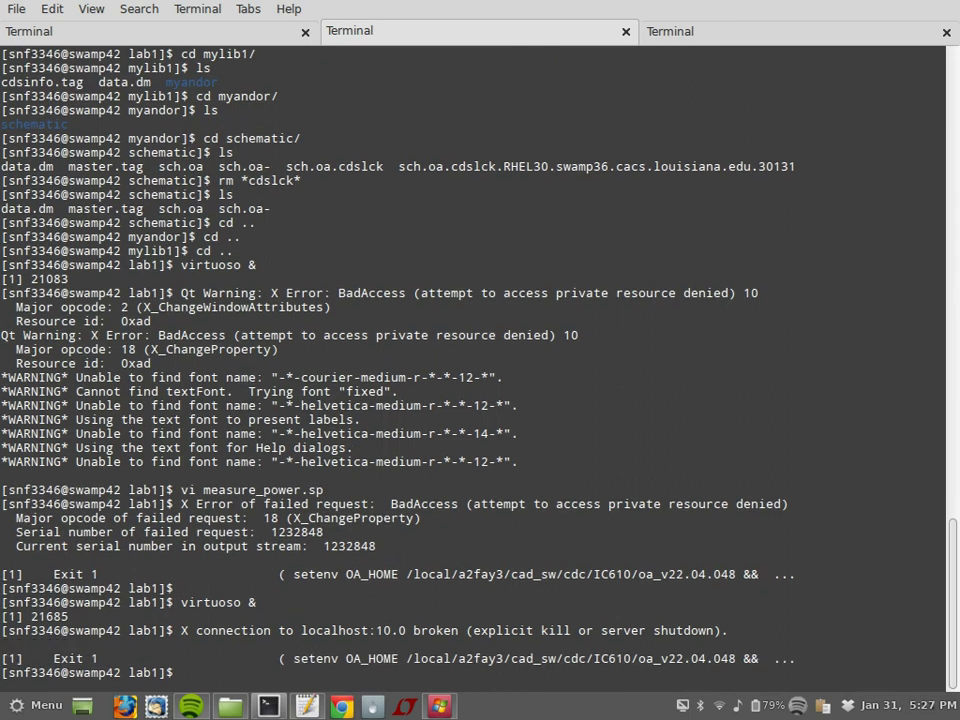
pyautogui.press('Return')
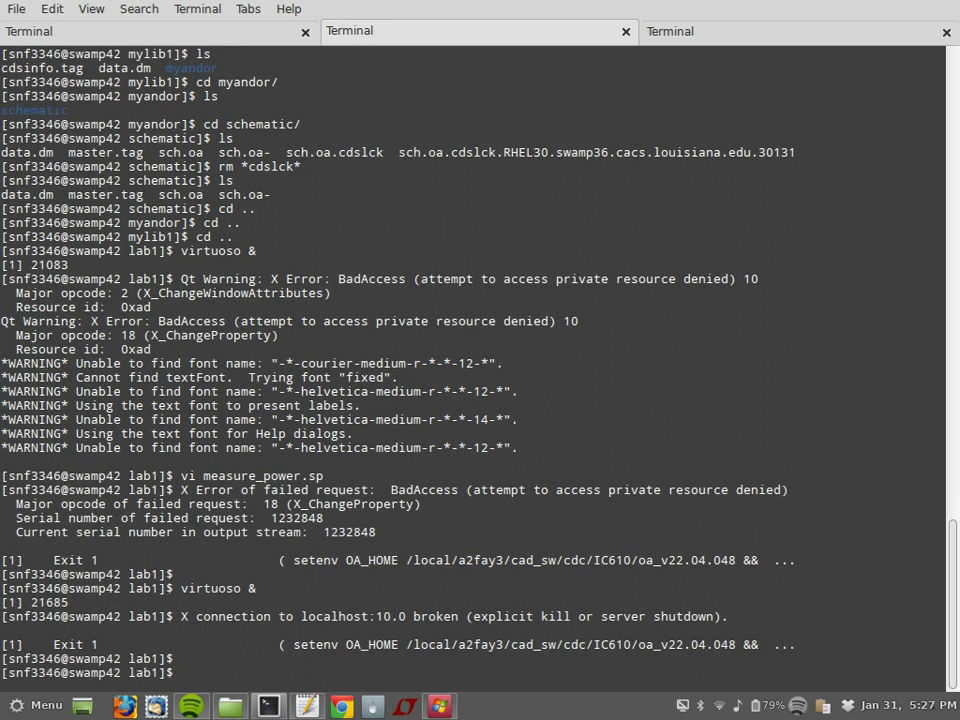
pyautogui.write('exit')
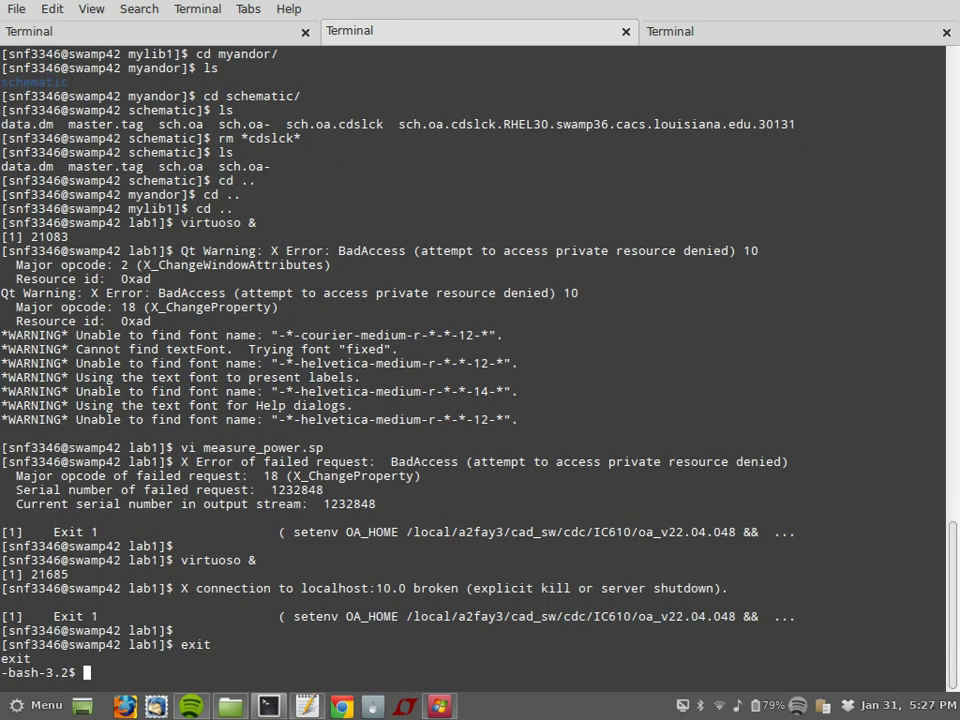
pyautogui.write('exit')
pyautogui.press('Return')
# Step: Connect to swamp43 with ssh -X, accept the host key, log in and start tcsh
pyautogui.press('Up')
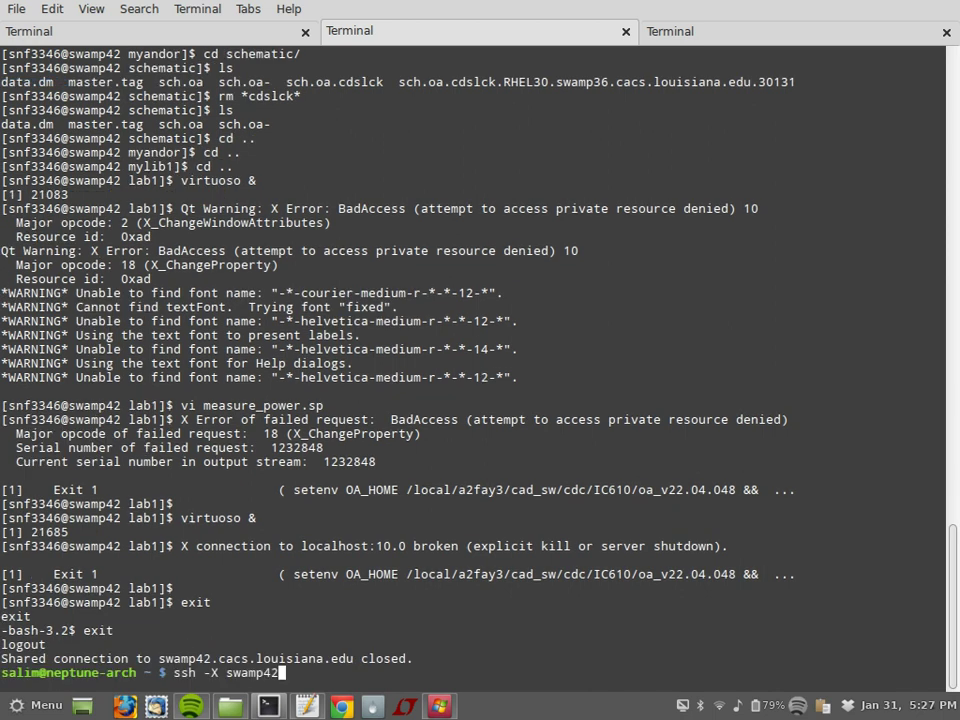
pyautogui.press('Return')
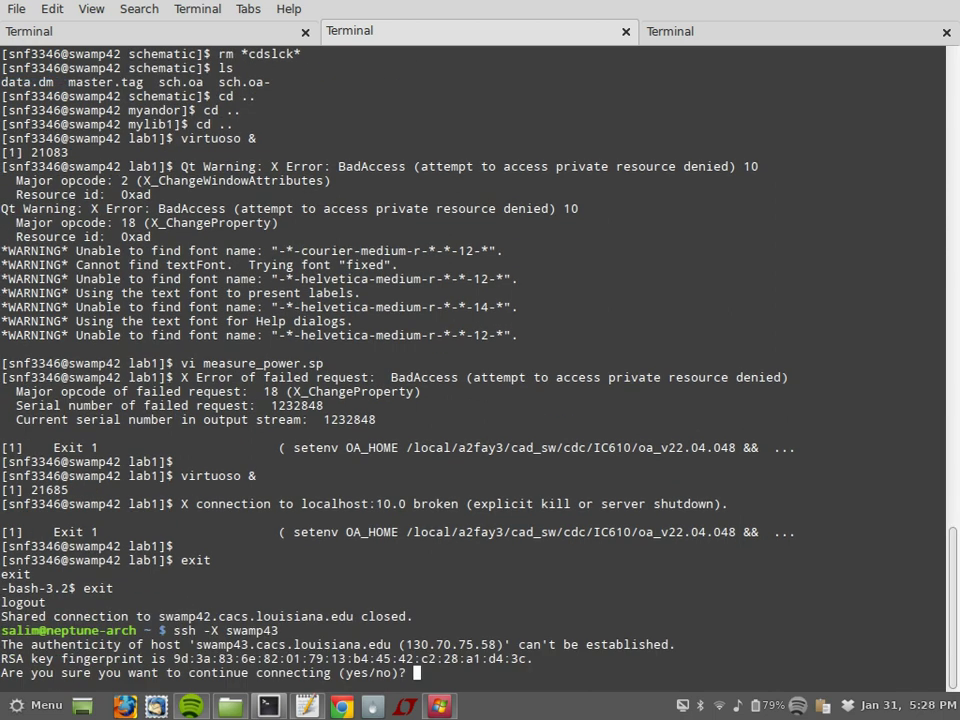
pyautogui.write('yes')
pyautogui.press('Return')
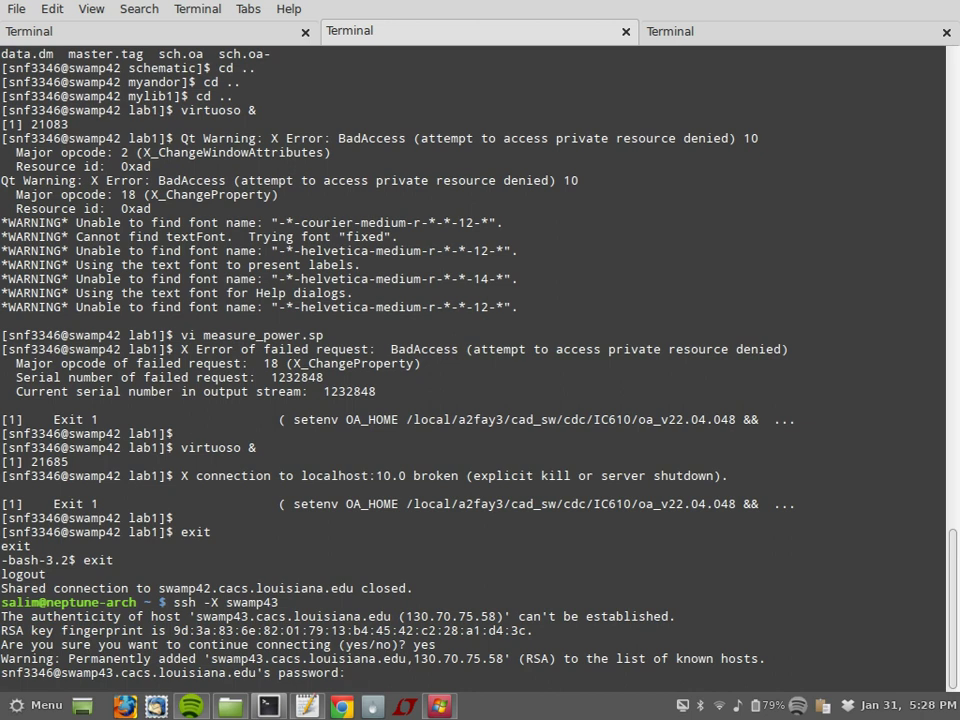
pyautogui.press('Return')
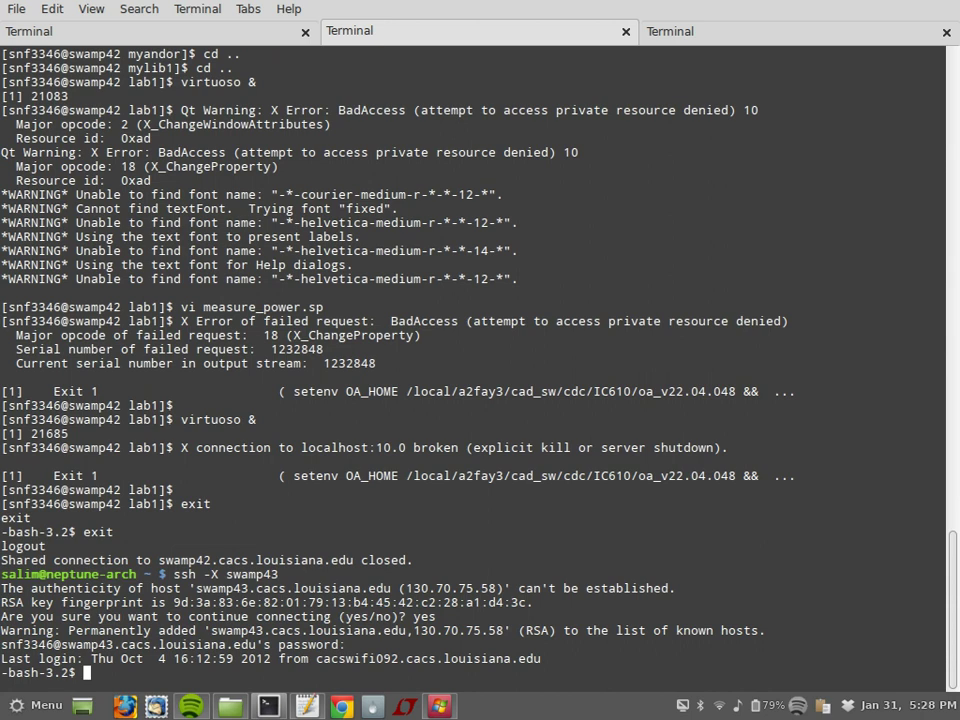
pyautogui.write('tcsh')
pyautogui.press('Return')
# Step: Change into the CADwork/csce586-sp13/lab1/ directory
pyautogui.write('cd CA')
pyautogui.press('Tab')
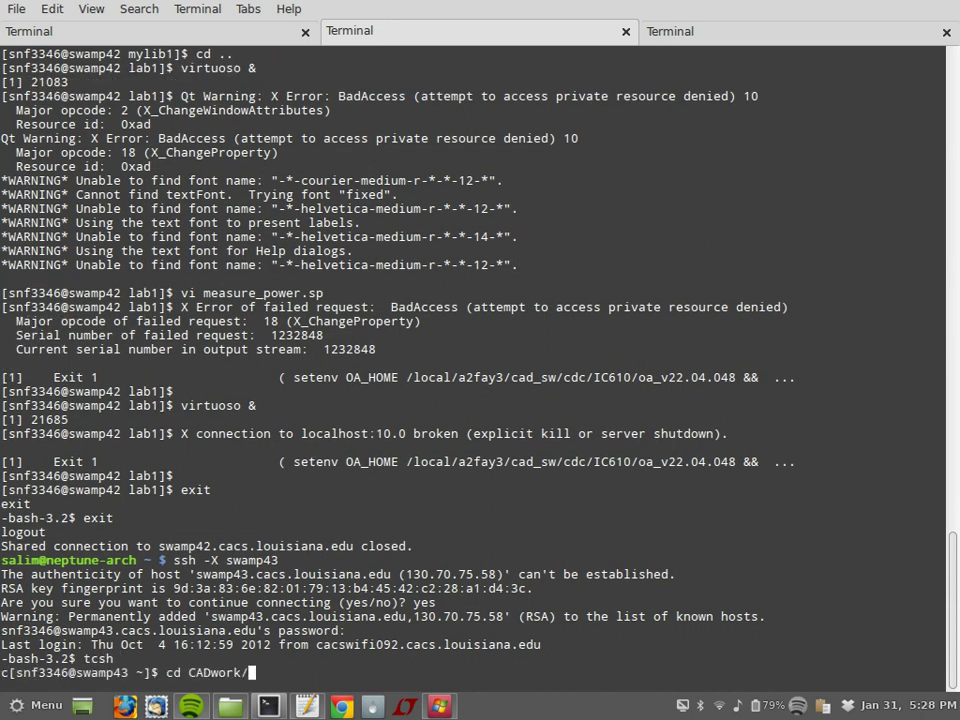
pyautogui.write('csce58')
pyautogui.press('Tab')
pyautogui.write('l')
pyautogui.press('Tab')
pyautogui.press('Return')
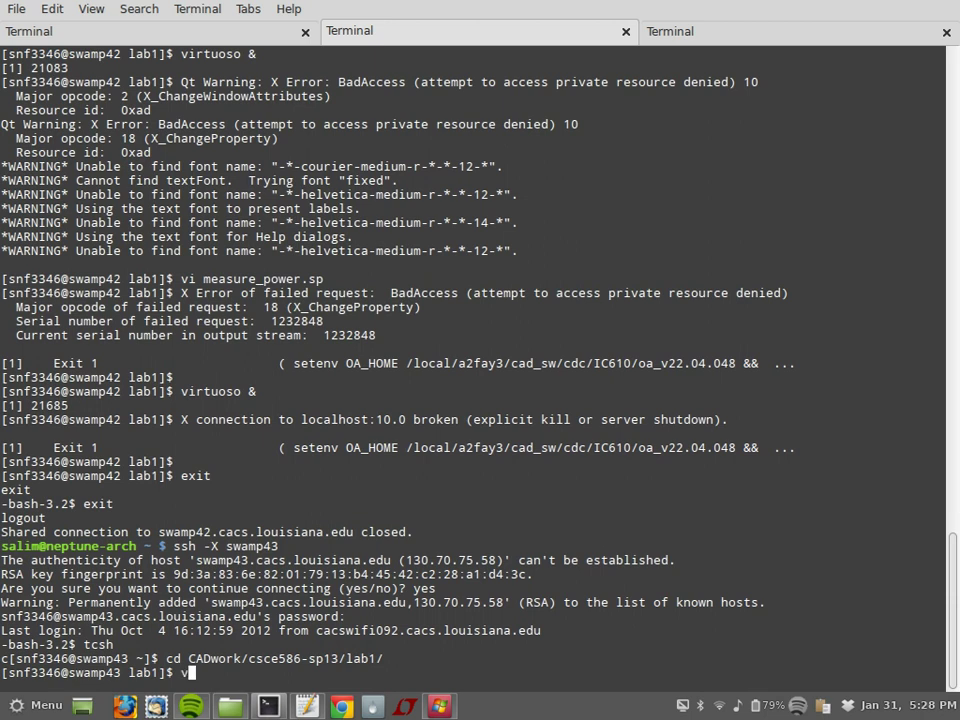
# Step: Run cadsetup45 and launch Virtuoso in the background with 'virtuoso &'
pyautogui.write('cadsetup45')
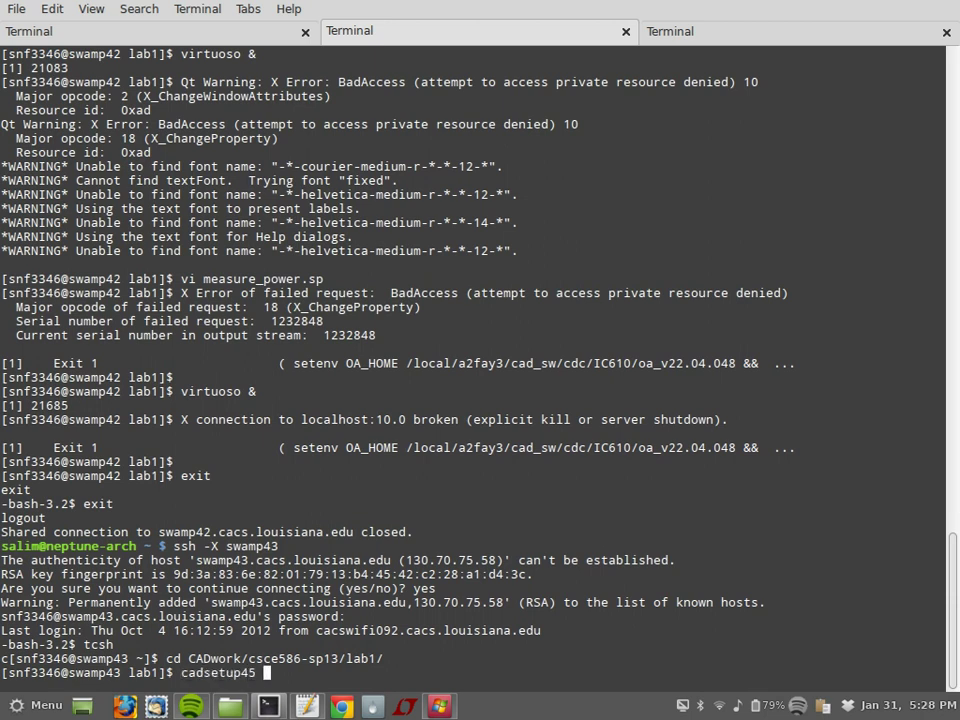
pyautogui.press('Return')
pyautogui.write('virtuoso  &')
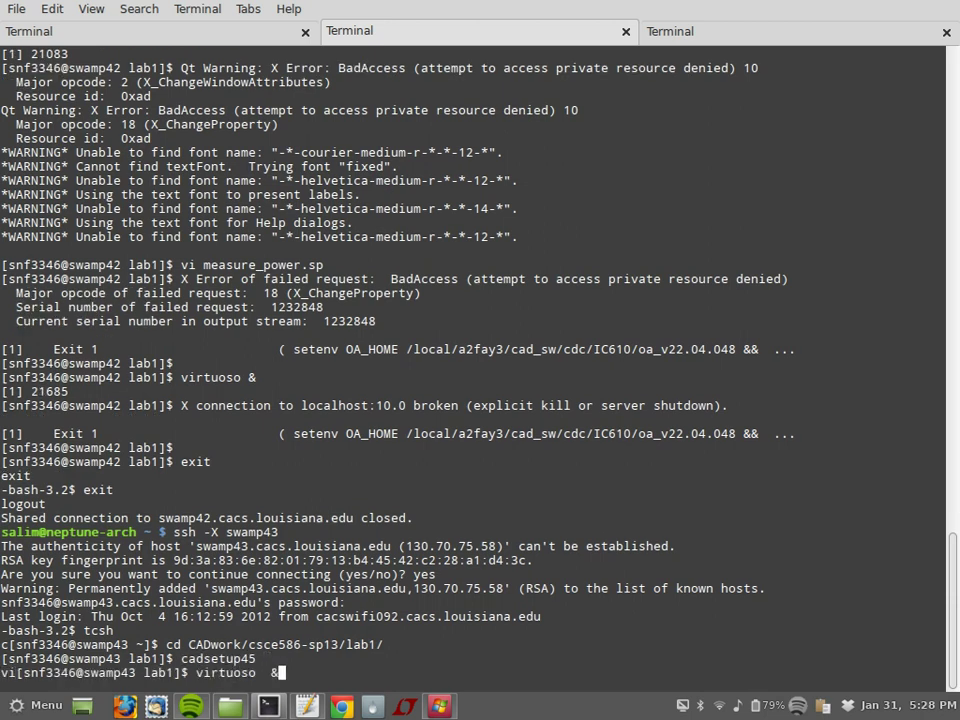
pyautogui.press('Return')
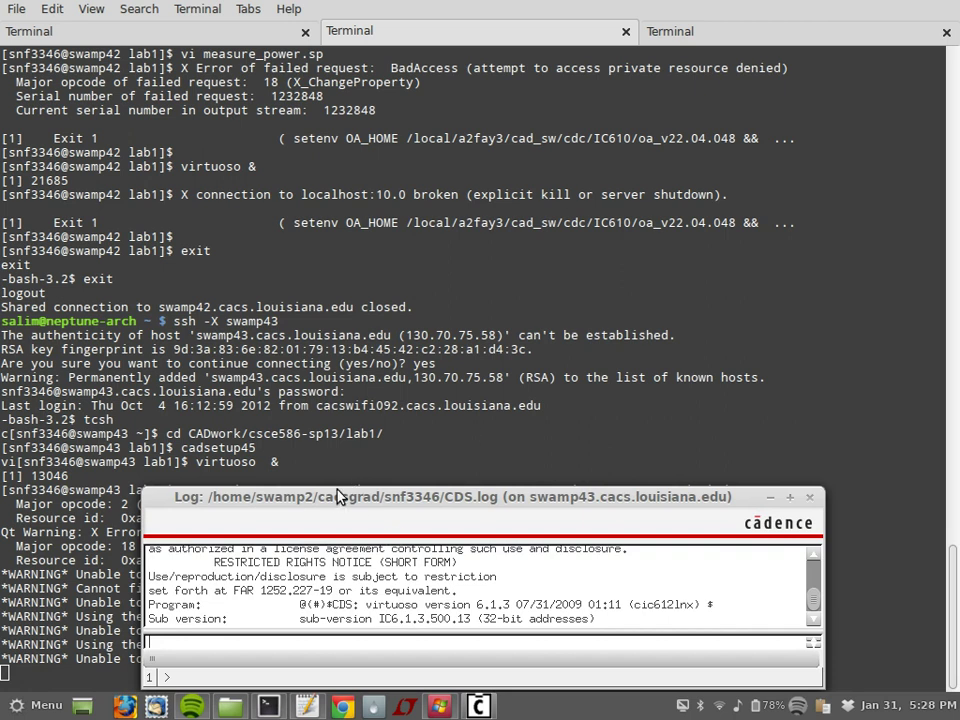
# Step: Reposition and enlarge the CDS.log window, then open the mylib1 circuit1 schematic view
pyautogui.moveTo(338, 497); pyautogui.dragTo(316, 226)
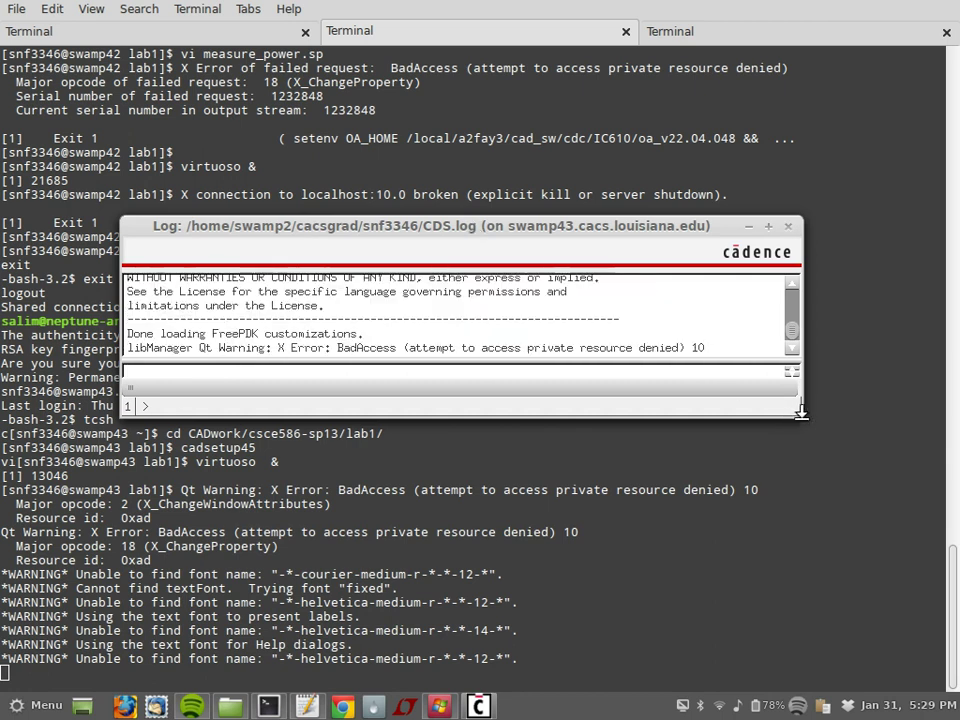
pyautogui.moveTo(801, 411); pyautogui.dragTo(899, 559)
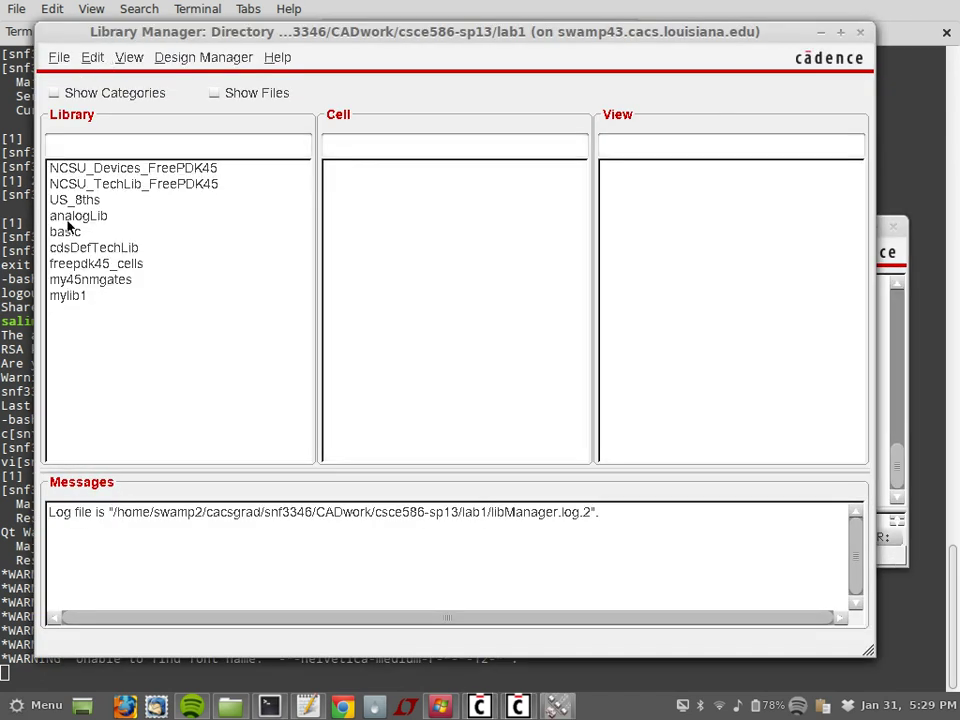
pyautogui.click(66, 298)
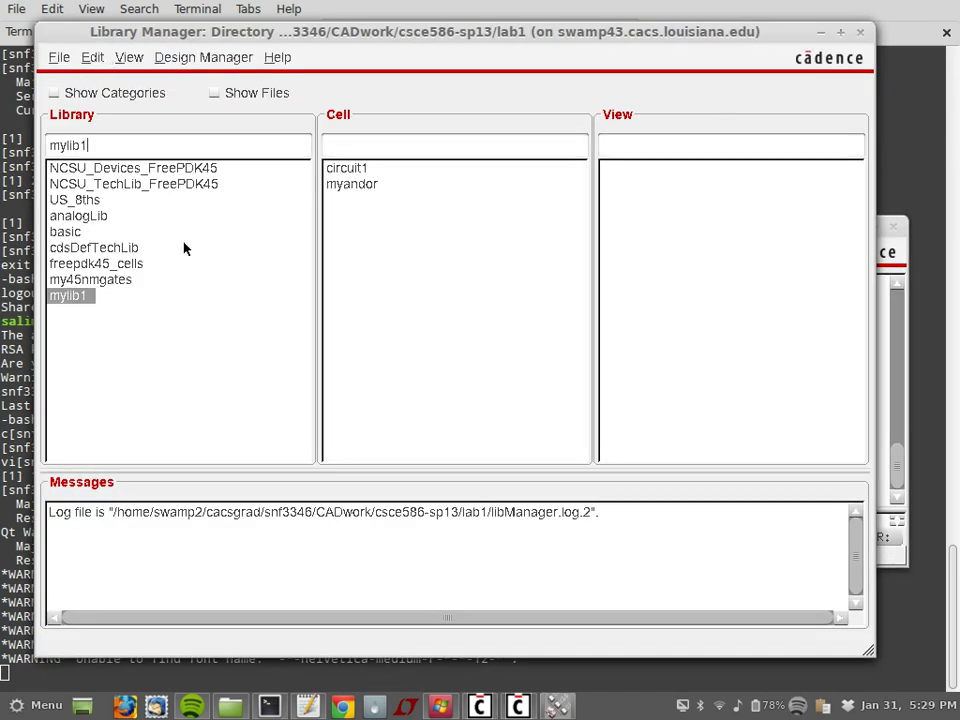
pyautogui.click(346, 168)
pyautogui.click(632, 168)
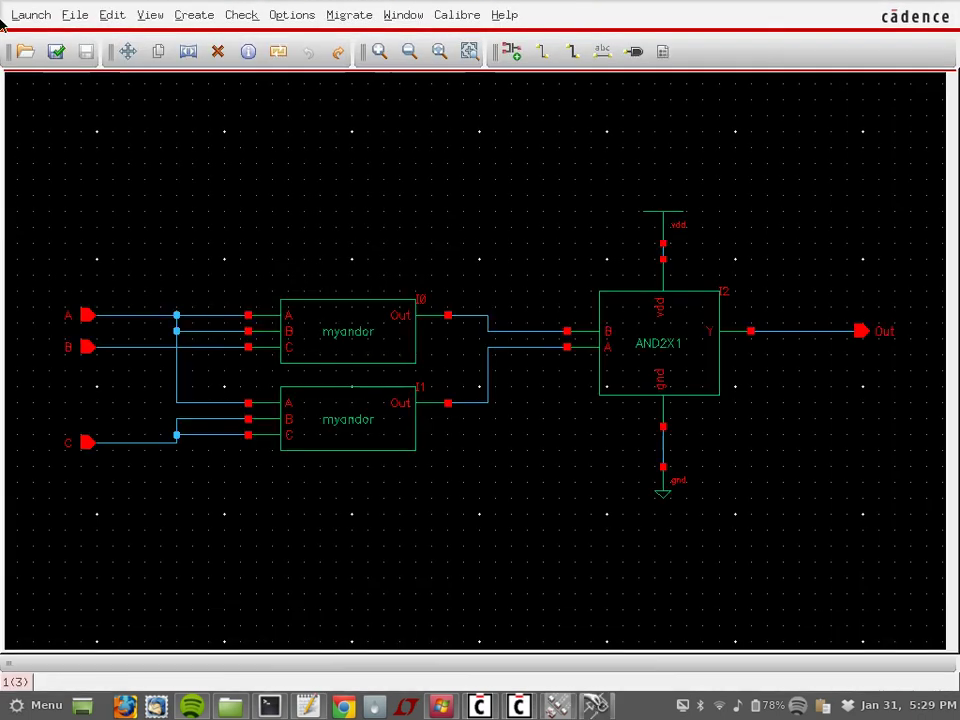
# Step: Launch ADE and load the hspiceD saved state state2, dismissing the simulator-mismatch warning
pyautogui.click(24, 15)
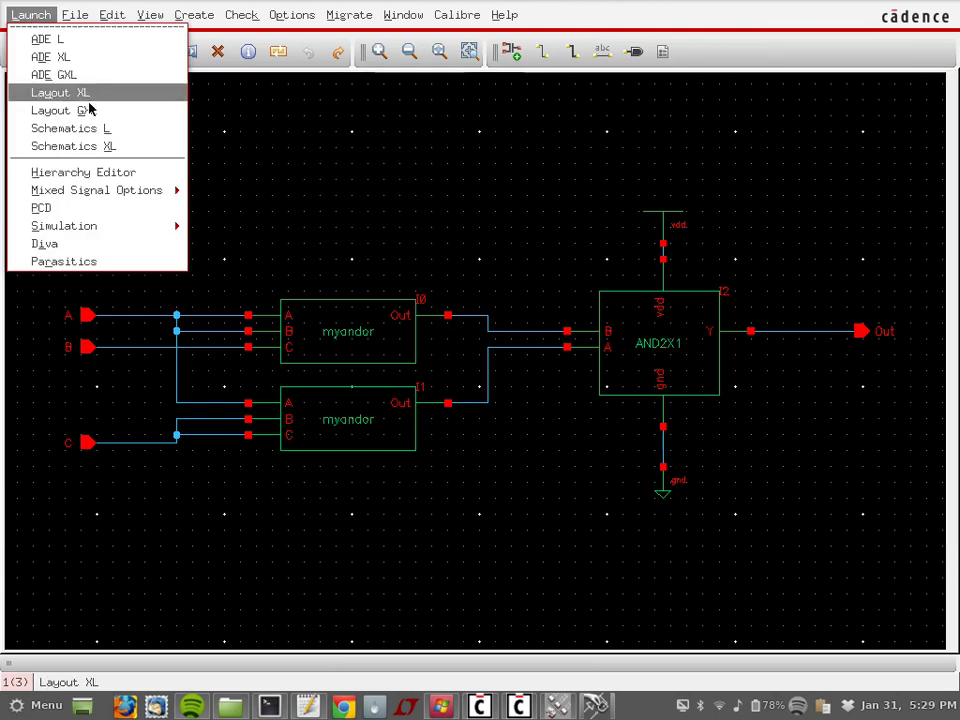
pyautogui.click(105, 40)
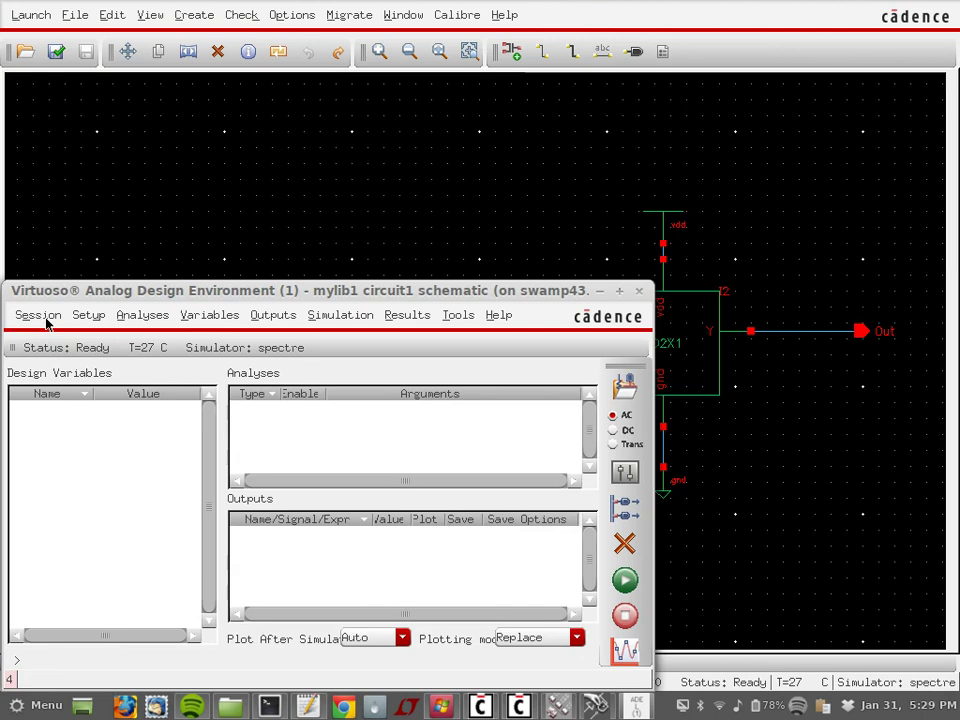
pyautogui.click(48, 318)
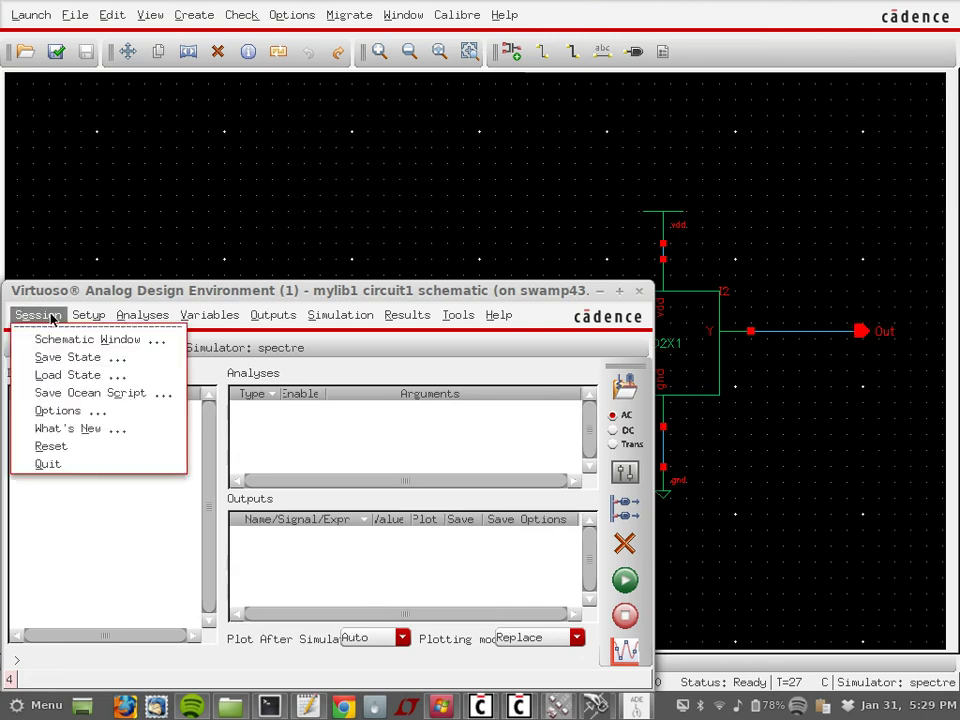
pyautogui.click(58, 375)
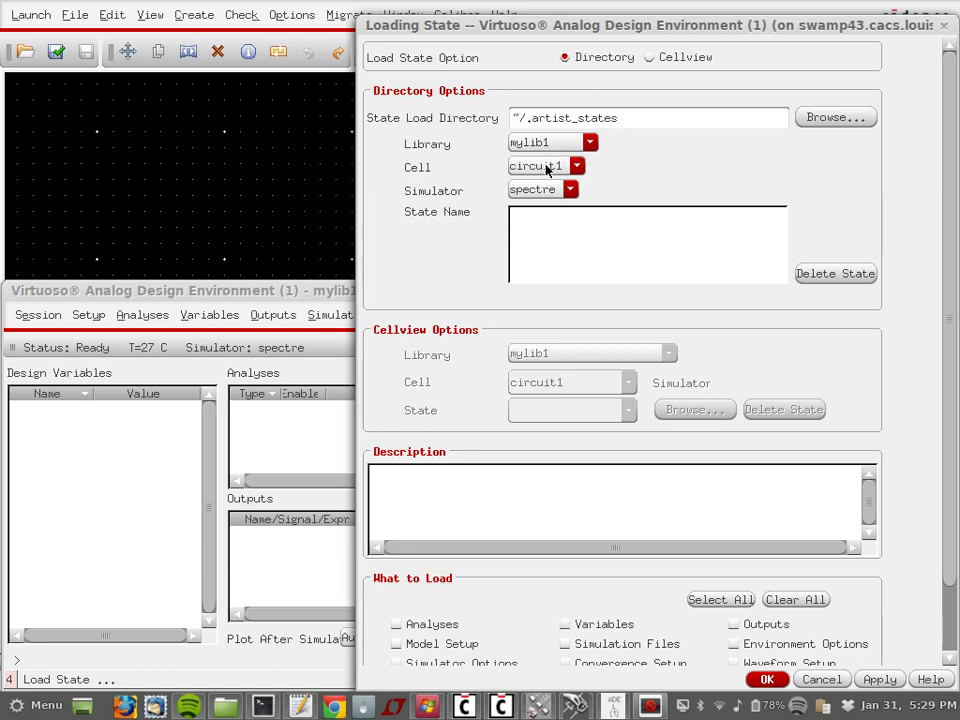
pyautogui.click(549, 191)
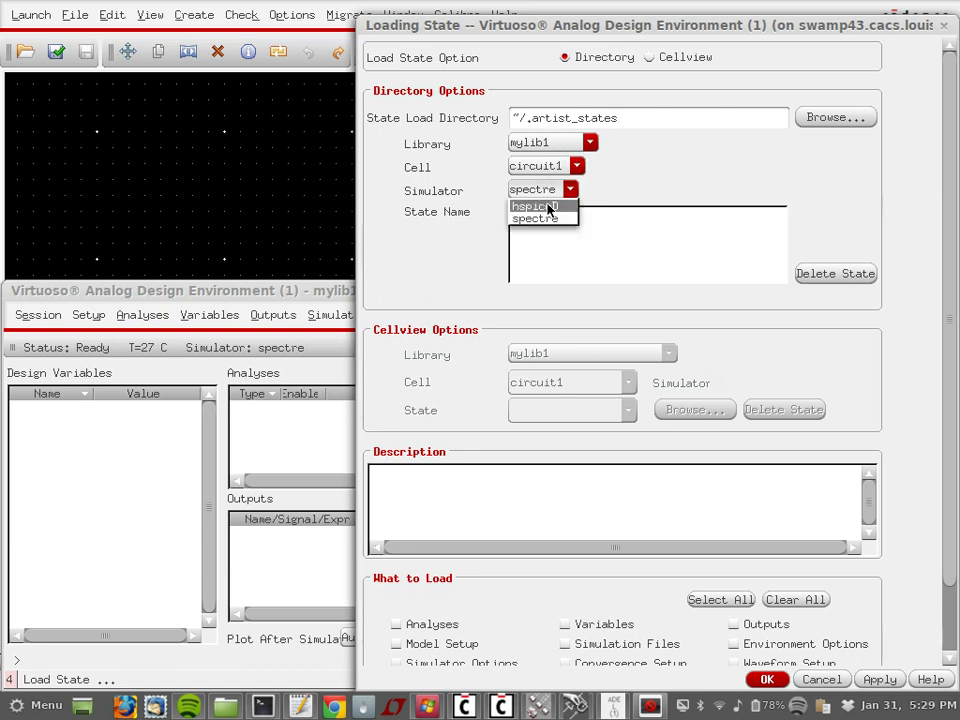
pyautogui.click(548, 207)
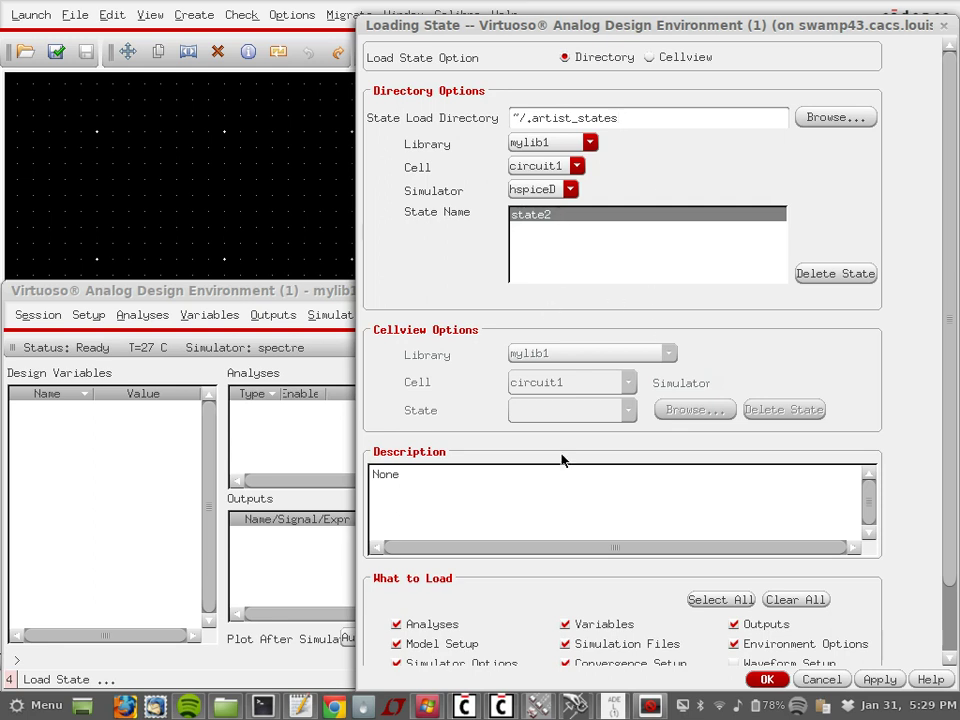
pyautogui.click(766, 679)
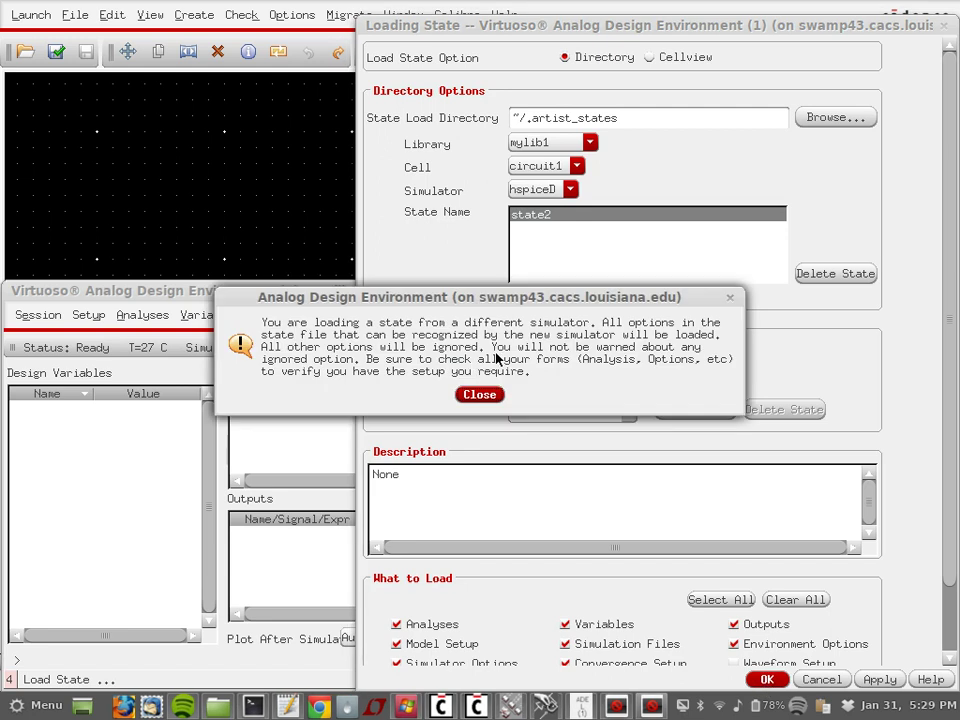
pyautogui.click(479, 394)
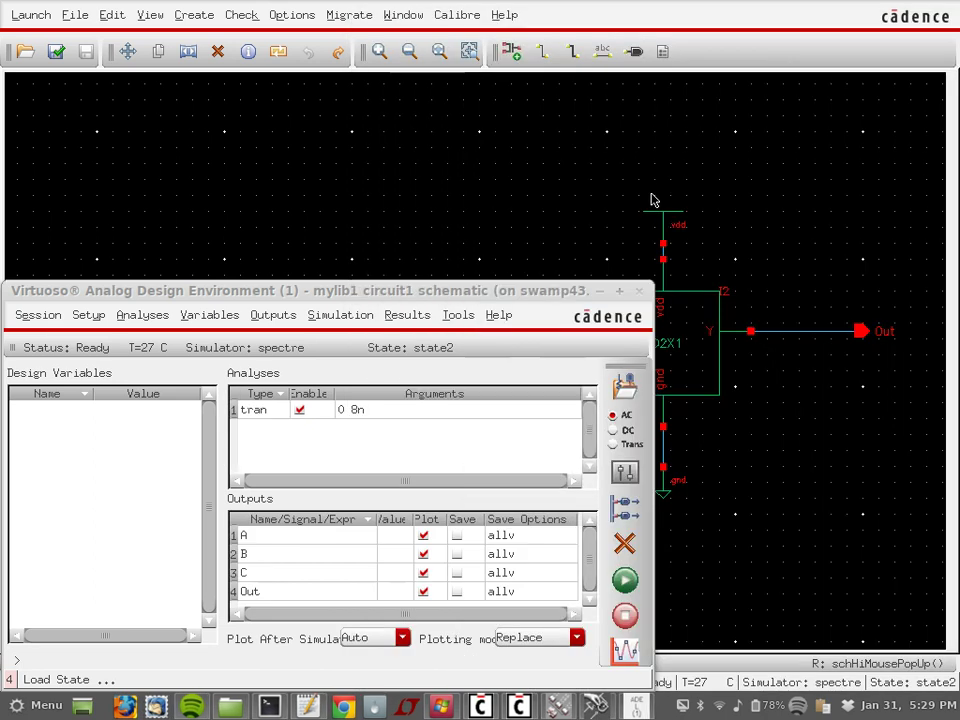
# Step: Set the simulator to hspiceD with project directory /tmp
pyautogui.click(90, 316)
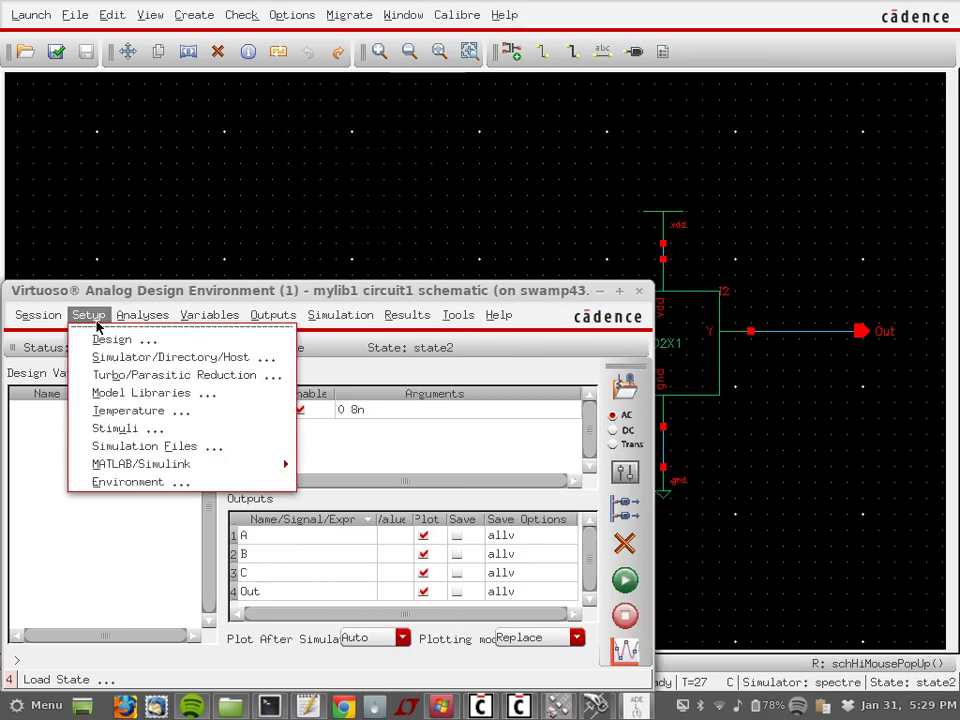
pyautogui.click(96, 325)
pyautogui.click(96, 325)
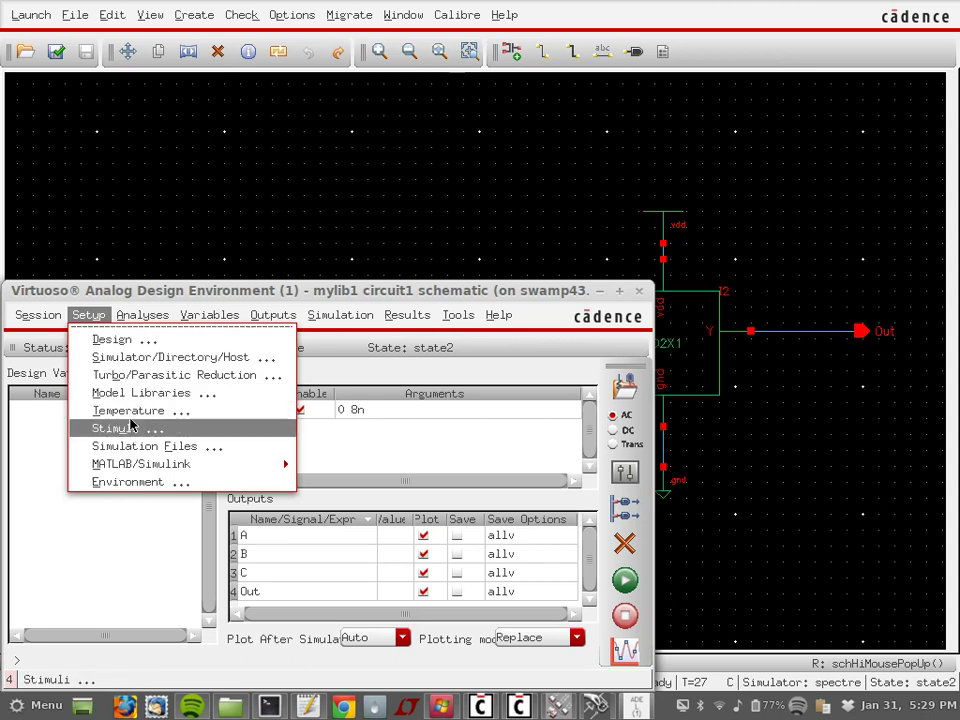
pyautogui.click(137, 357)
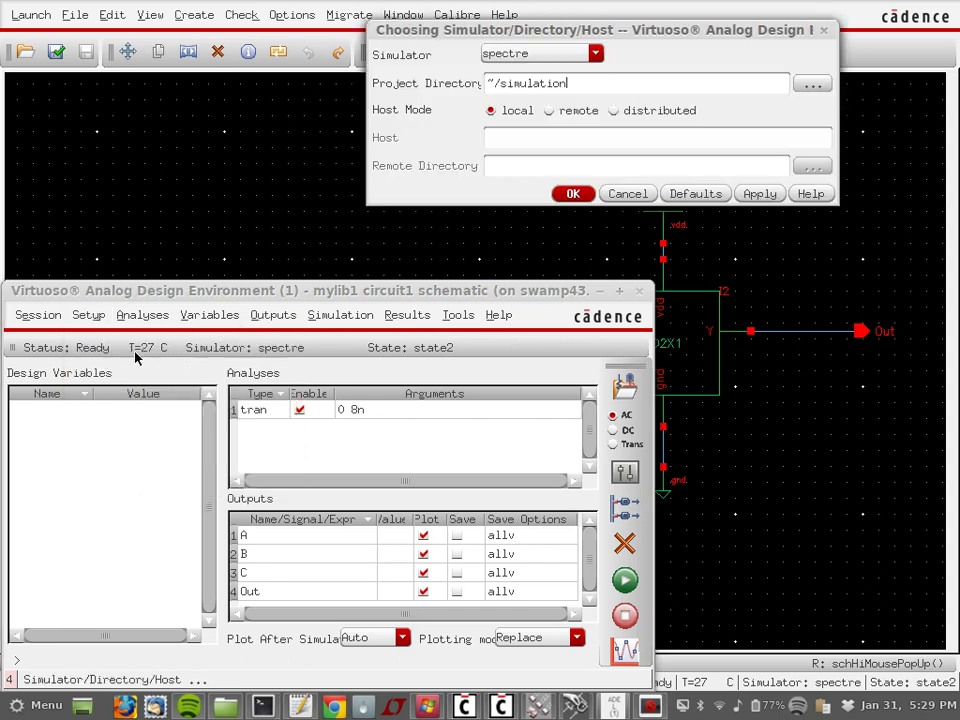
pyautogui.click(525, 58)
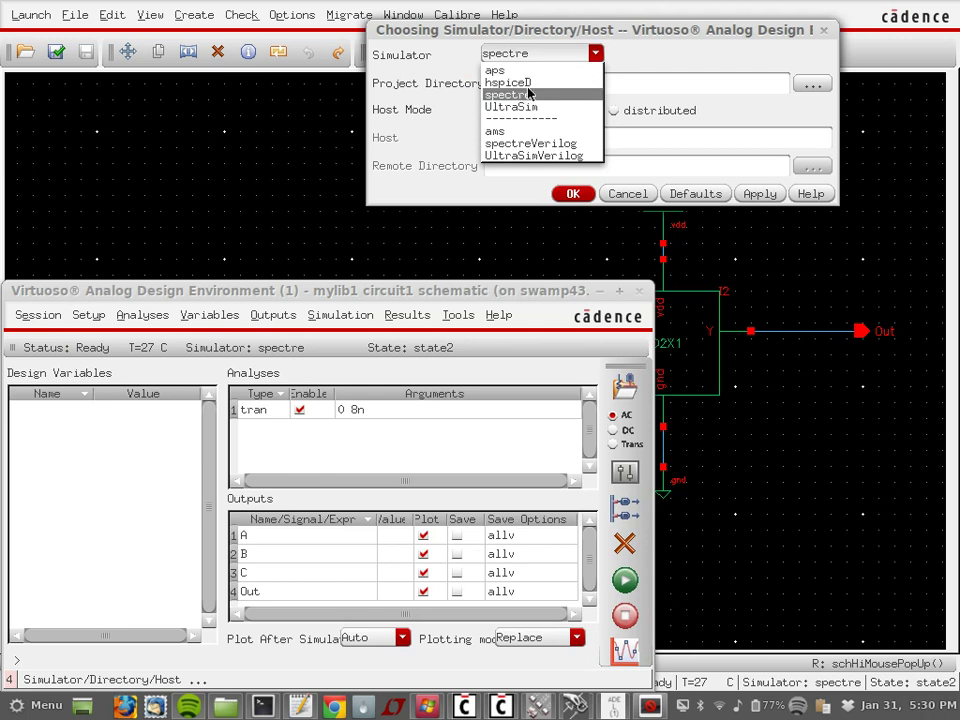
pyautogui.click(530, 82)
pyautogui.tripleClick(583, 81)
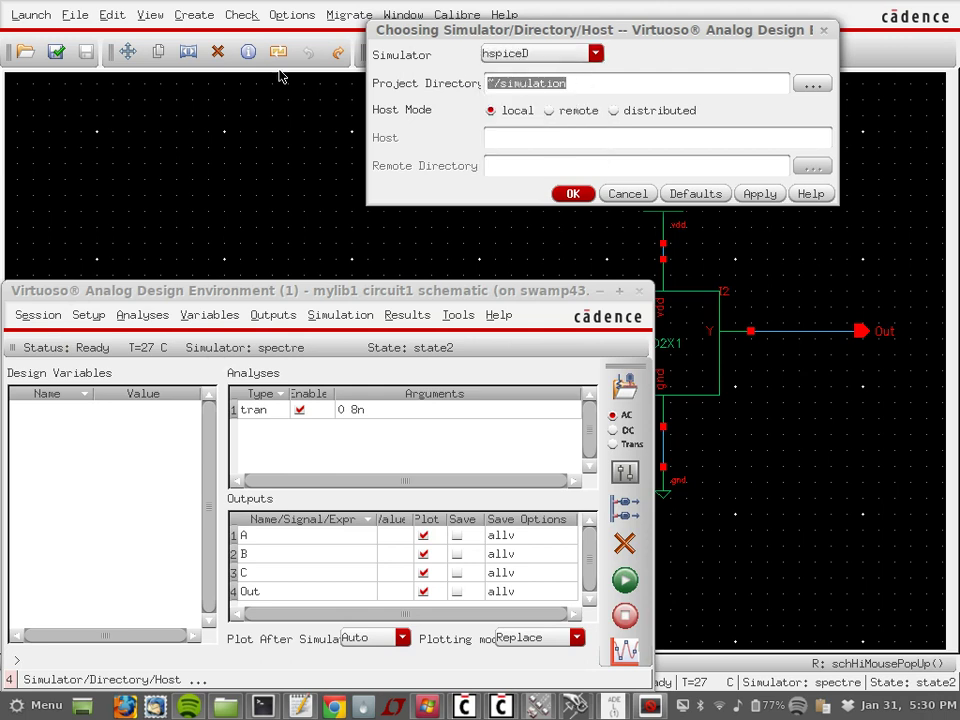
pyautogui.write('/tmp')
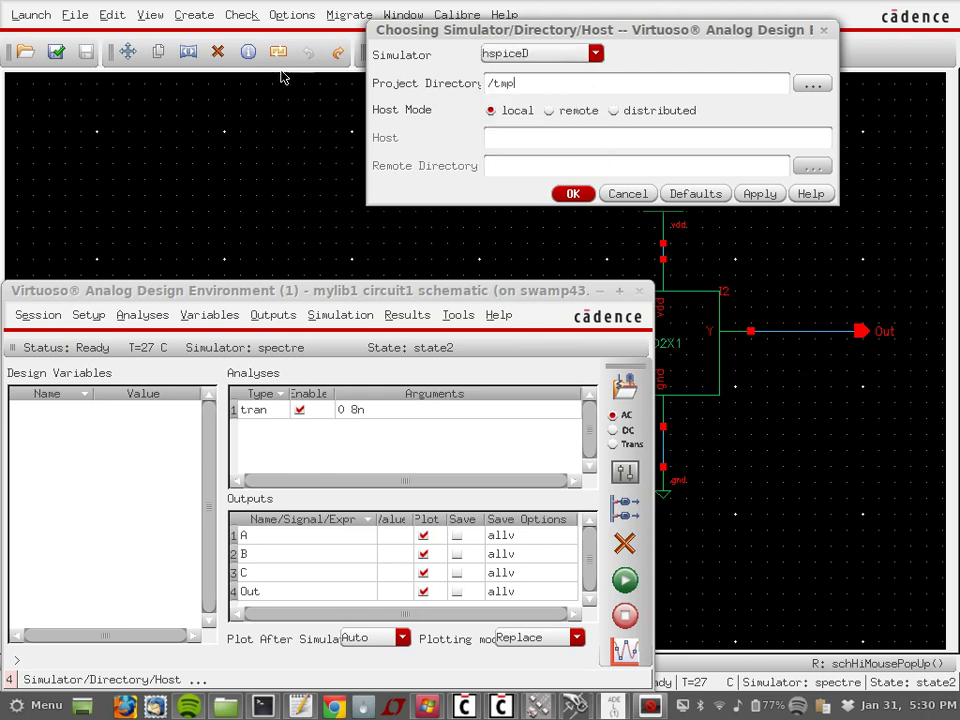
pyautogui.click(566, 195)
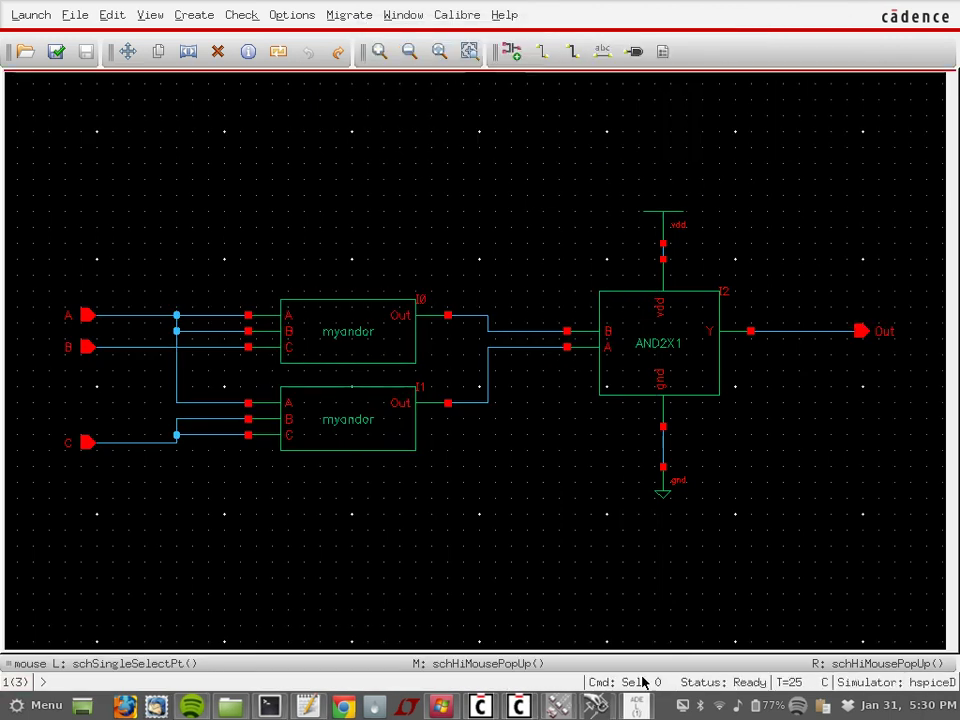
# Step: Reload saved state state2 into the hspiceD session
pyautogui.click(635, 706)
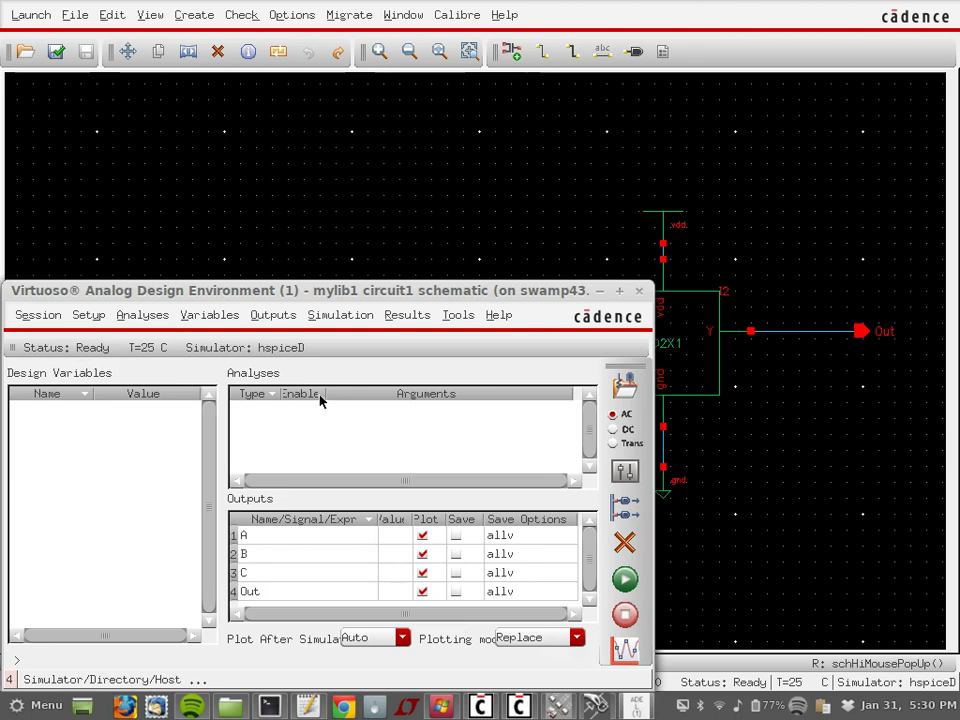
pyautogui.click(40, 316)
pyautogui.click(55, 375)
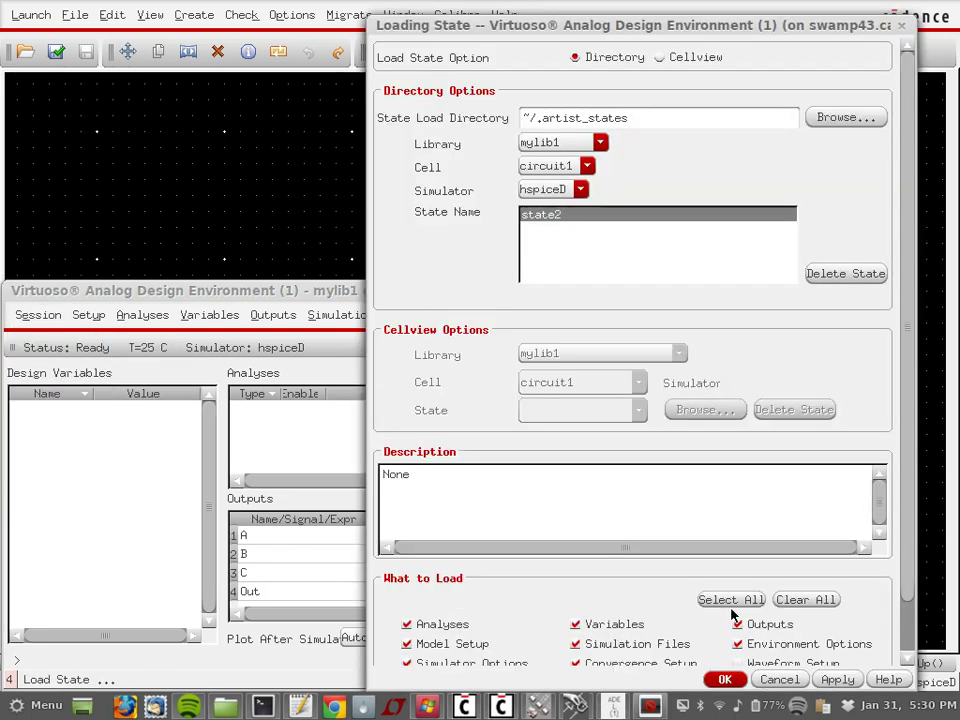
pyautogui.click(725, 680)
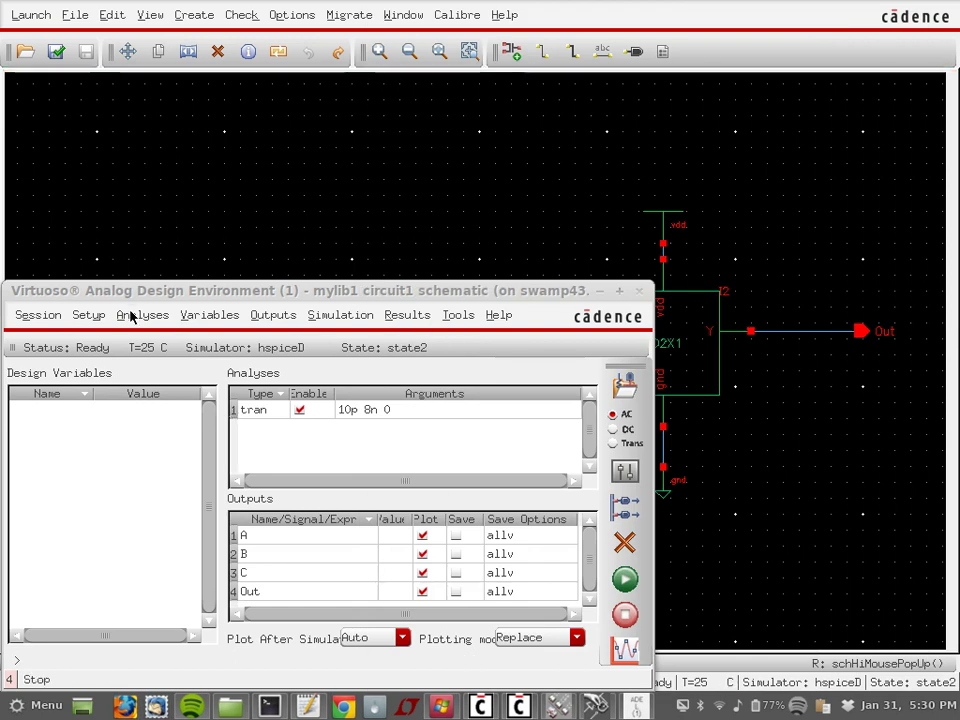
# Step: Change inputs C and B from pulse to 1.1 V DC sources
pyautogui.click(98, 316)
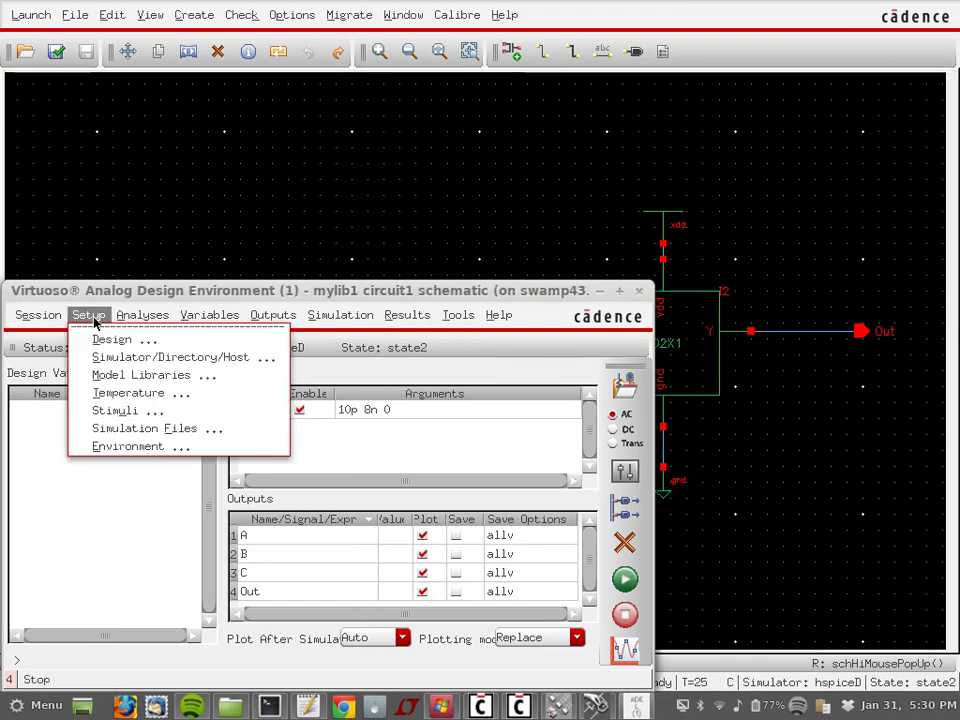
pyautogui.click(160, 415)
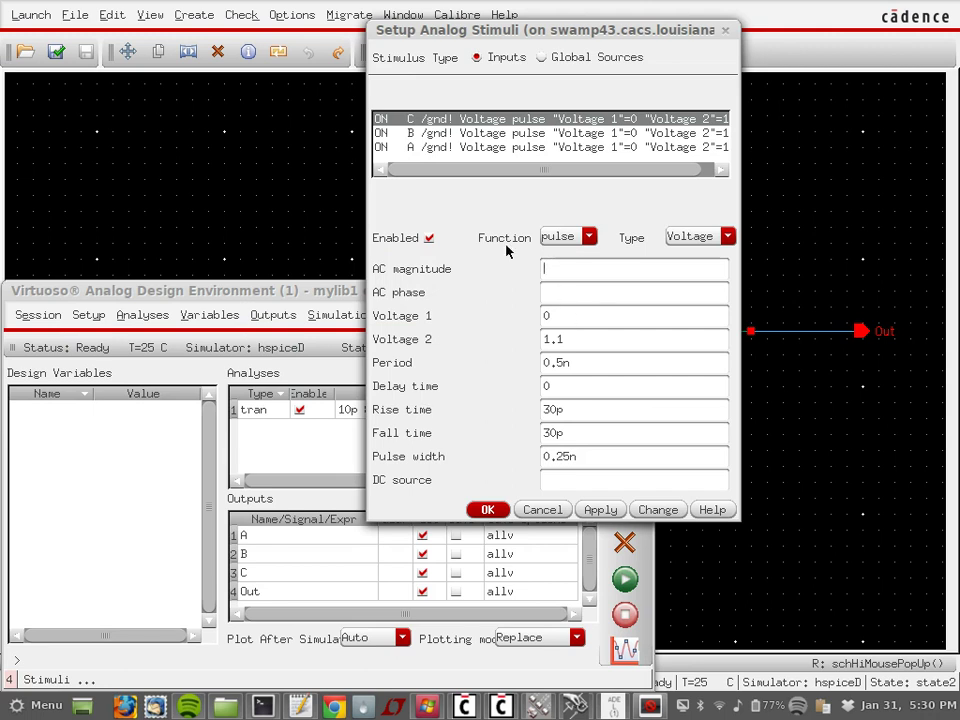
pyautogui.click(576, 237)
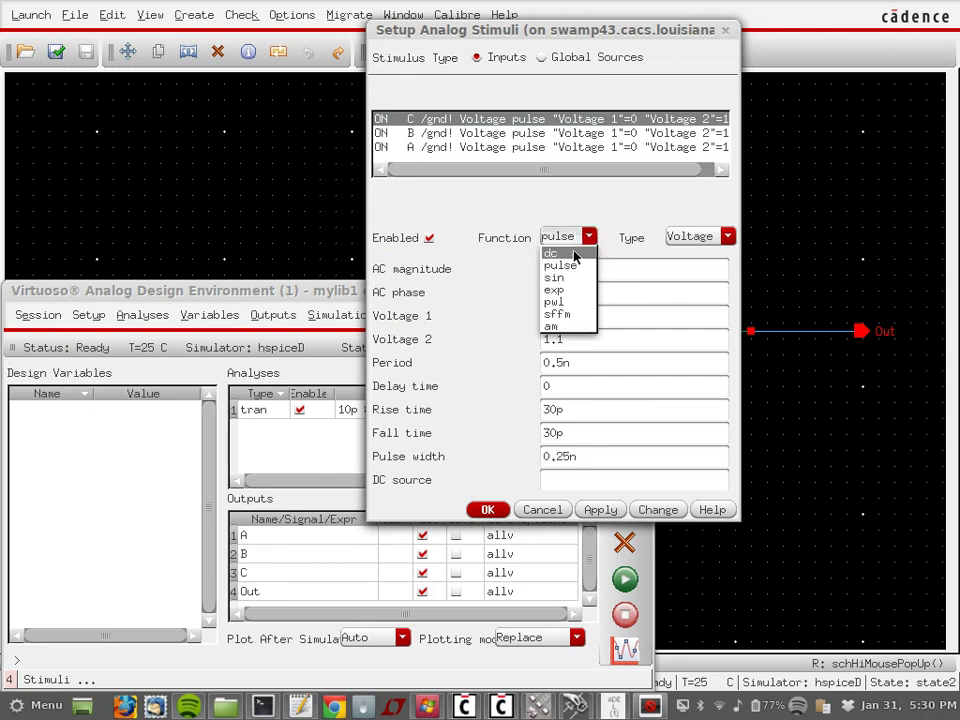
pyautogui.click(576, 256)
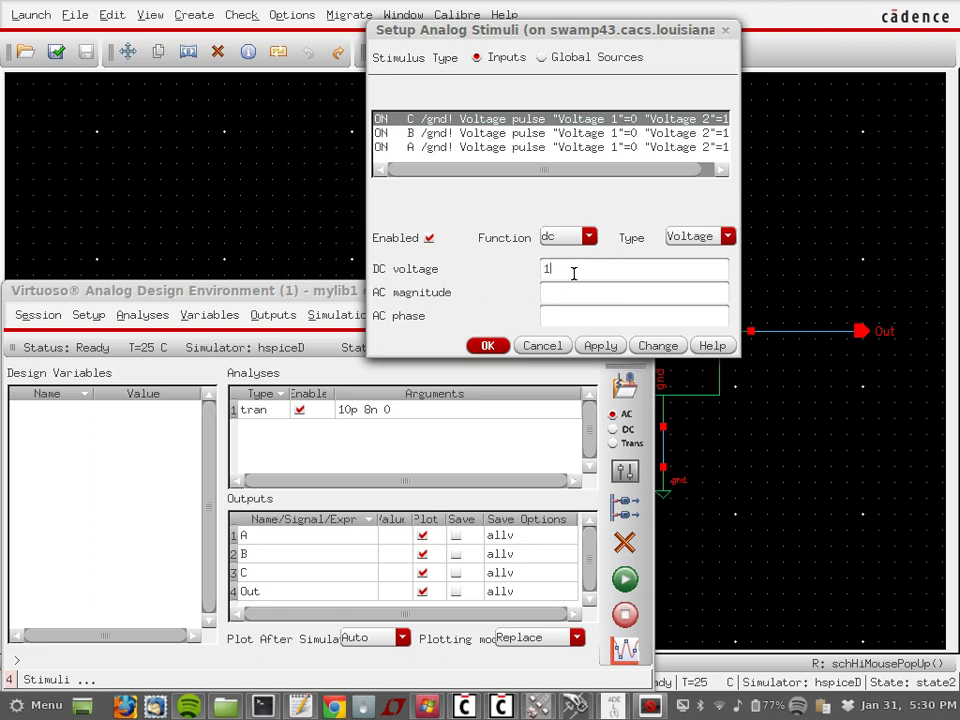
pyautogui.click(603, 345)
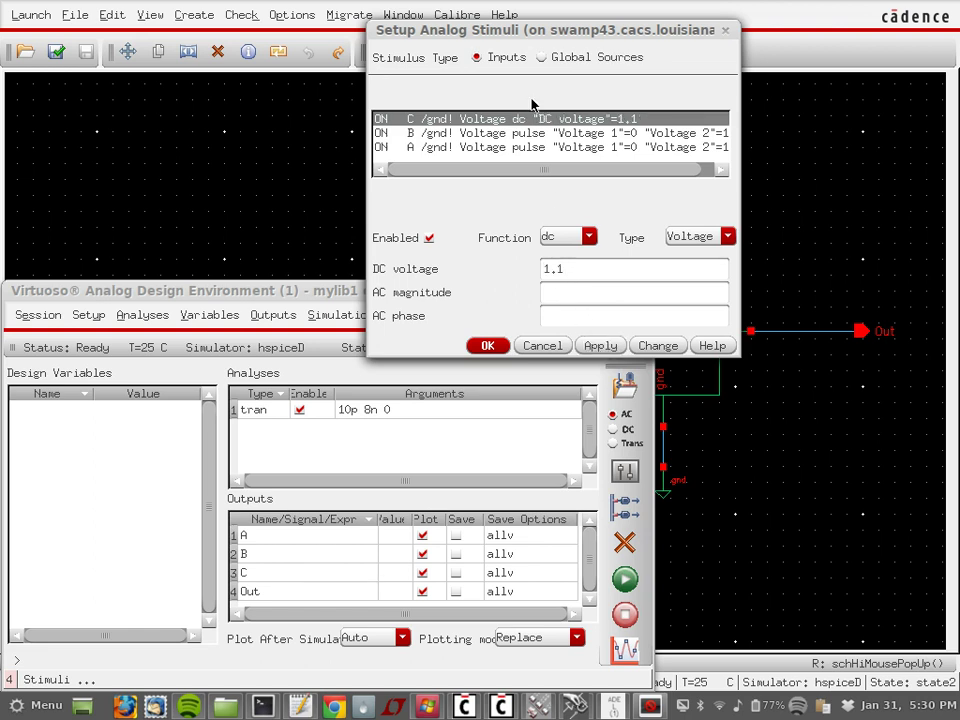
pyautogui.click(522, 134)
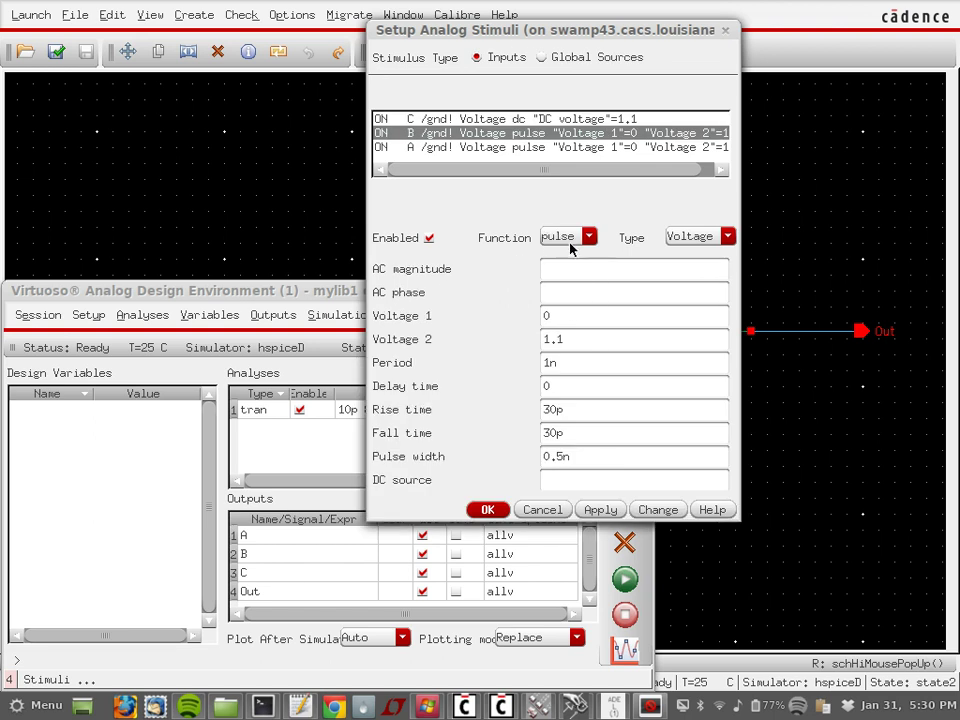
pyautogui.click(572, 240)
pyautogui.click(574, 254)
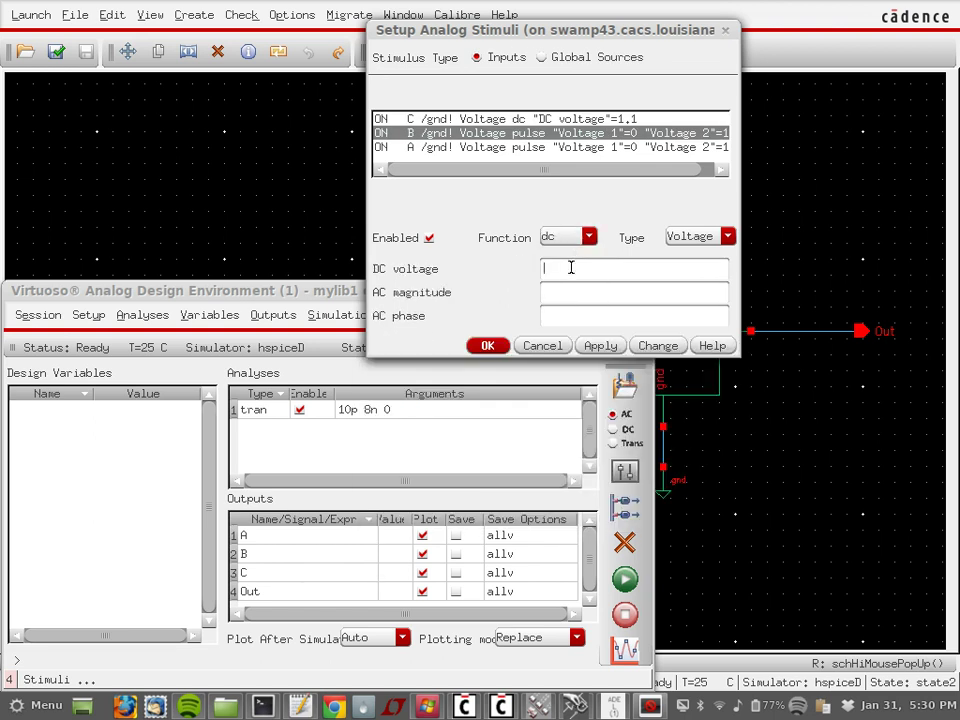
pyautogui.click(604, 345)
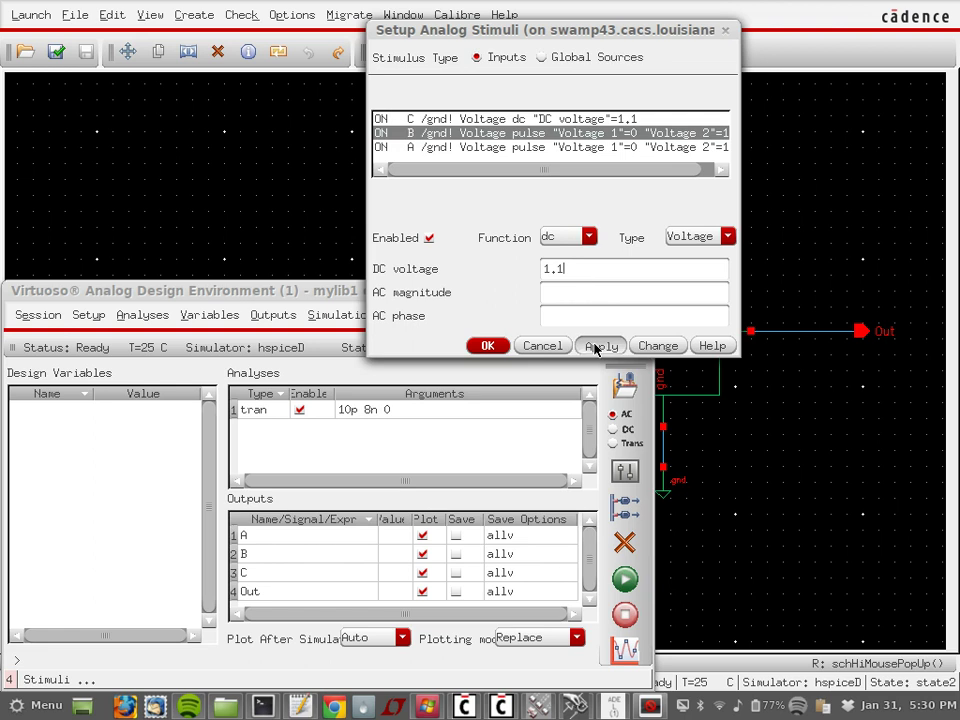
# Step: Switch input A's function to dc, then close the stimuli form without applying it
pyautogui.click(560, 148)
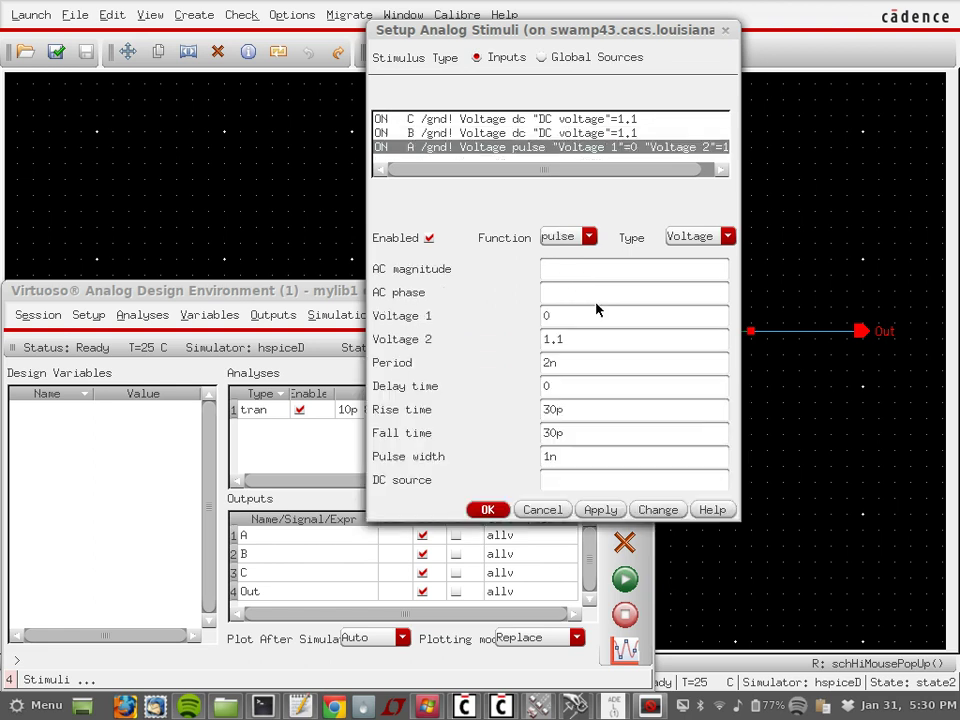
pyautogui.click(585, 237)
pyautogui.click(553, 254)
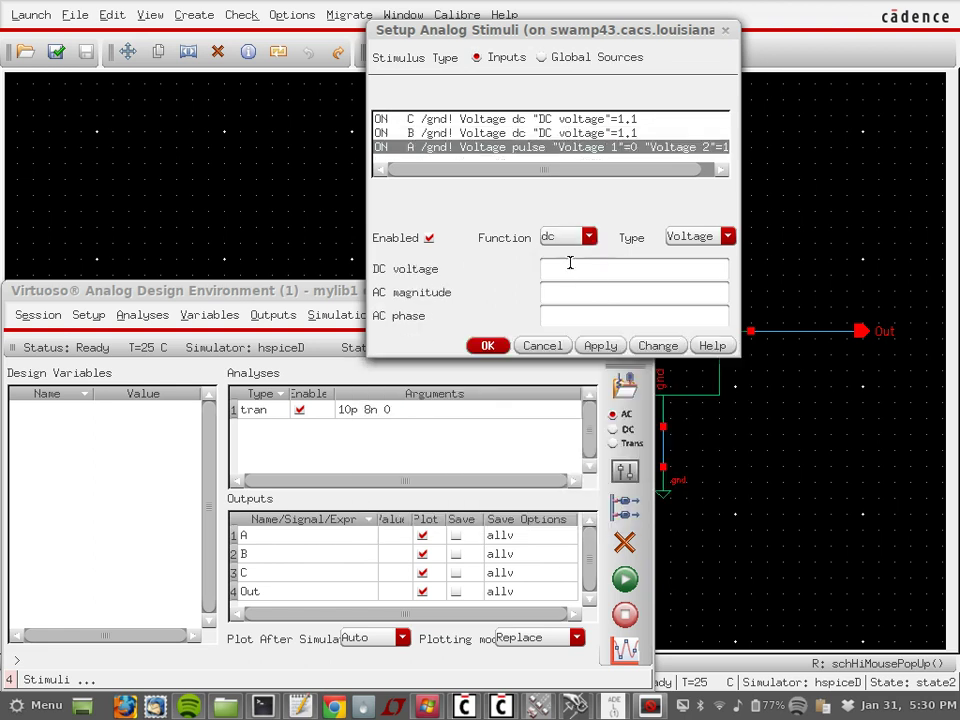
pyautogui.click(550, 345)
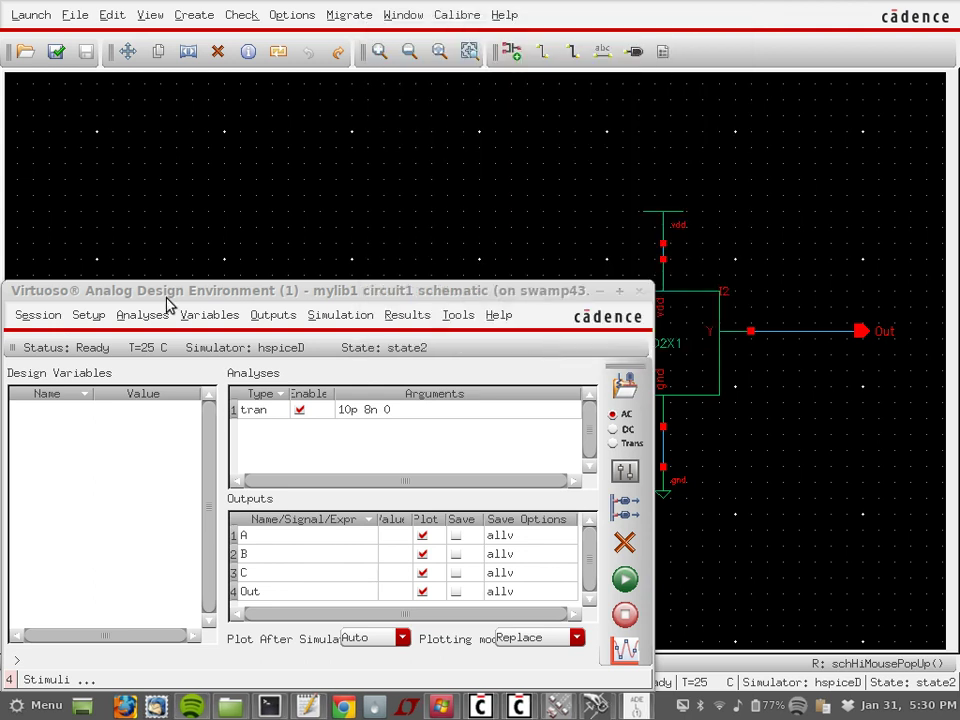
# Step: Set input A to a DC 1.1 V source, apply it, and confirm the stimuli setup
pyautogui.click(94, 316)
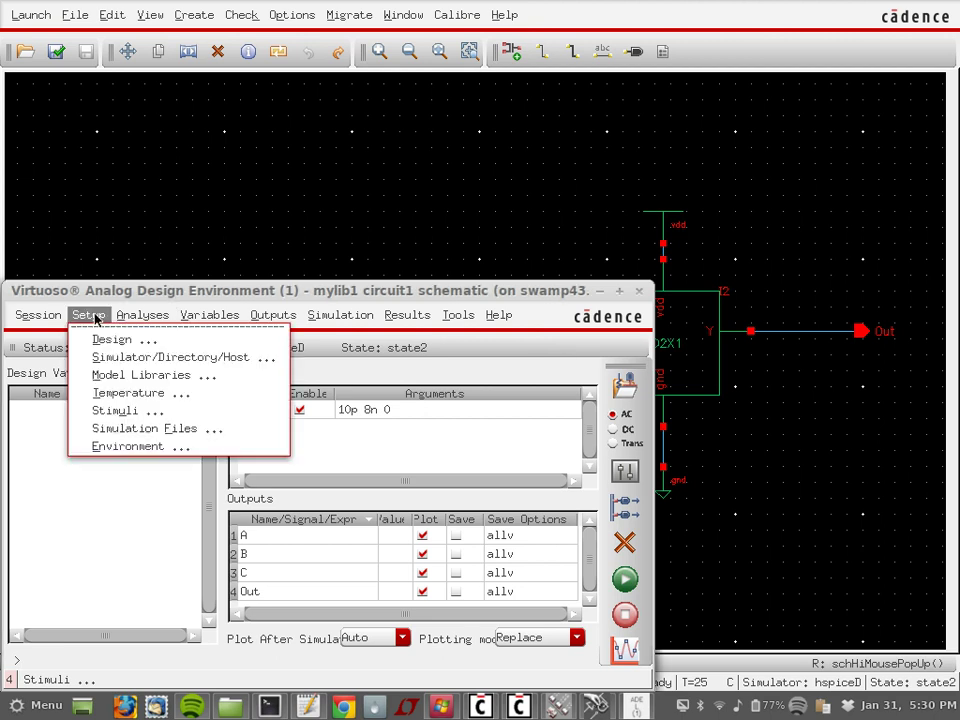
pyautogui.click(143, 412)
pyautogui.click(492, 147)
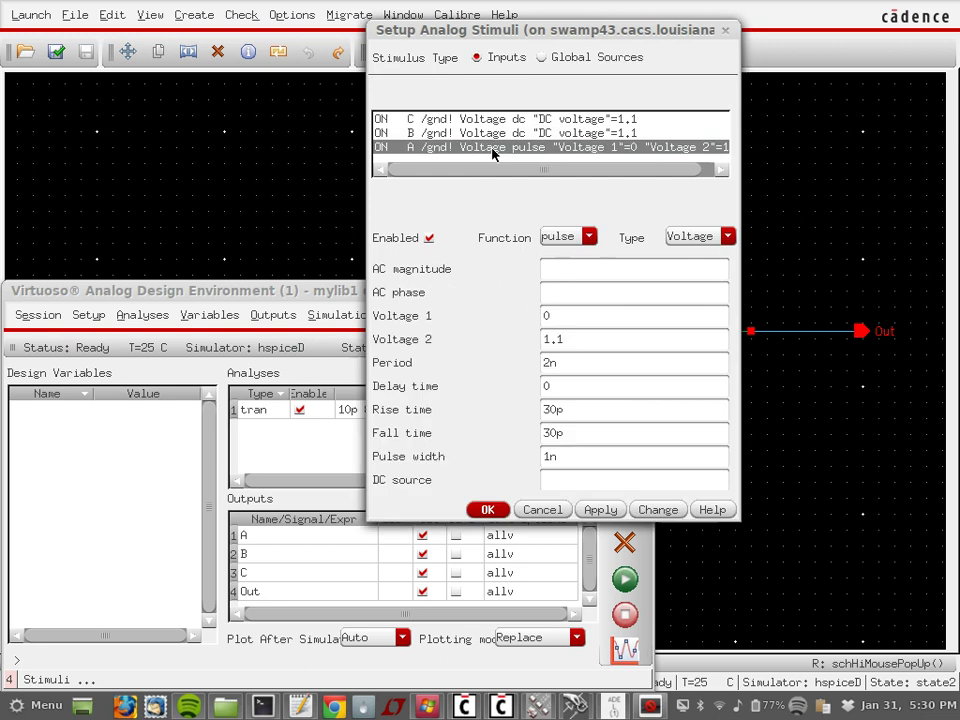
pyautogui.click(566, 236)
pyautogui.click(561, 252)
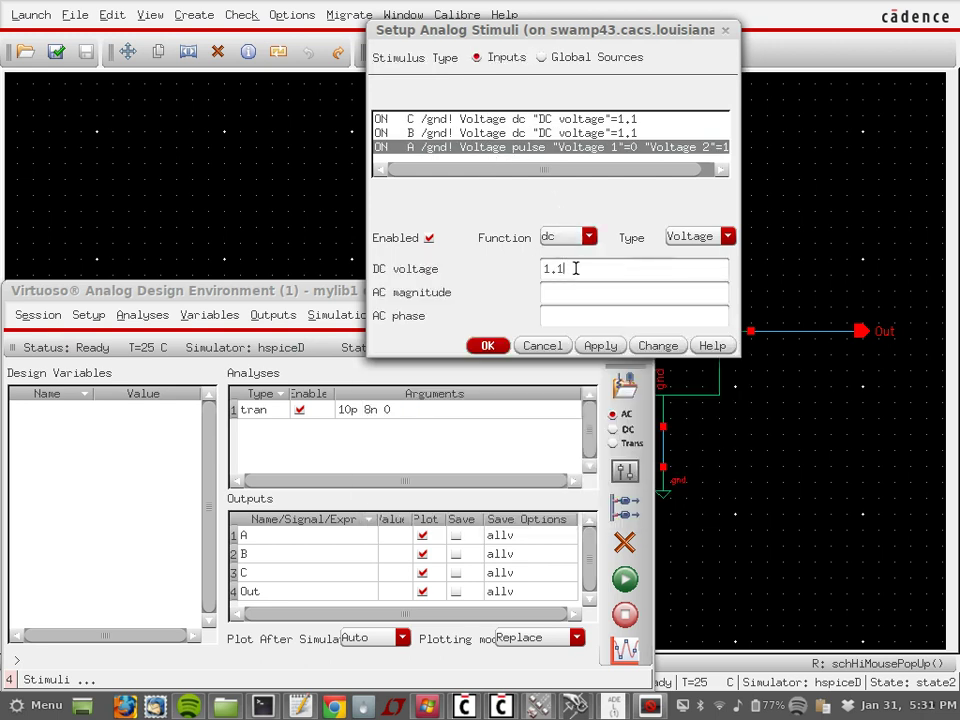
pyautogui.click(575, 268)
pyautogui.write('1.1')
pyautogui.click(586, 344)
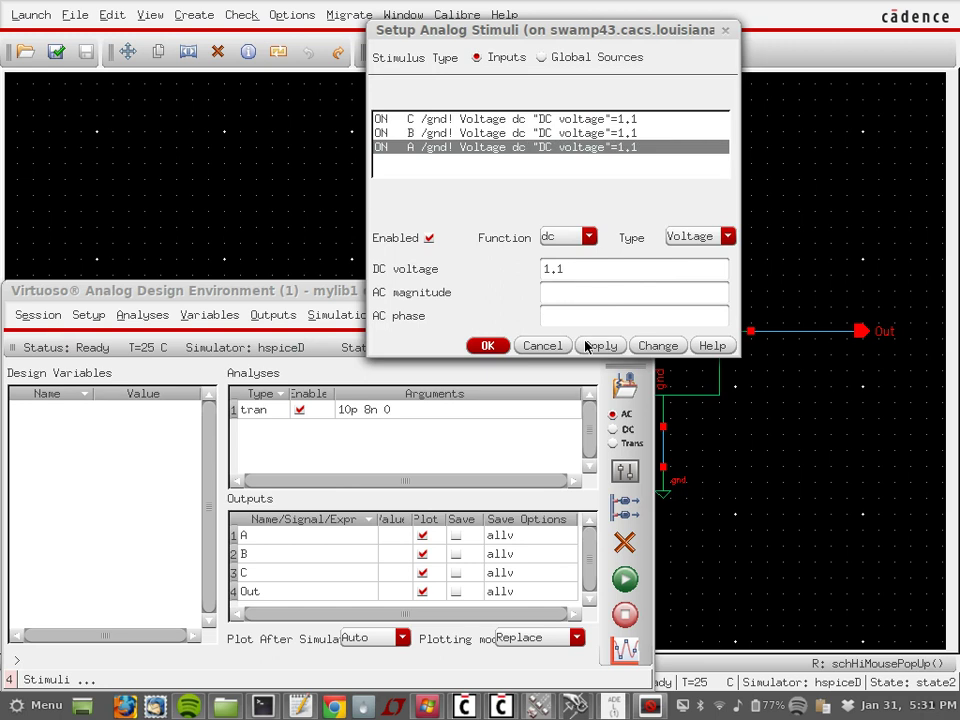
pyautogui.click(488, 345)
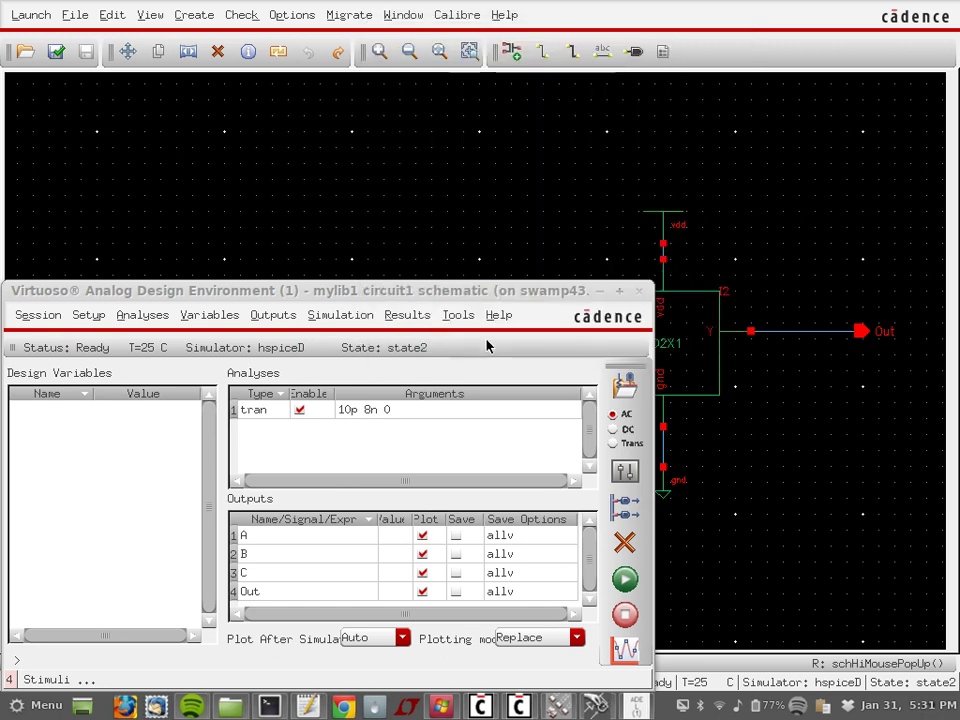
# Step: Netlist and run the hspiceD simulation, then scroll up through the hspice.out listing
pyautogui.click(98, 319)
pyautogui.click(428, 318)
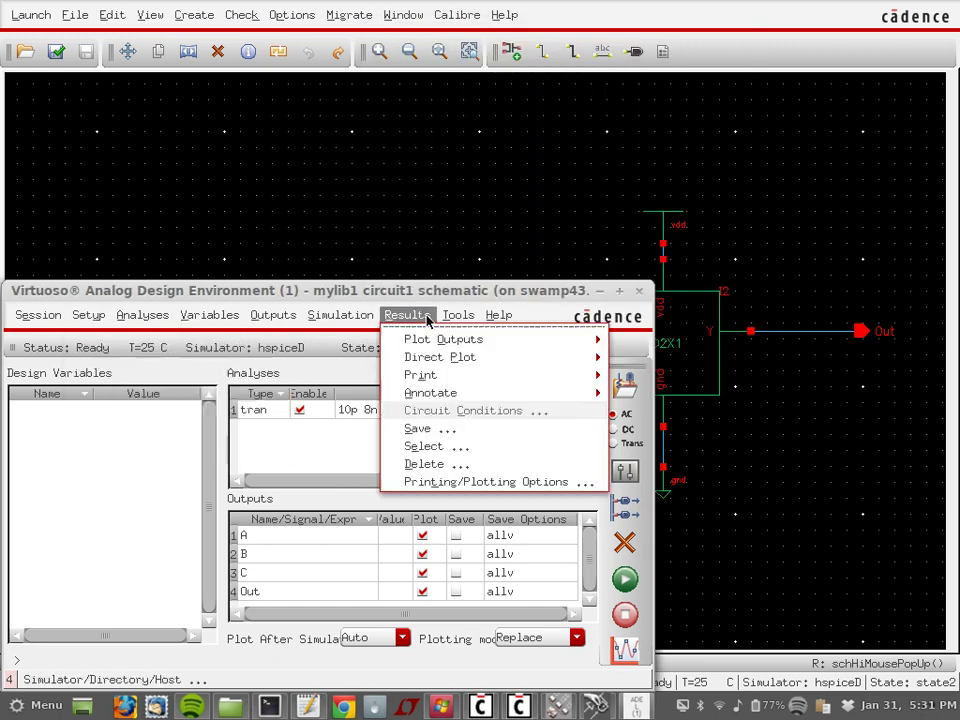
pyautogui.click(430, 318)
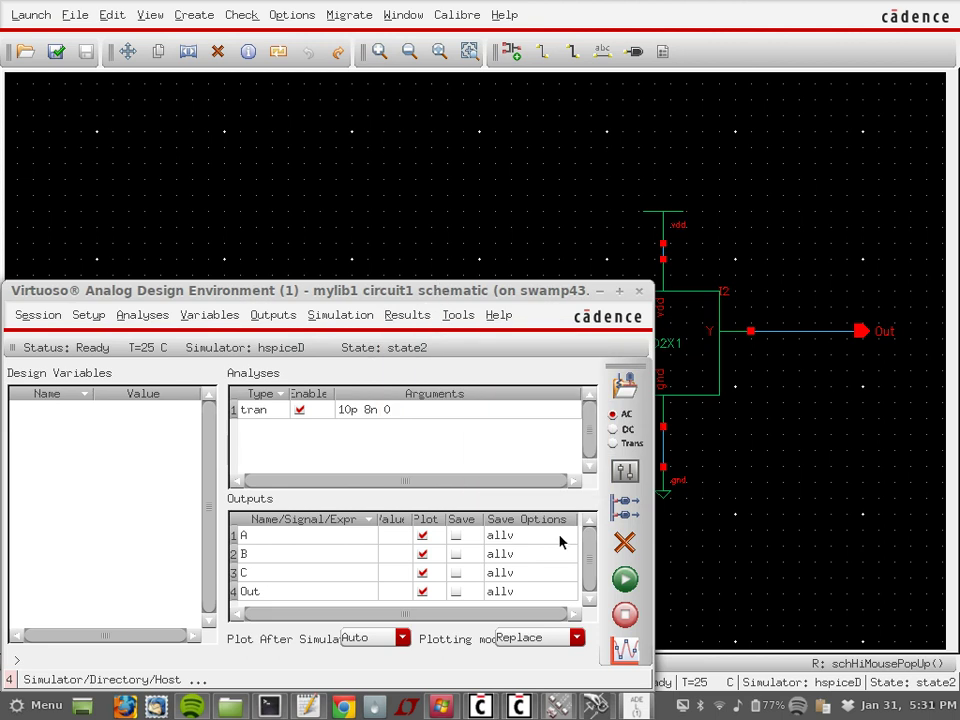
pyautogui.click(628, 590)
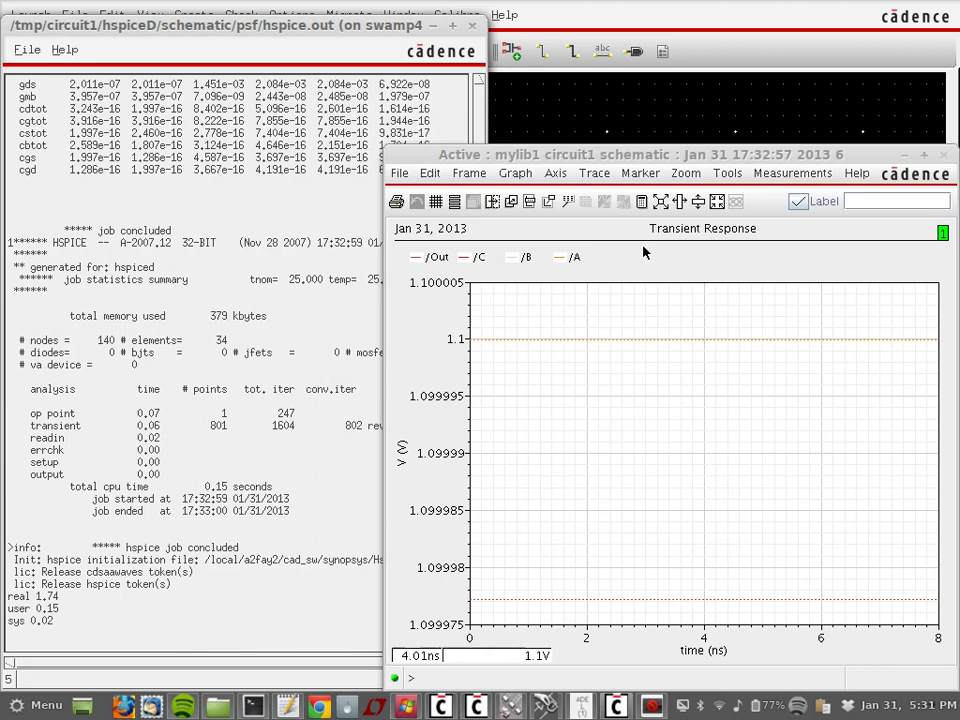
pyautogui.scroll(6, 253, 242)
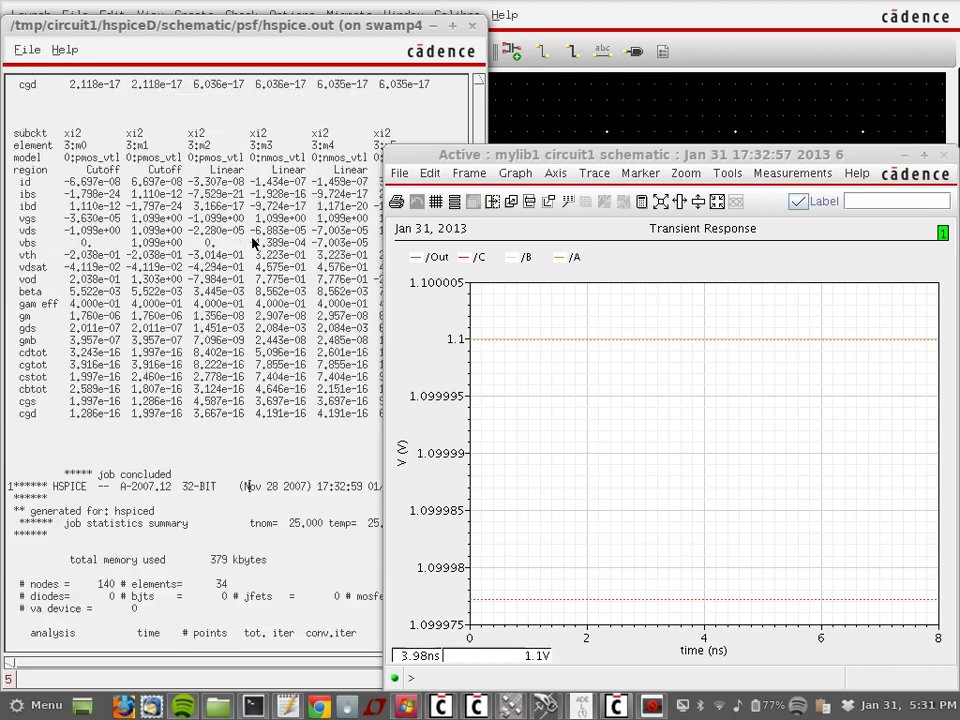
pyautogui.scroll(10, 253, 242)
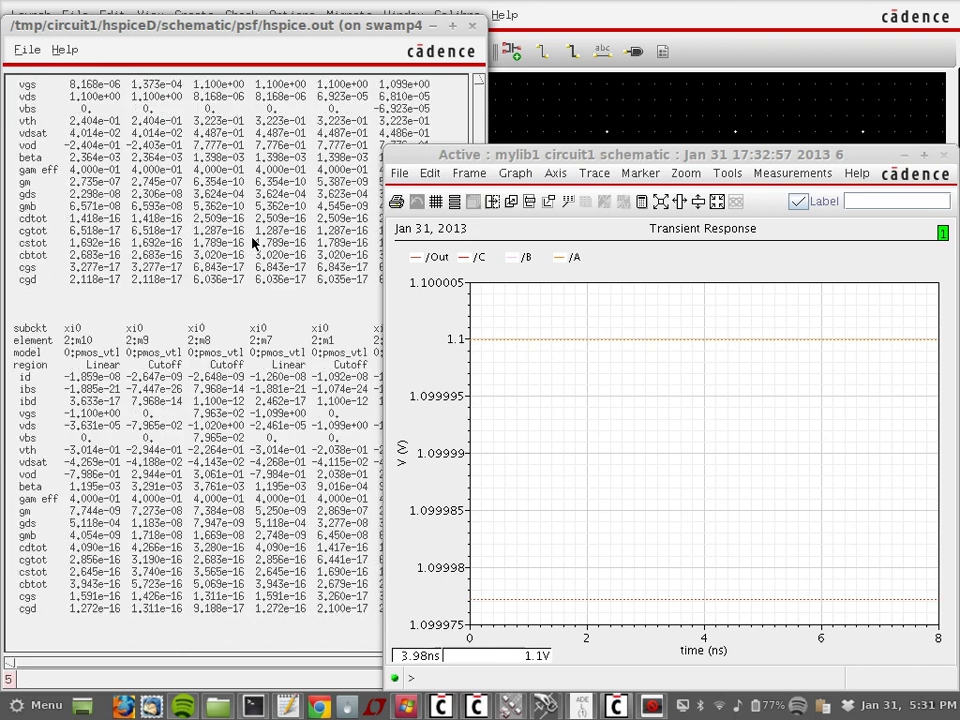
pyautogui.scroll(12, 253, 242)
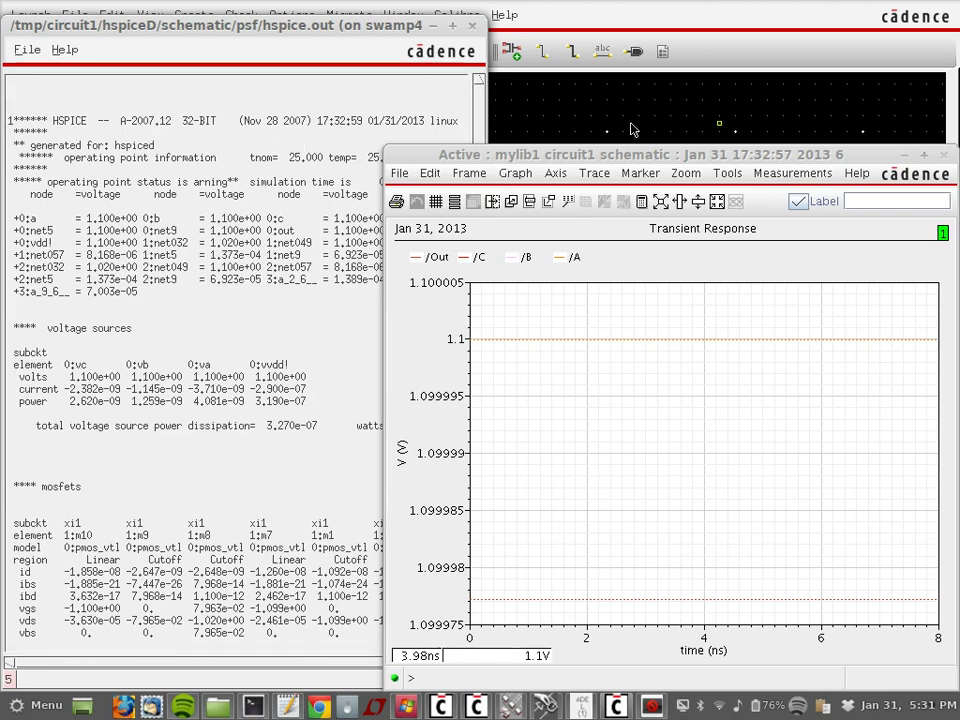
# Step: Re-add measure_power.sp as a stimulus file, close the old waveform window and rerun the simulation
pyautogui.click(579, 704)
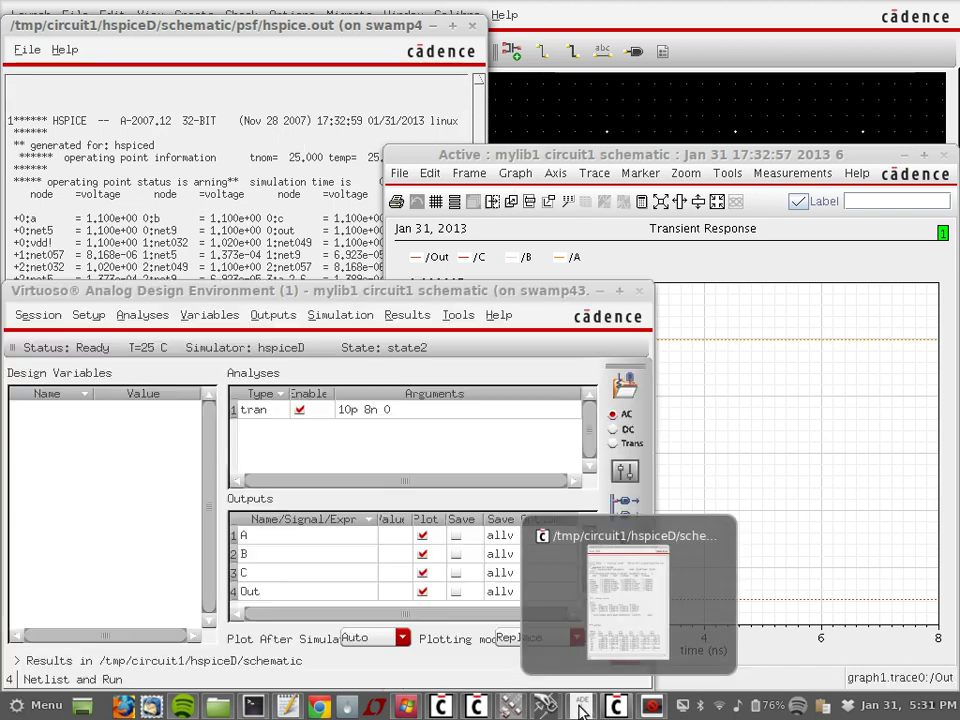
pyautogui.click(88, 314)
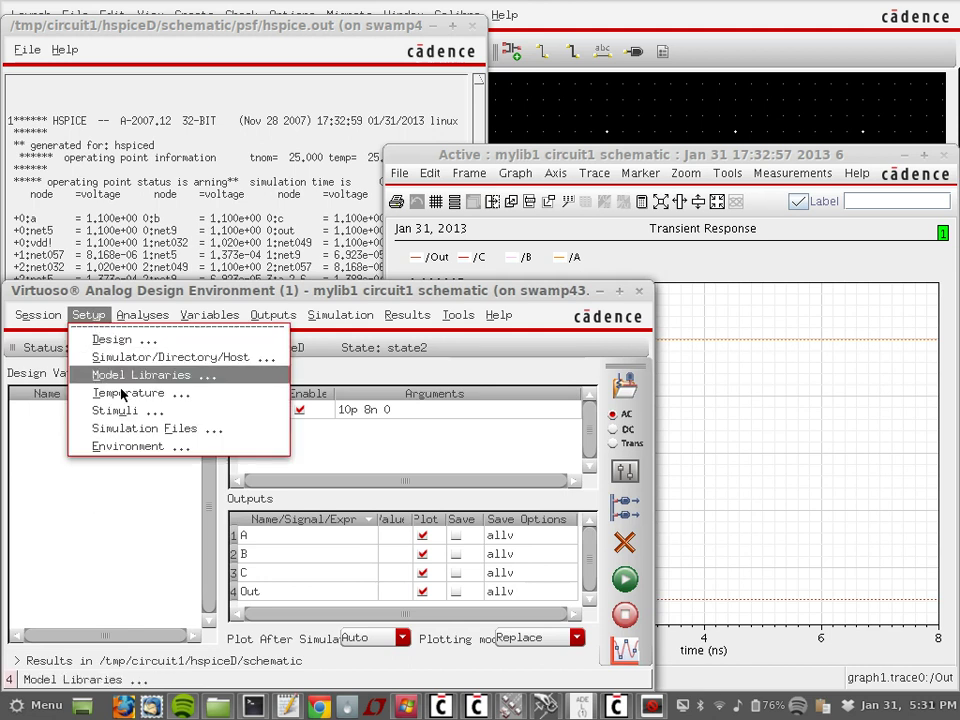
pyautogui.click(127, 430)
pyautogui.click(538, 157)
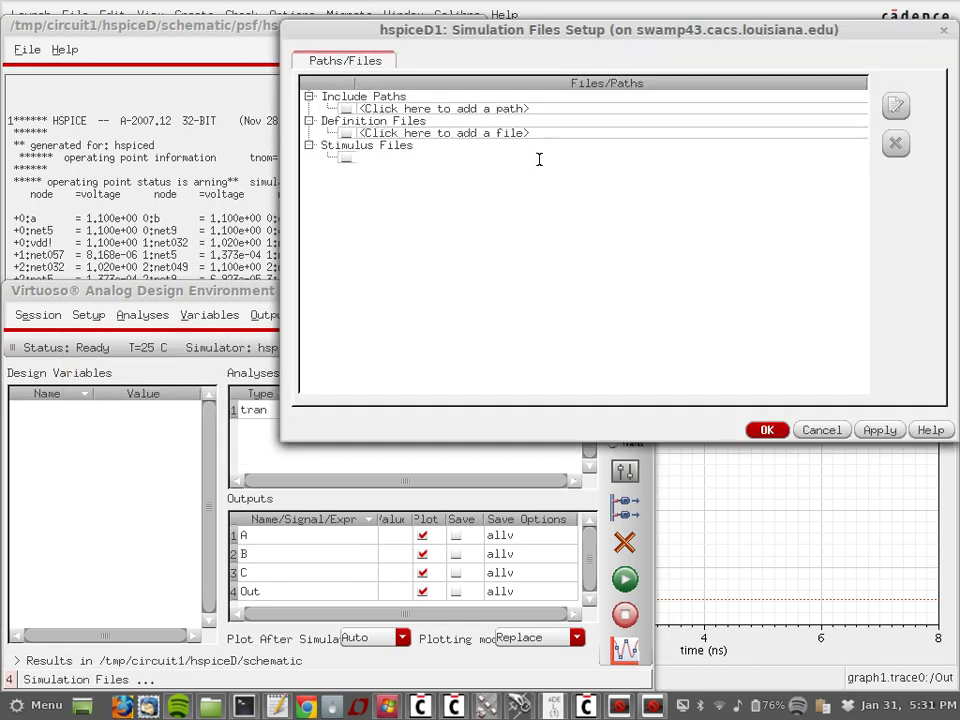
pyautogui.click(851, 160)
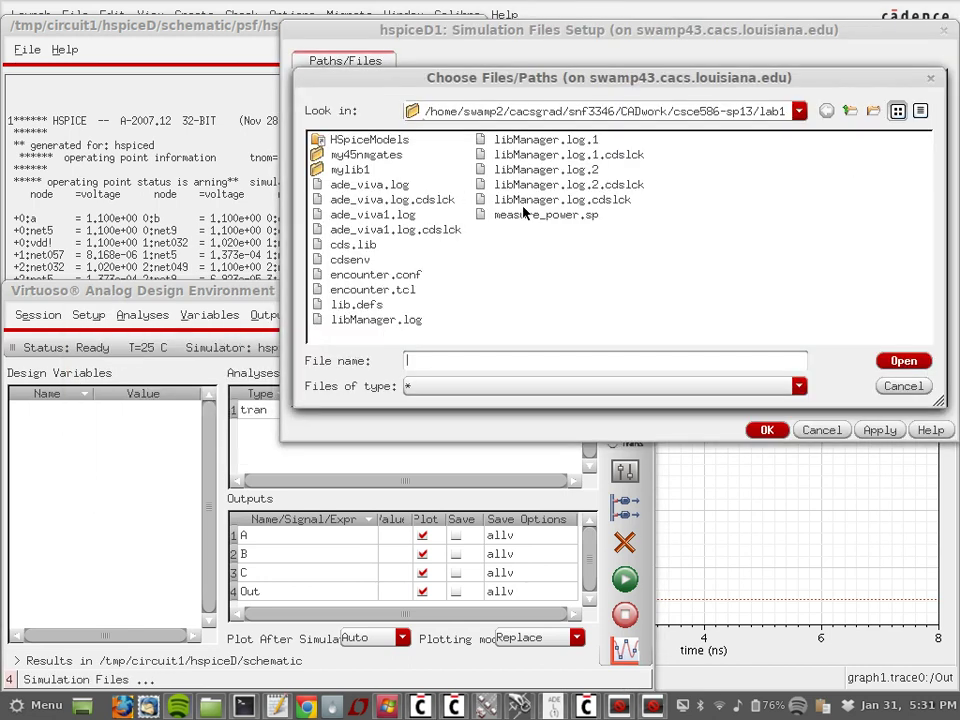
pyautogui.click(525, 214)
pyautogui.click(904, 361)
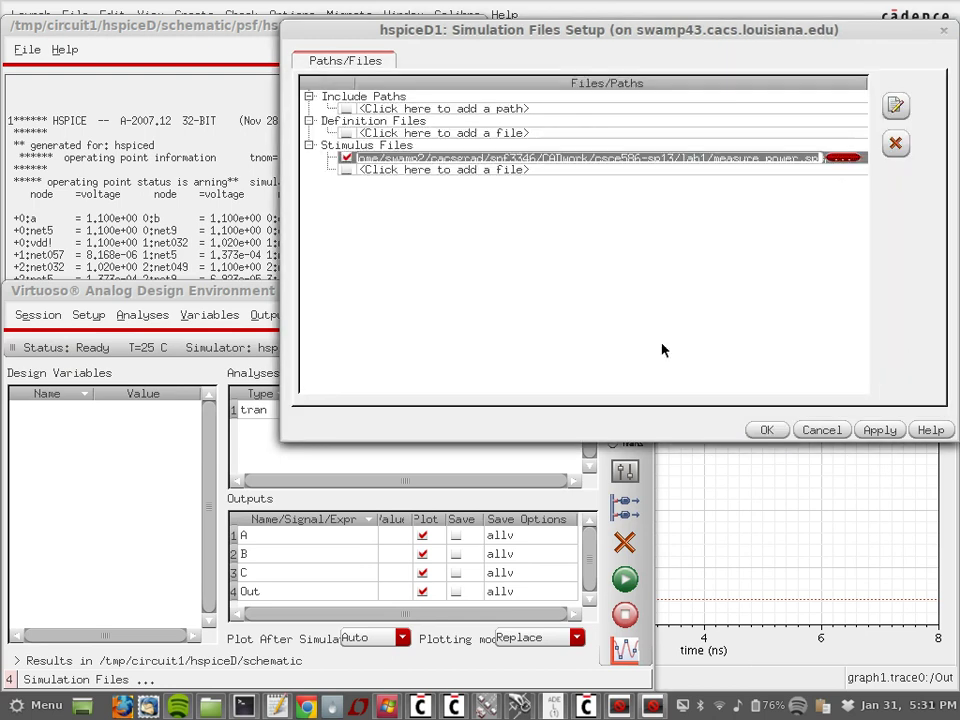
pyautogui.click(768, 430)
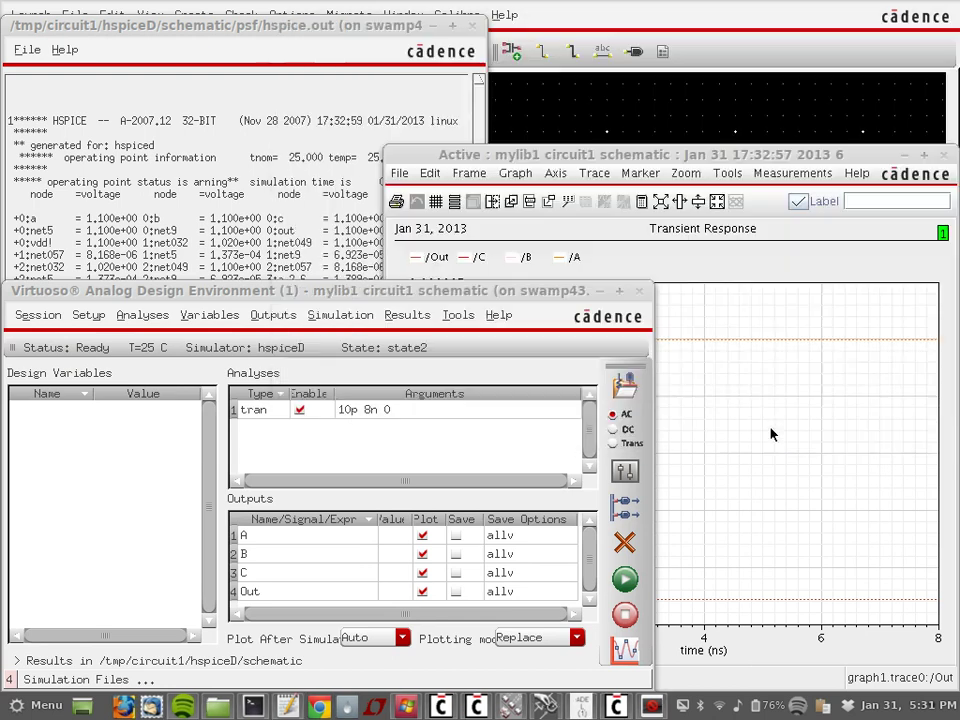
pyautogui.click(943, 156)
pyautogui.click(625, 580)
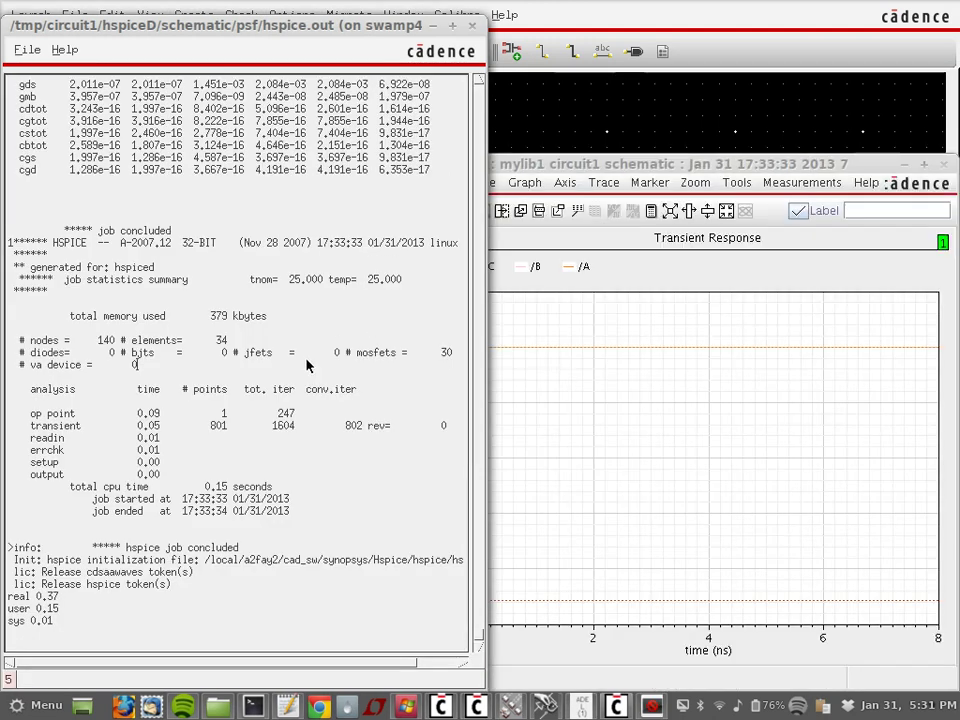
# Step: Scroll hspice.out up to the avgpwr result 3.2695E-07 over 0–8 ns, then bring the waveform plot forward
pyautogui.scroll(15, 307, 365)
pyautogui.scroll(15, 307, 365)
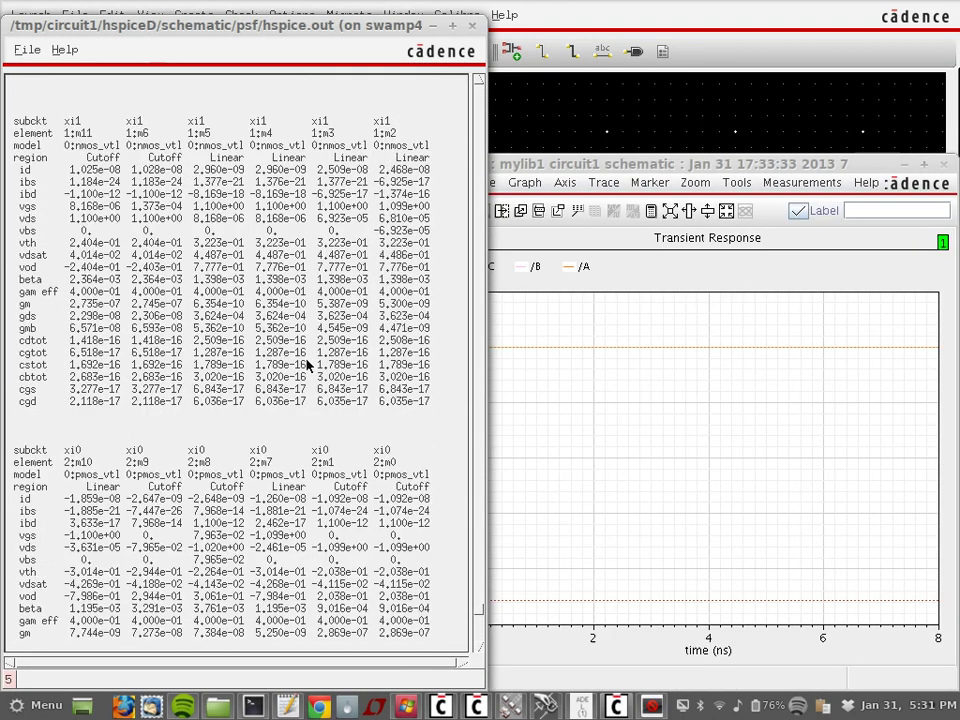
pyautogui.scroll(3, 307, 365)
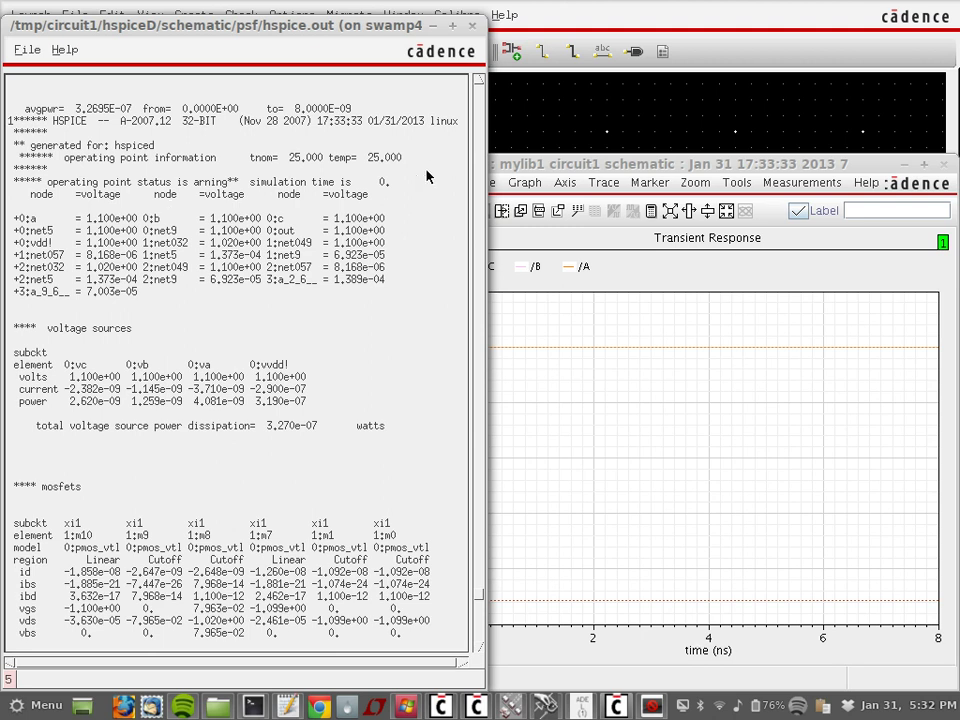
pyautogui.click(509, 167)
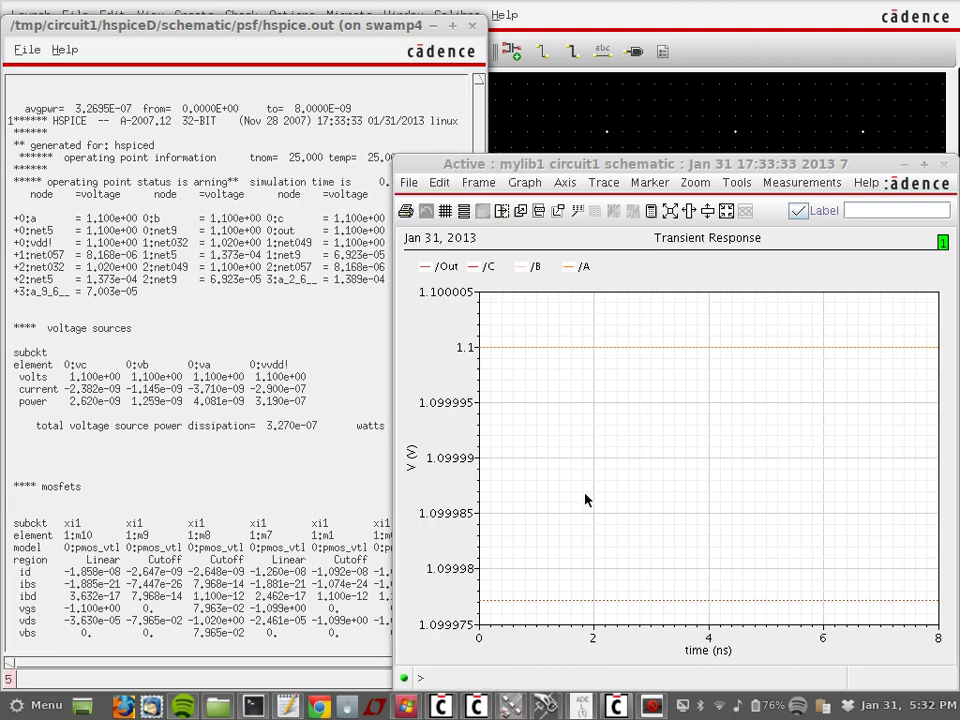
pyautogui.click(472, 25)
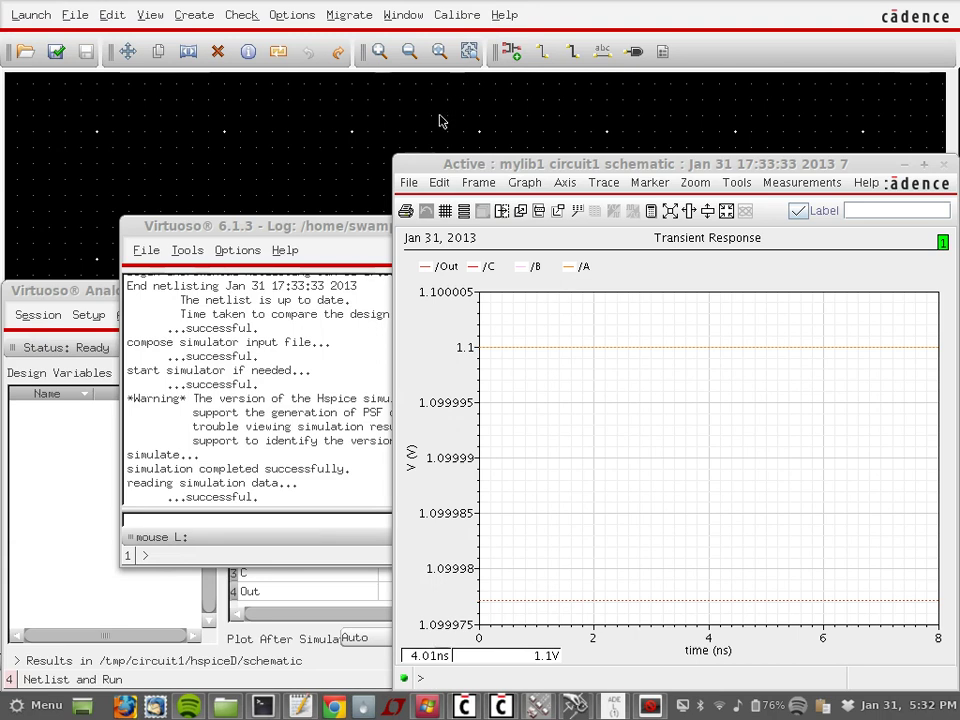
# Step: Close the waveform window and reposition the Analog Design Environment in front, alongside CDS.log
pyautogui.click(265, 231)
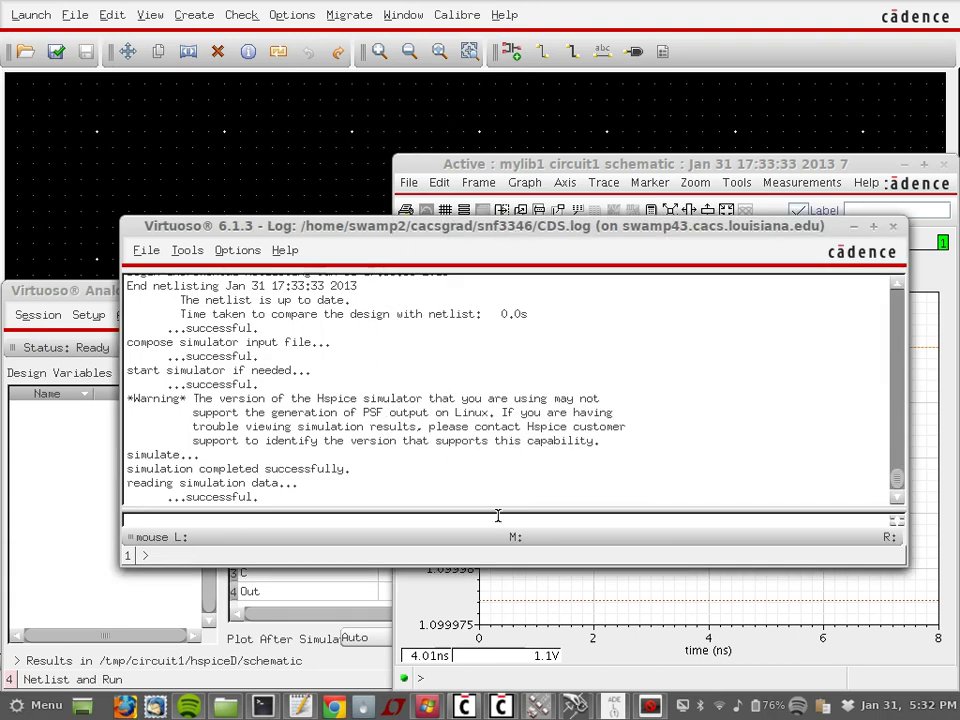
pyautogui.click(614, 710)
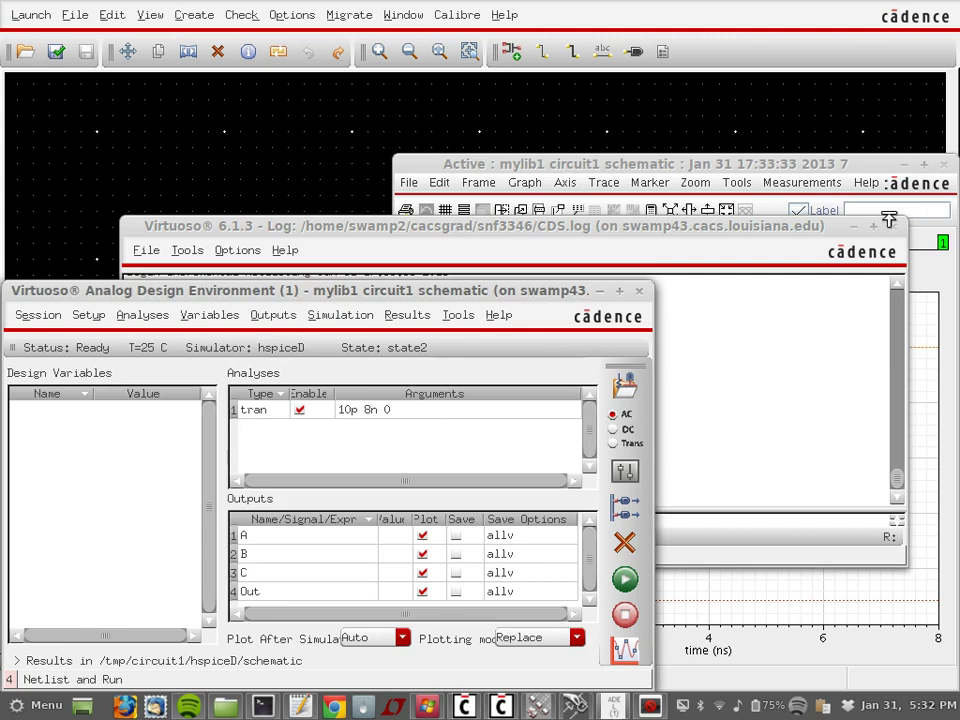
pyautogui.click(945, 165)
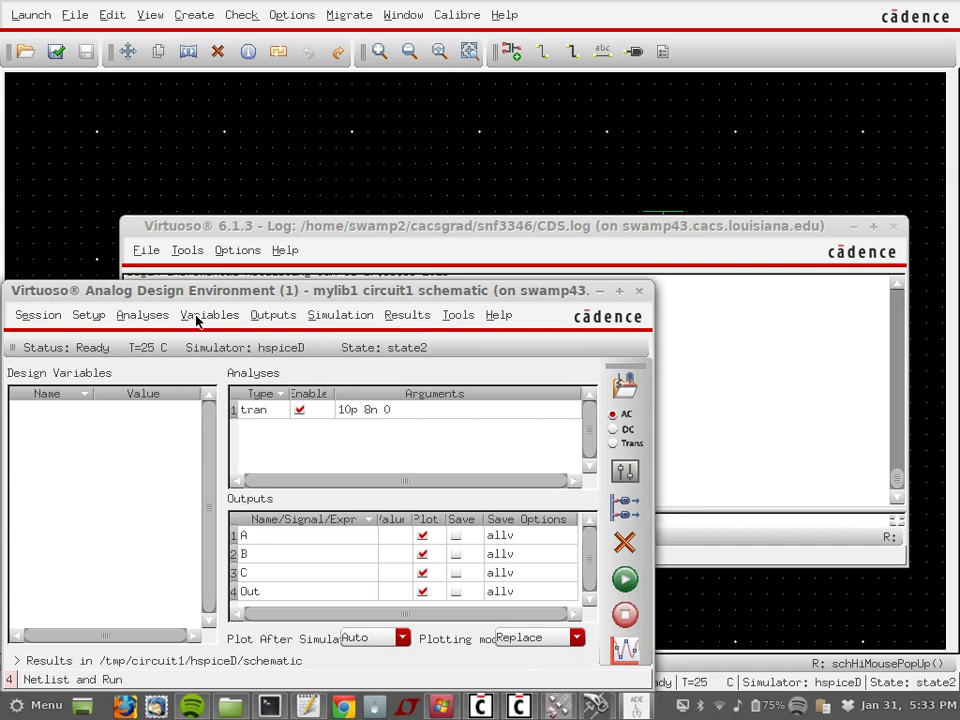
pyautogui.moveTo(210, 300); pyautogui.dragTo(245, 213)
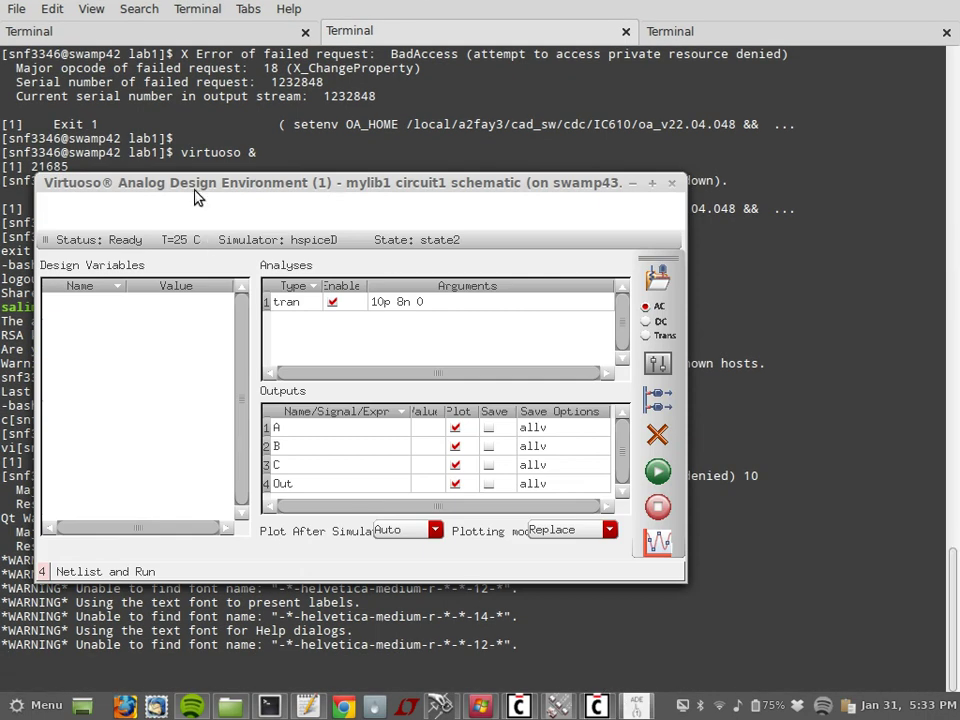
# Step: Nudge the ADE window, then bring the CDS.log and Library Manager windows forward
pyautogui.moveTo(200, 190); pyautogui.dragTo(243, 224)
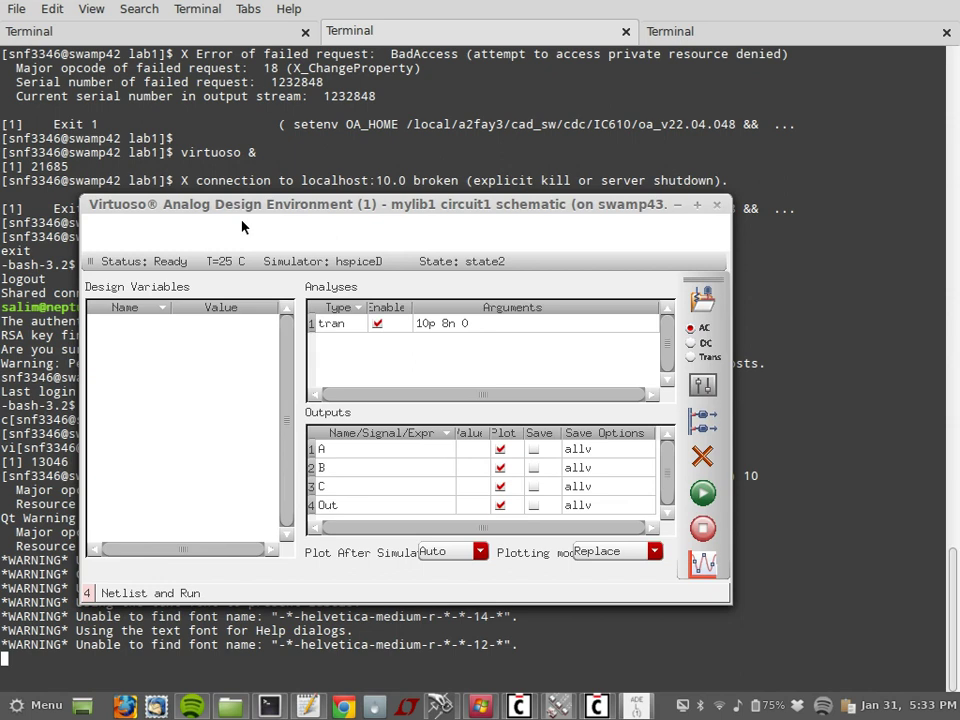
pyautogui.click(597, 706)
pyautogui.click(520, 706)
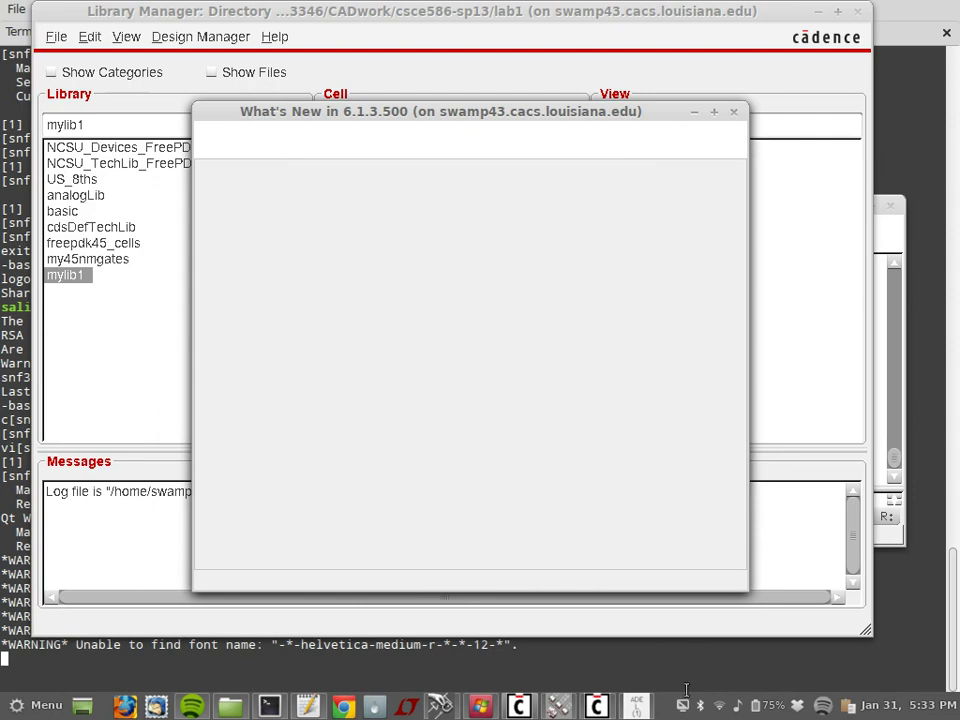
pyautogui.click(445, 705)
pyautogui.click(447, 705)
# Step: Raise ADE, open Analyses > Choose, then return the Terminal session to the front
pyautogui.click(637, 710)
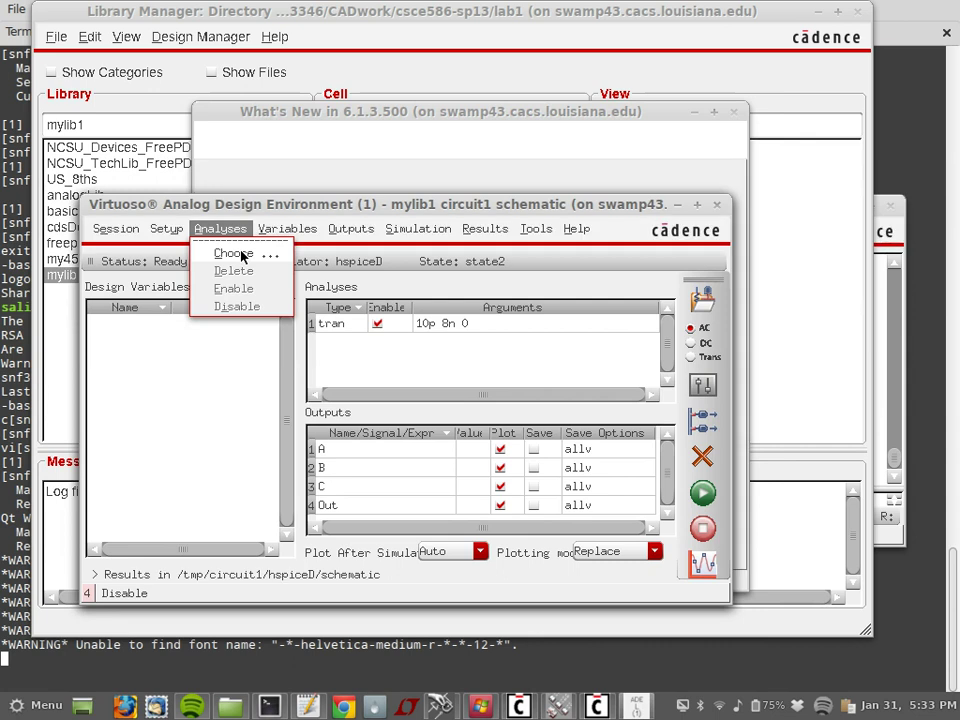
pyautogui.click(241, 256)
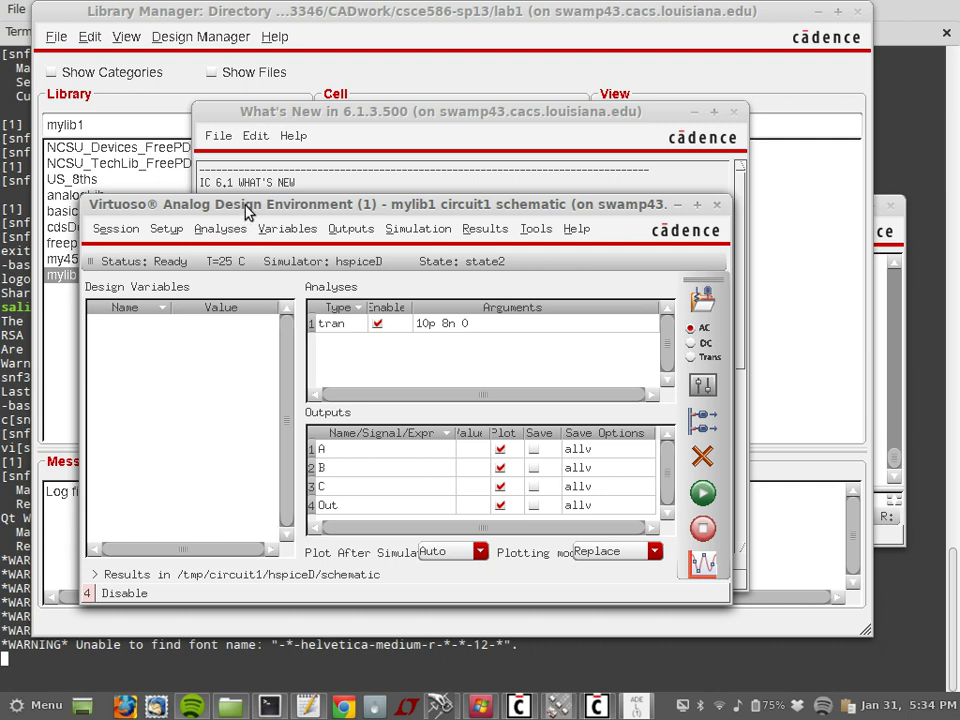
pyautogui.moveTo(246, 212); pyautogui.dragTo(305, 176)
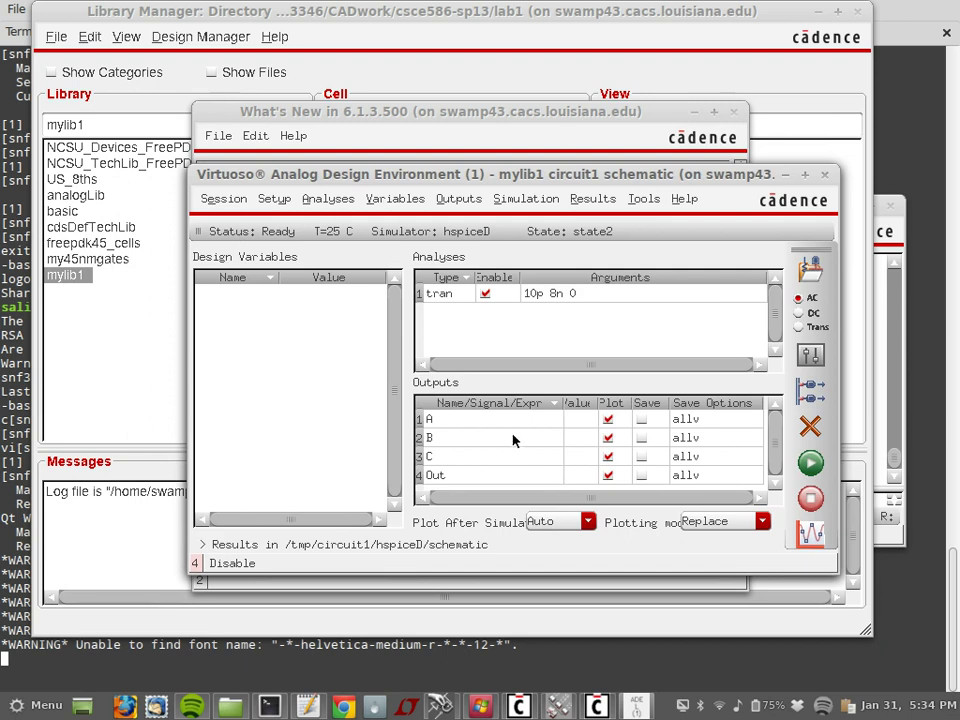
pyautogui.hotkey('alt', 'Tab')
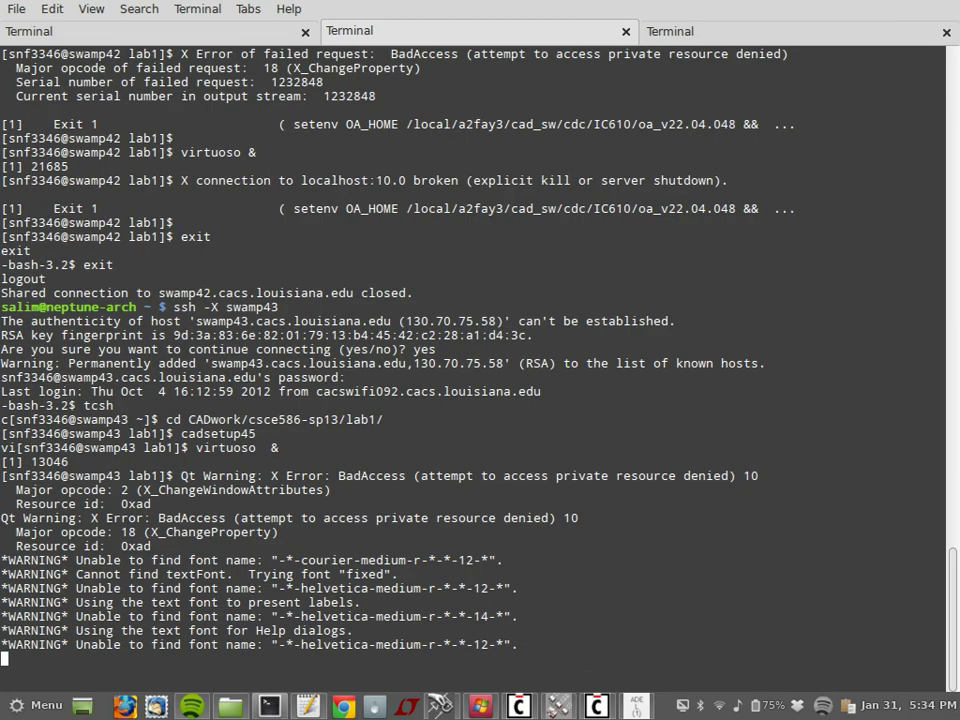
pyautogui.scroll(1, 480, 360)
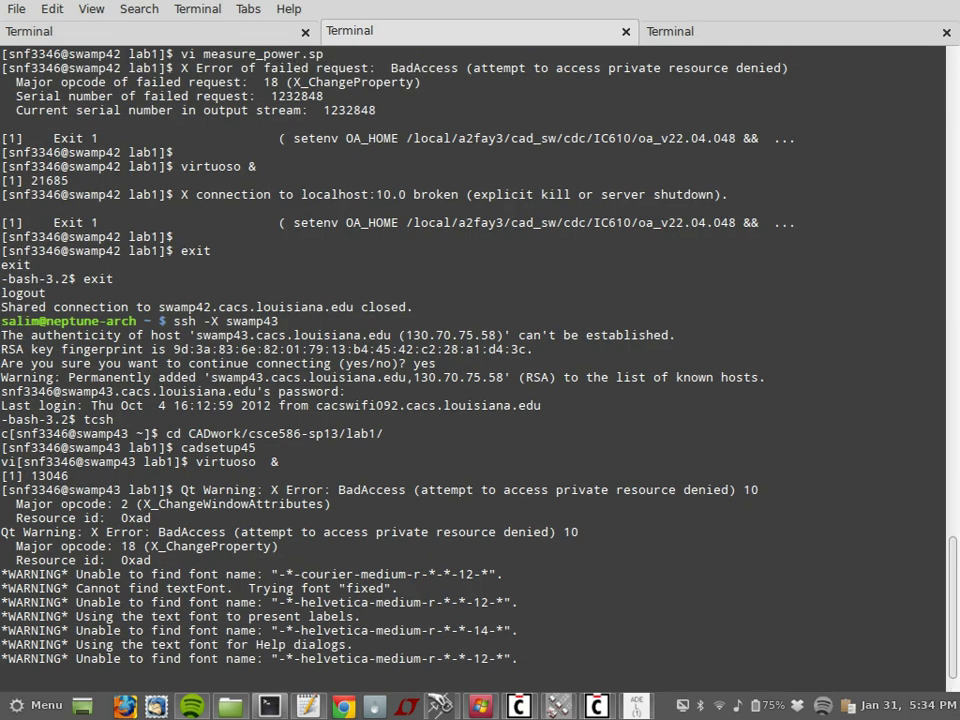